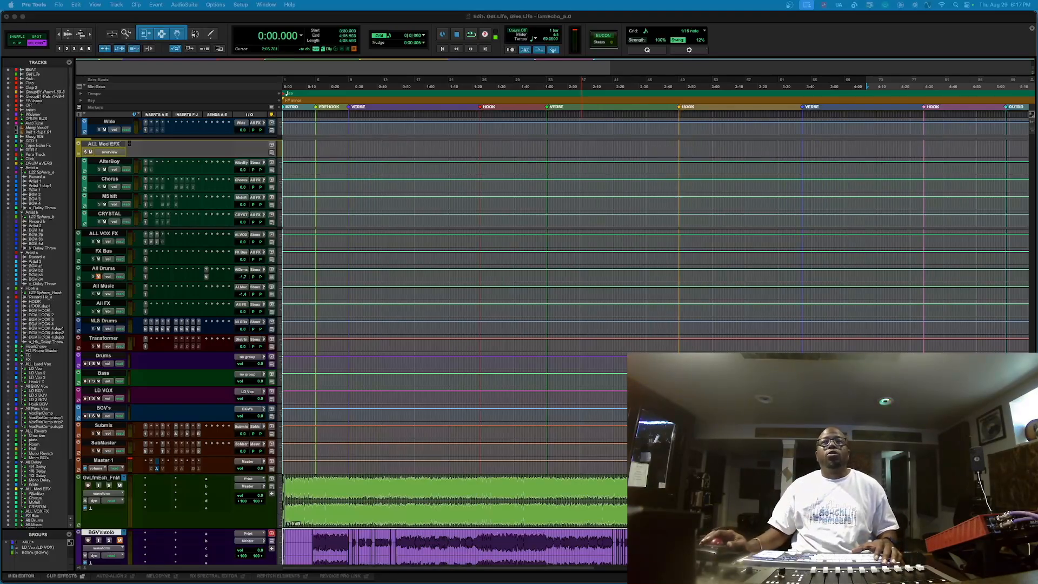
Play the session from the beginning and turn the BGV's solo track's volume almost all the way down.
left_click(440, 50)
key("space")
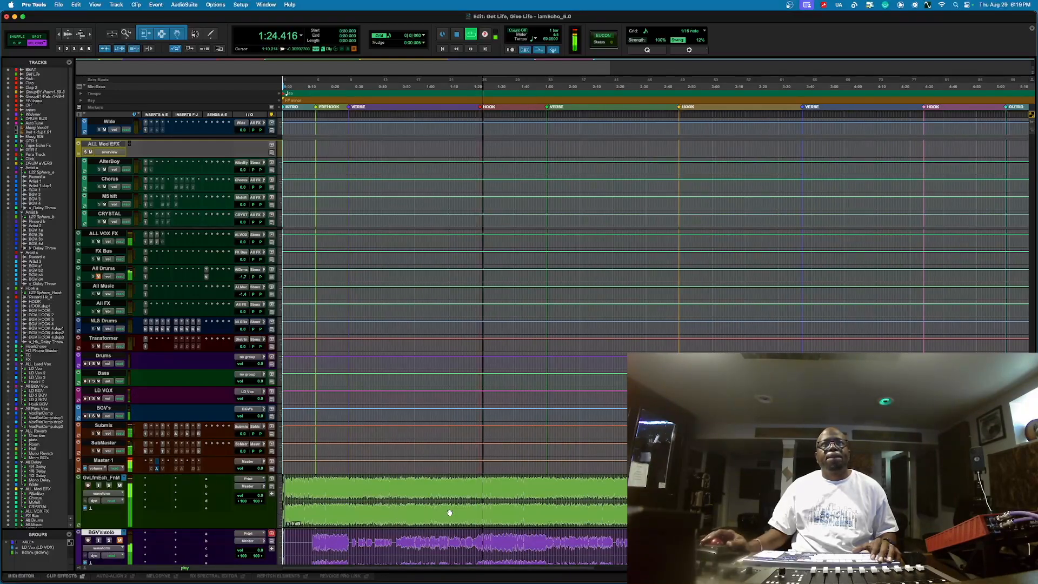
left_click(258, 557)
left_click_drag(257, 559, 258, 556)
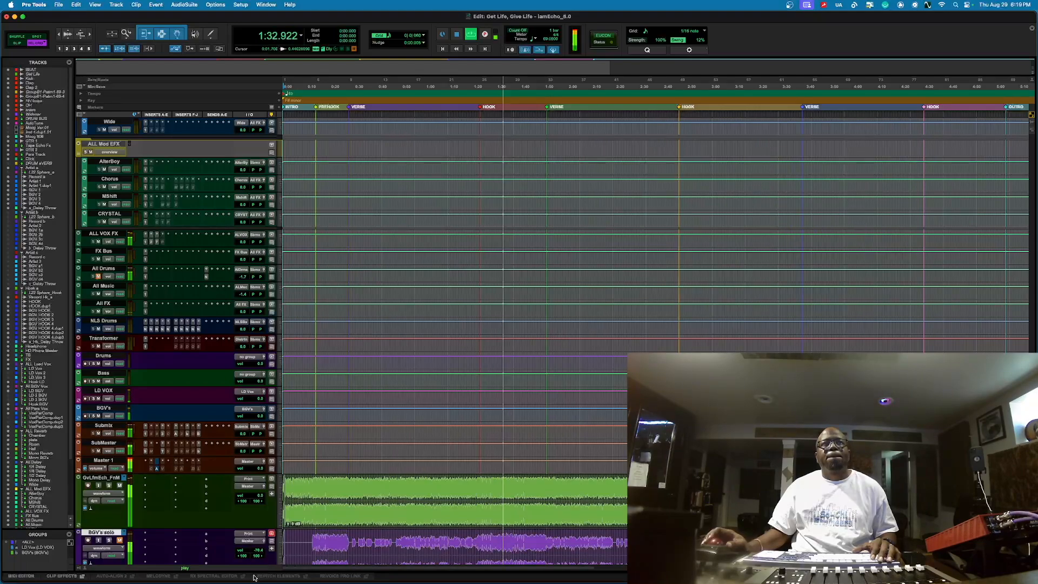
left_click(256, 541)
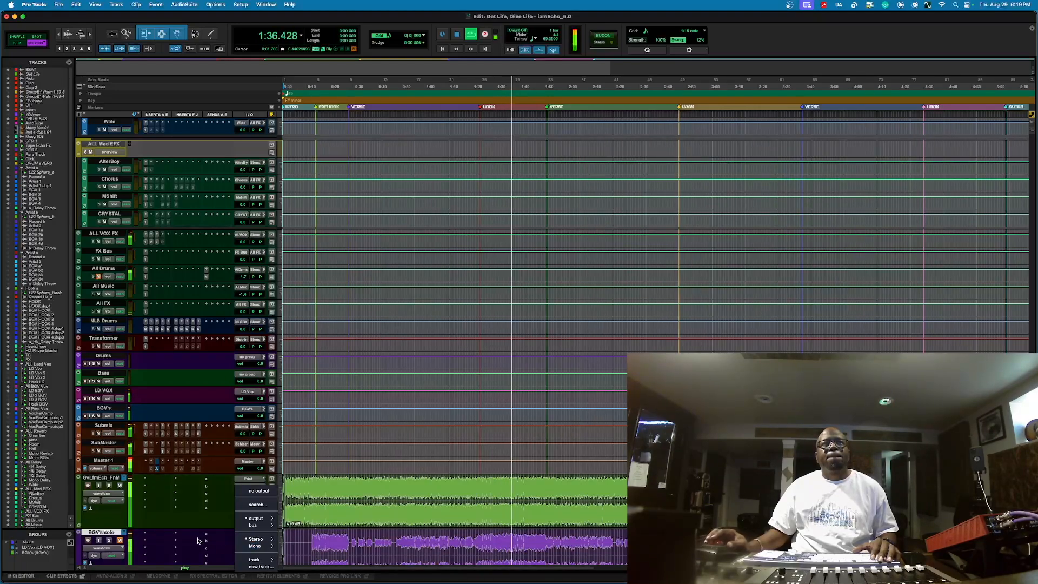
left_click(221, 543)
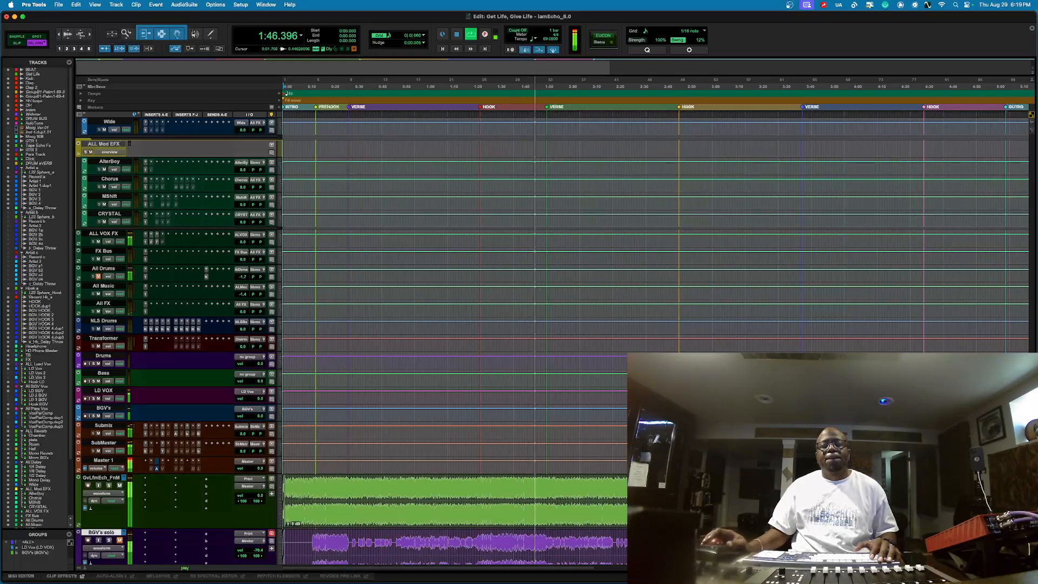
Look over the mixer, then examine the session's tracks from the drums through the vocals to the effects returns during playback.
key("super+equal")
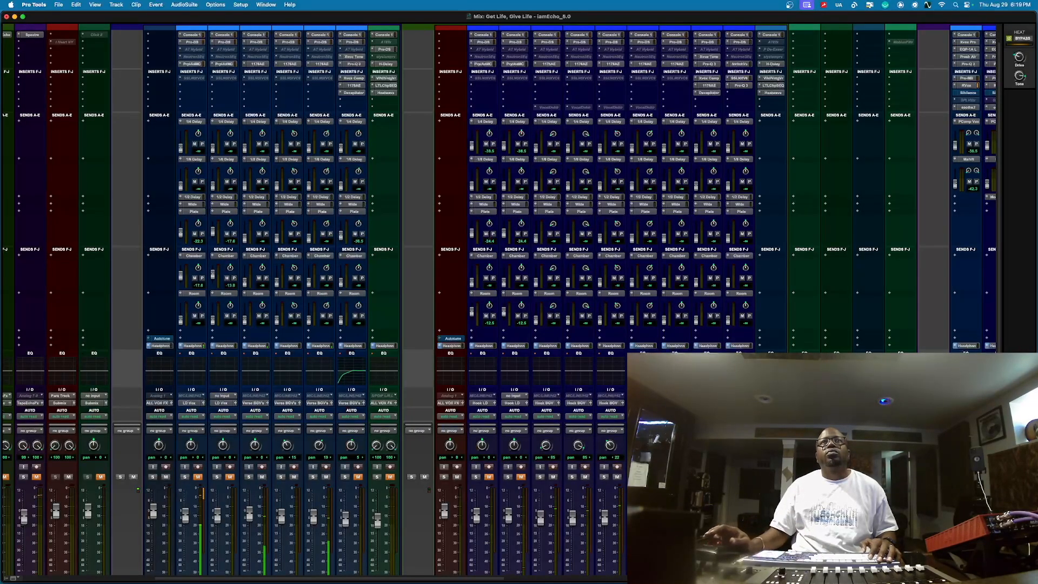
key("super+equal")
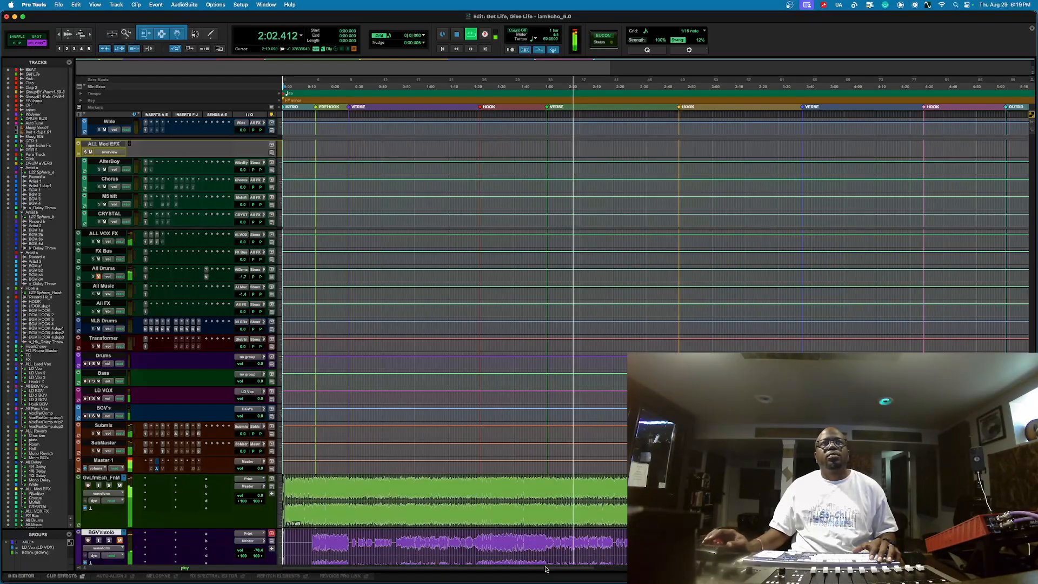
scroll(227, 416, "up", 15)
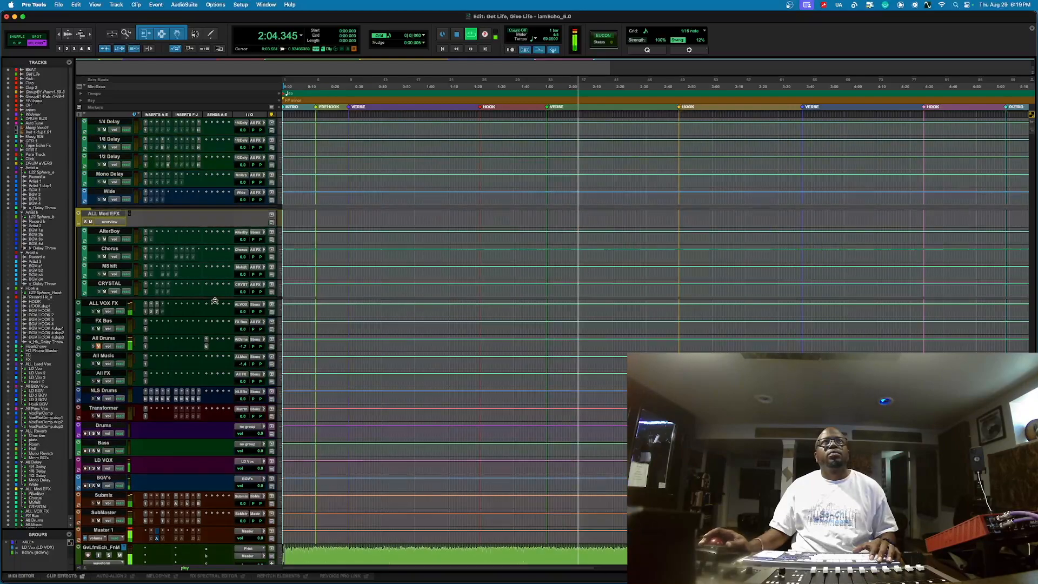
scroll(215, 302, "up", 10)
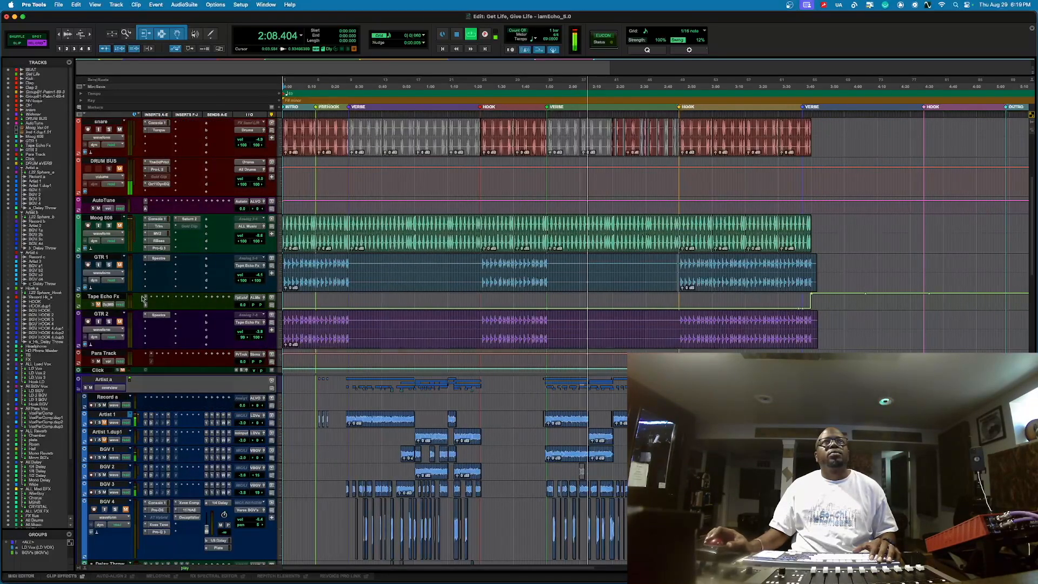
scroll(142, 298, "up", 6)
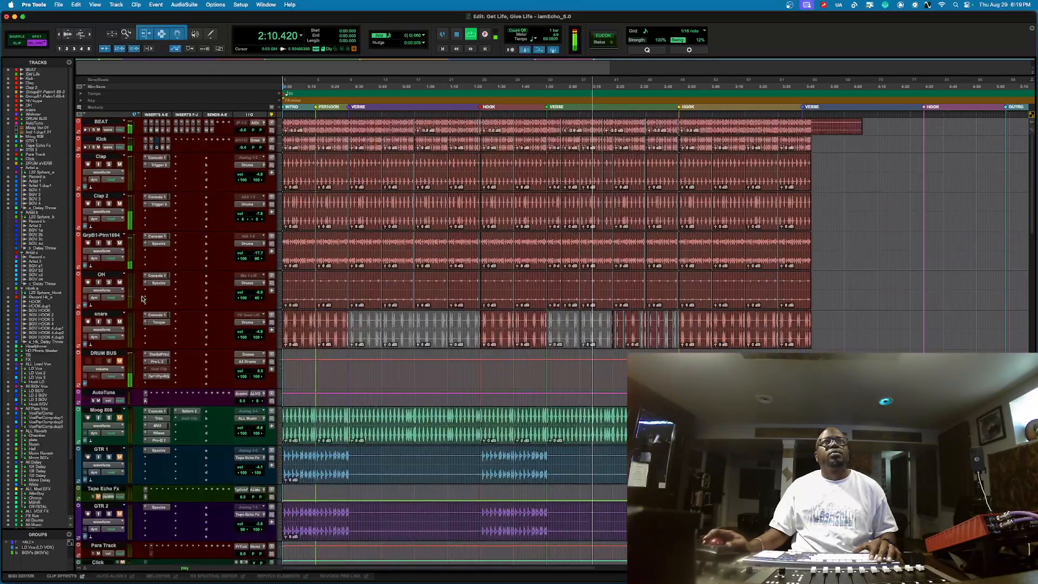
scroll(143, 297, "down", 15)
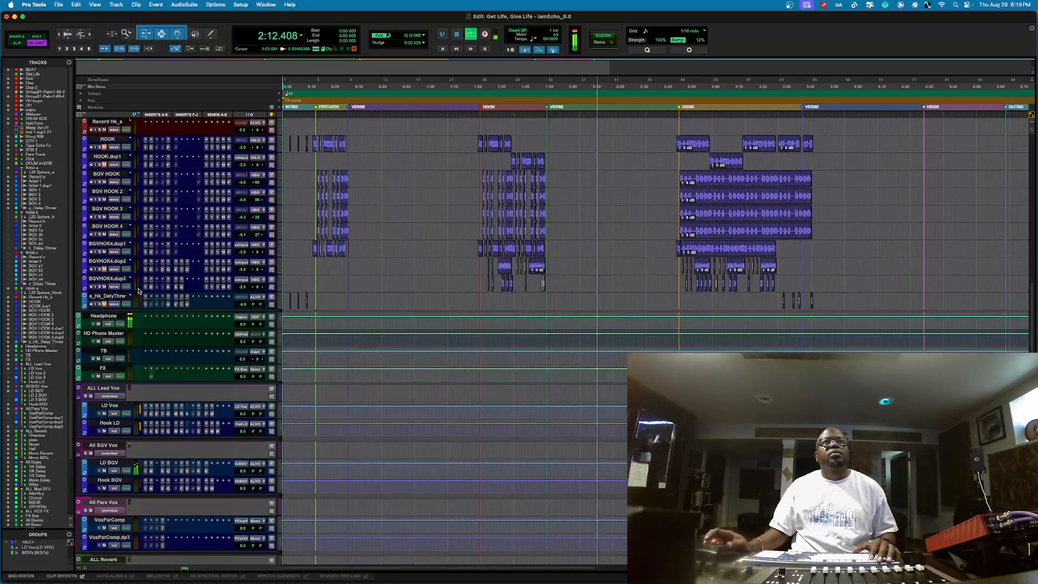
scroll(138, 290, "down", 7)
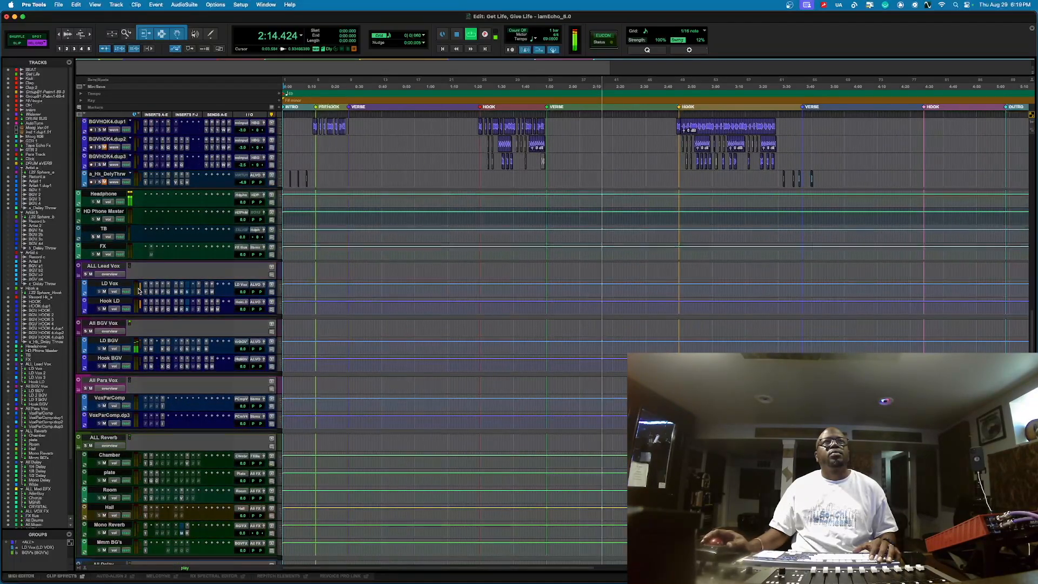
scroll(138, 291, "down", 15)
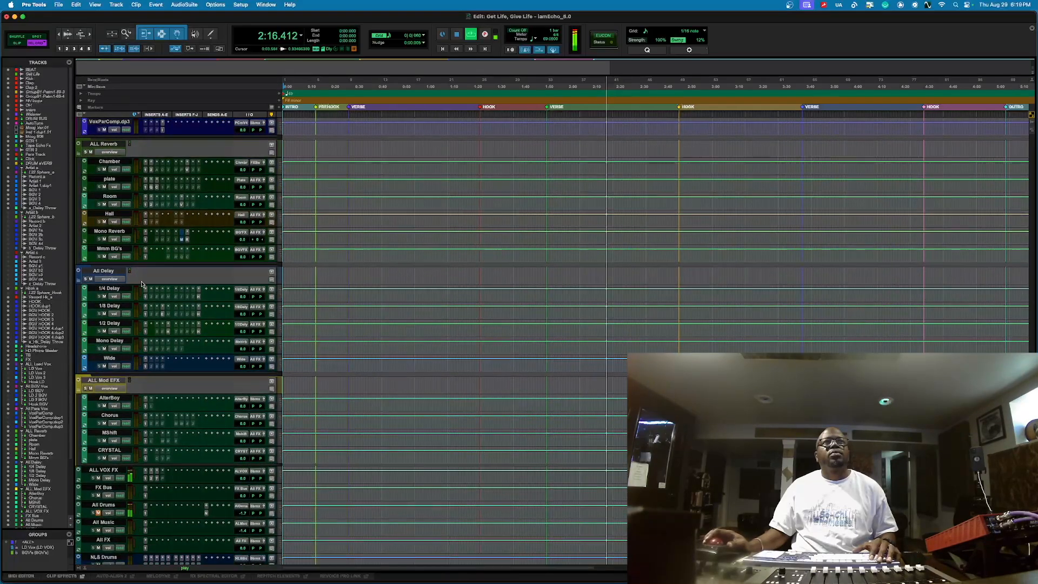
Hide the BGV's solo track and make it inactive.
scroll(142, 284, "down", 15)
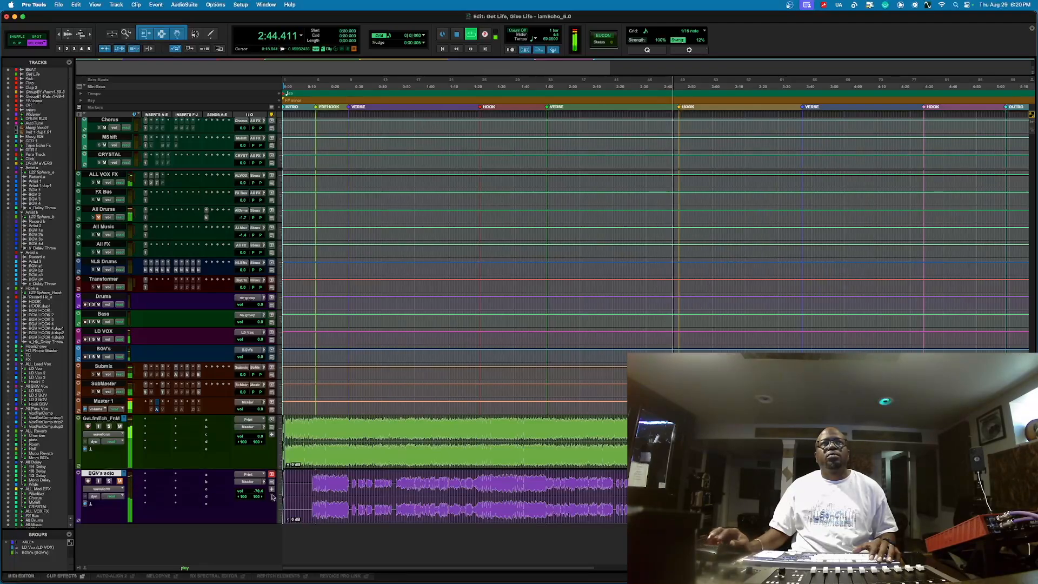
right_click(107, 478)
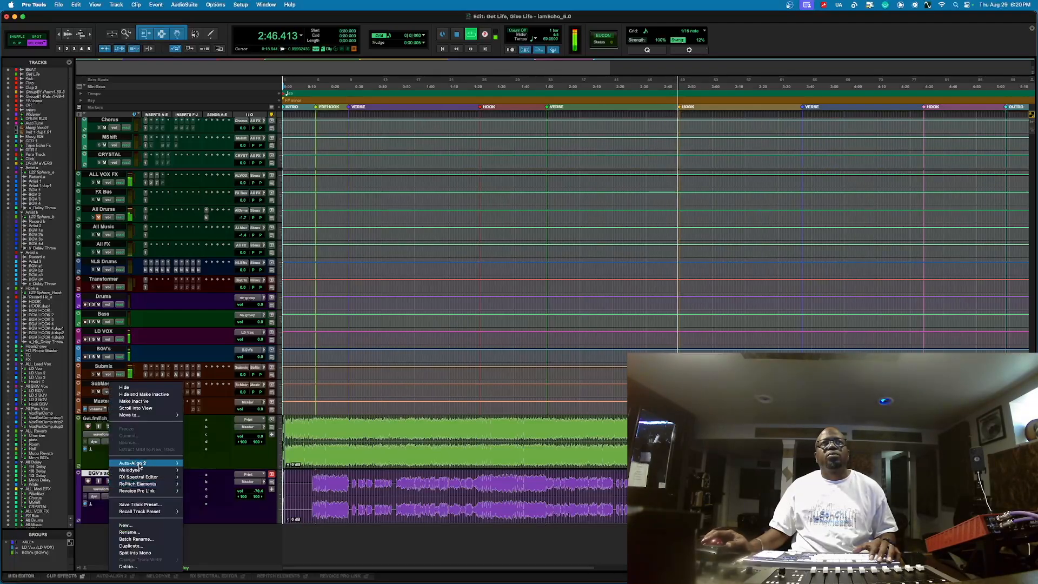
left_click(155, 398)
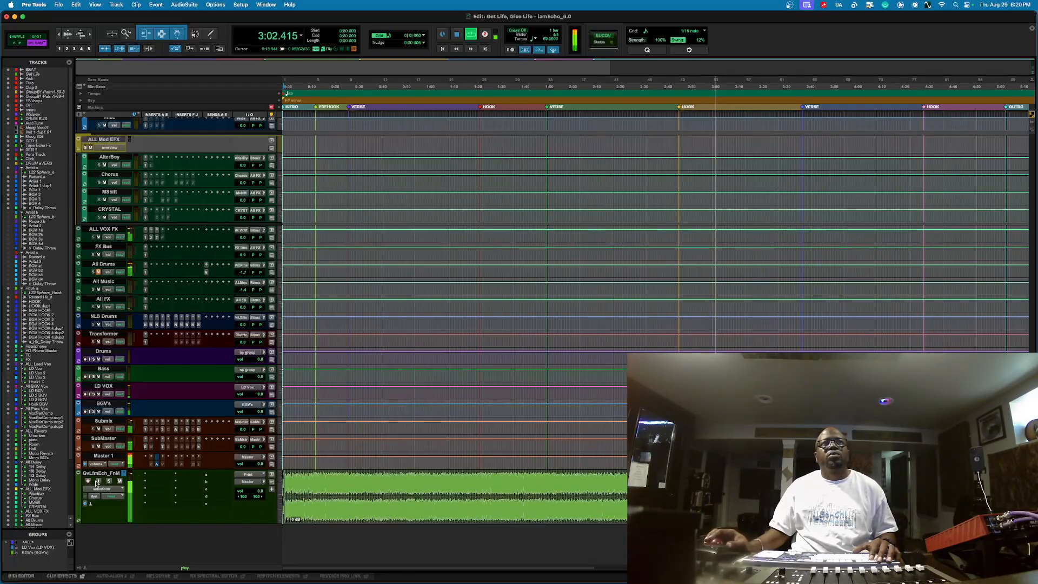
Examine the drum, music, verse and hook vocal tracks, the effects returns and the submix and master tracks during playback.
scroll(154, 307, "up", 10)
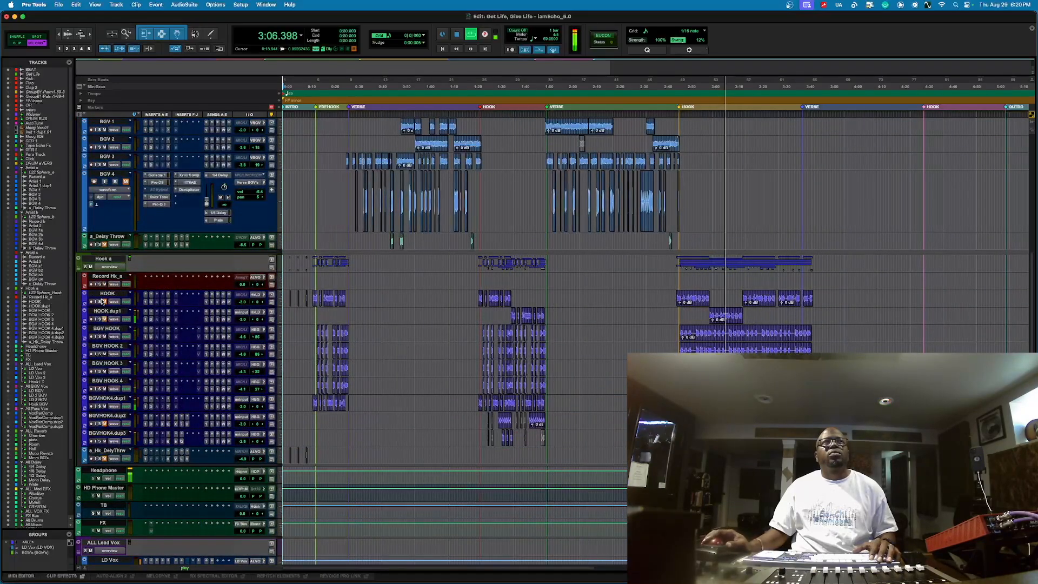
scroll(108, 322, "up", 4)
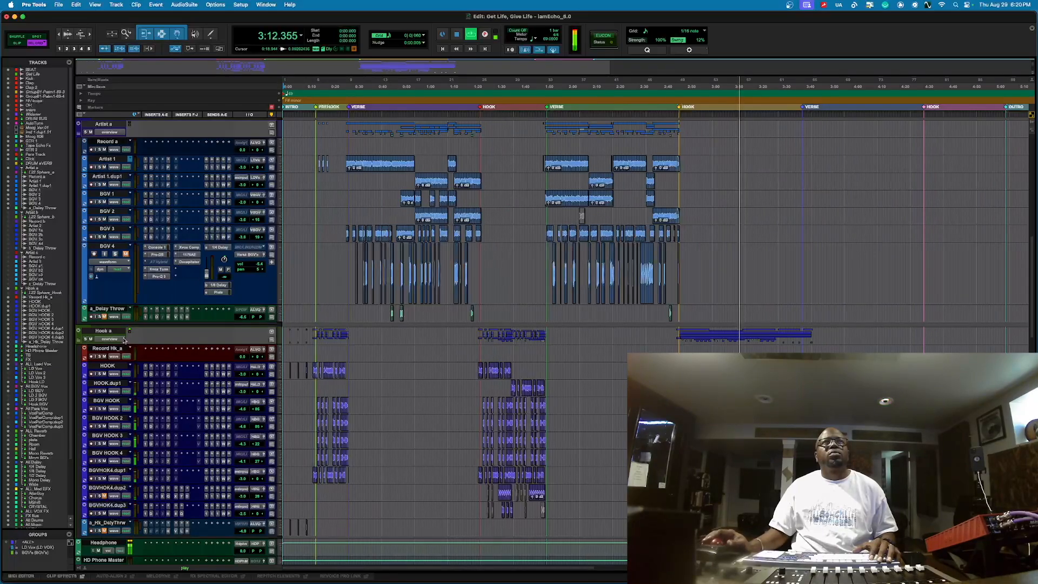
scroll(144, 335, "up", 6)
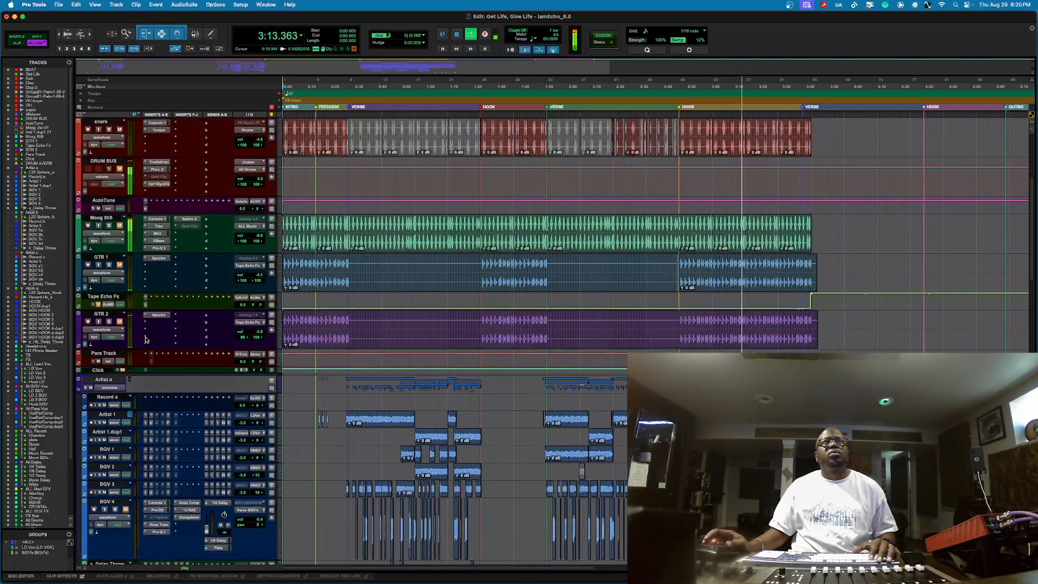
left_click(105, 233)
left_click(183, 191)
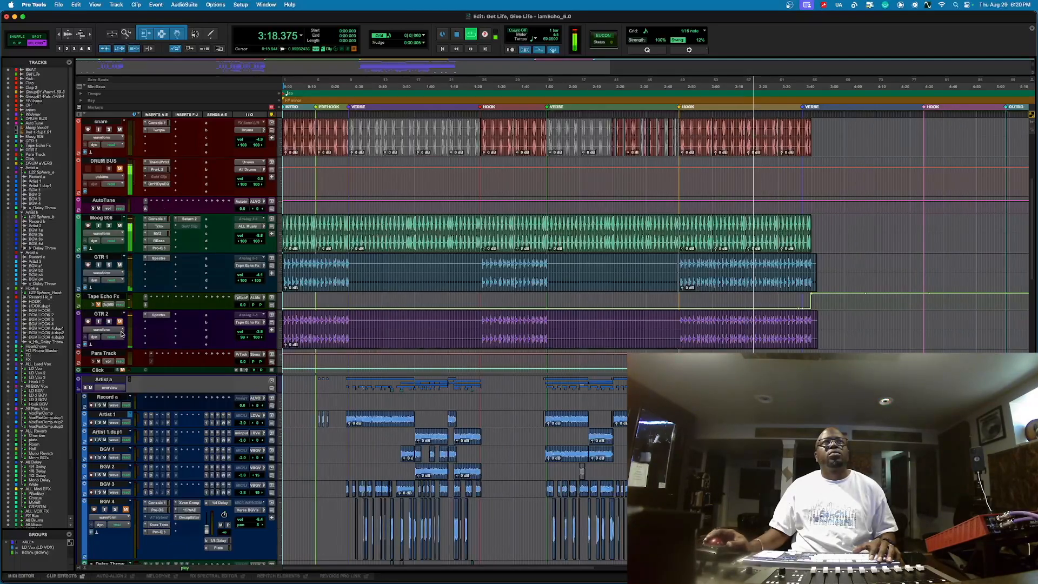
scroll(119, 306, "up", 5)
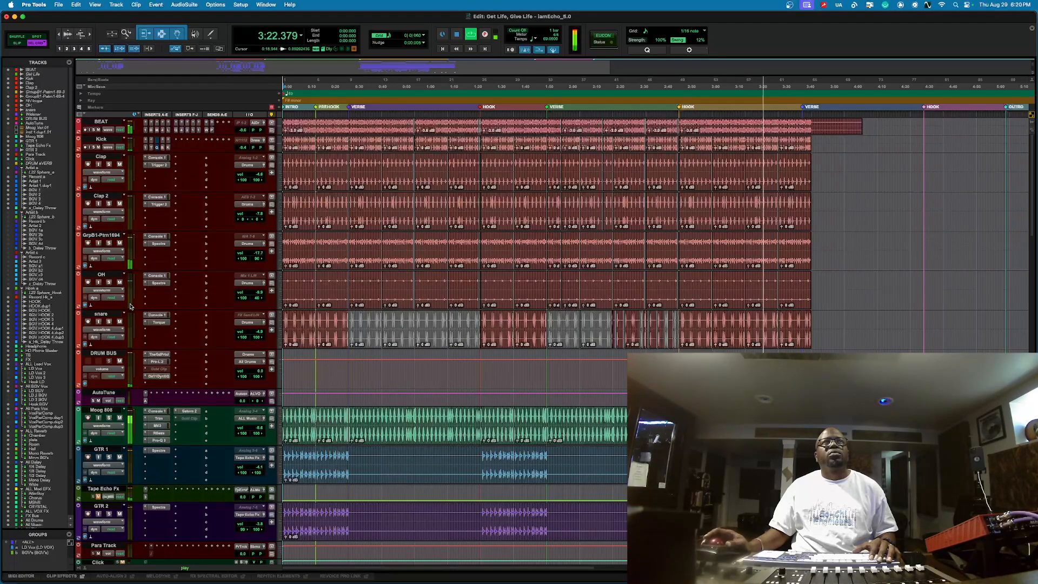
scroll(130, 306, "down", 10)
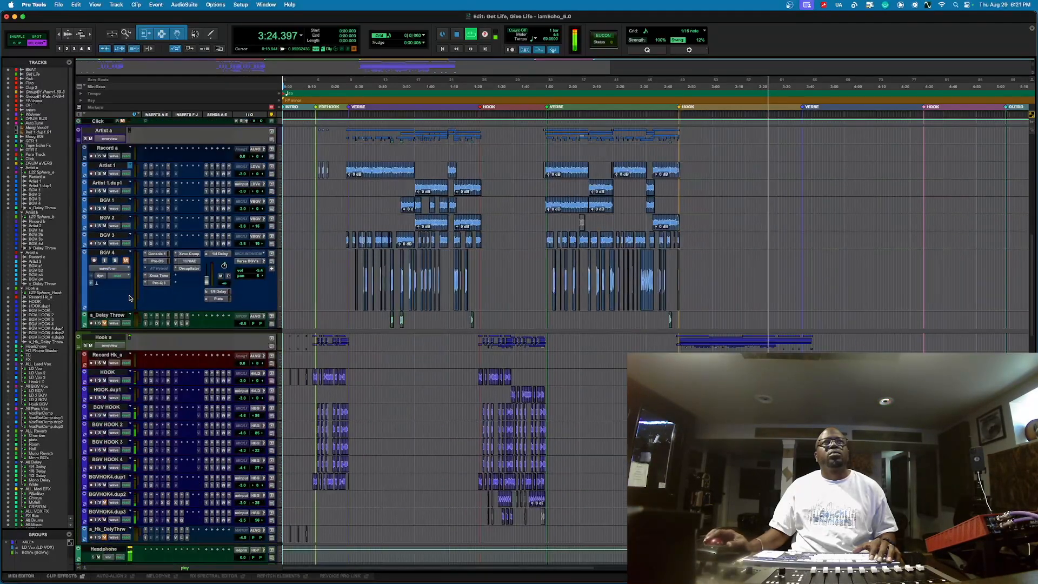
scroll(157, 418, "down", 3)
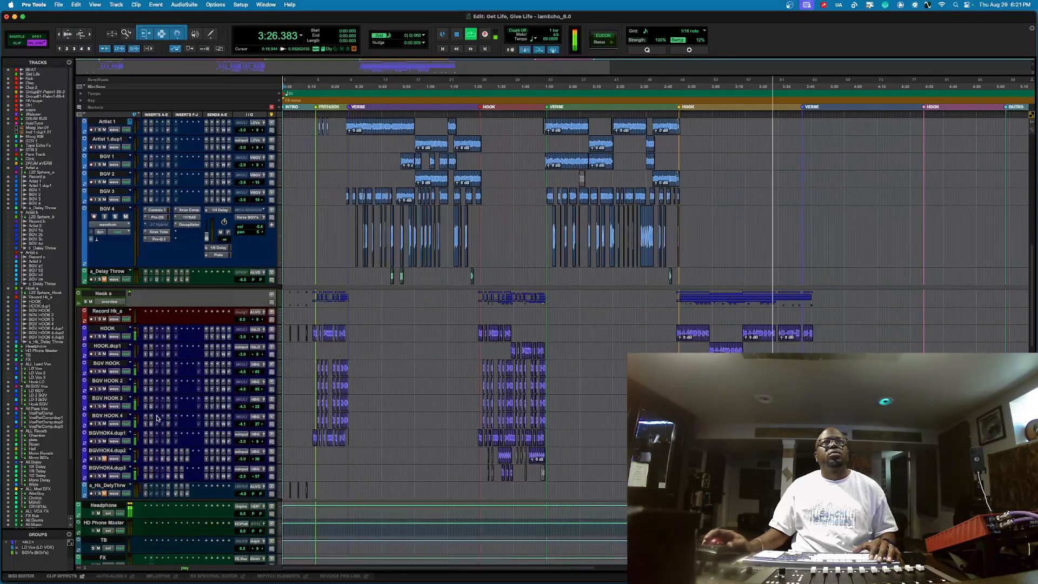
scroll(119, 429, "down", 4)
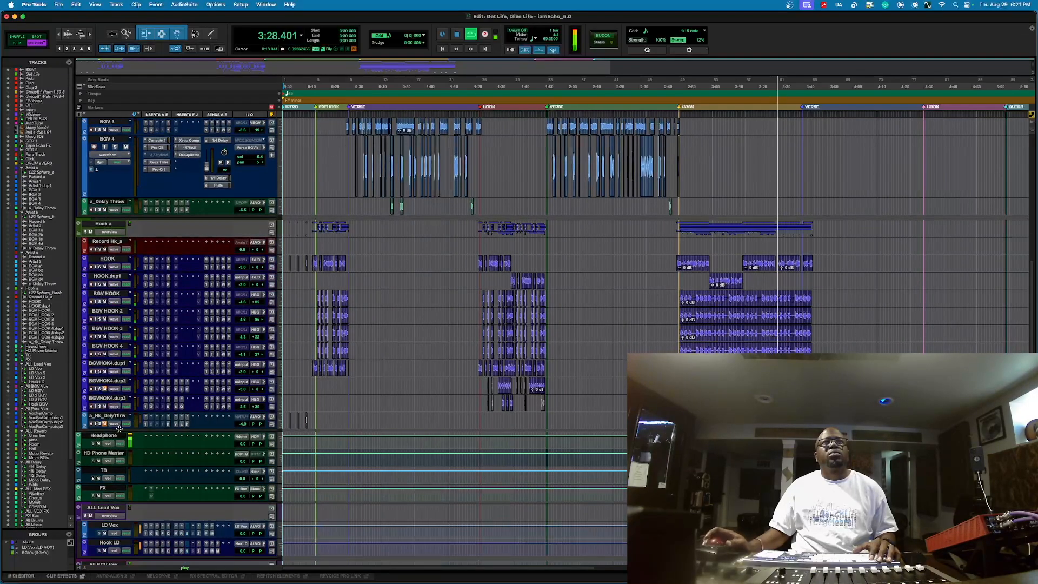
scroll(119, 429, "up", 1)
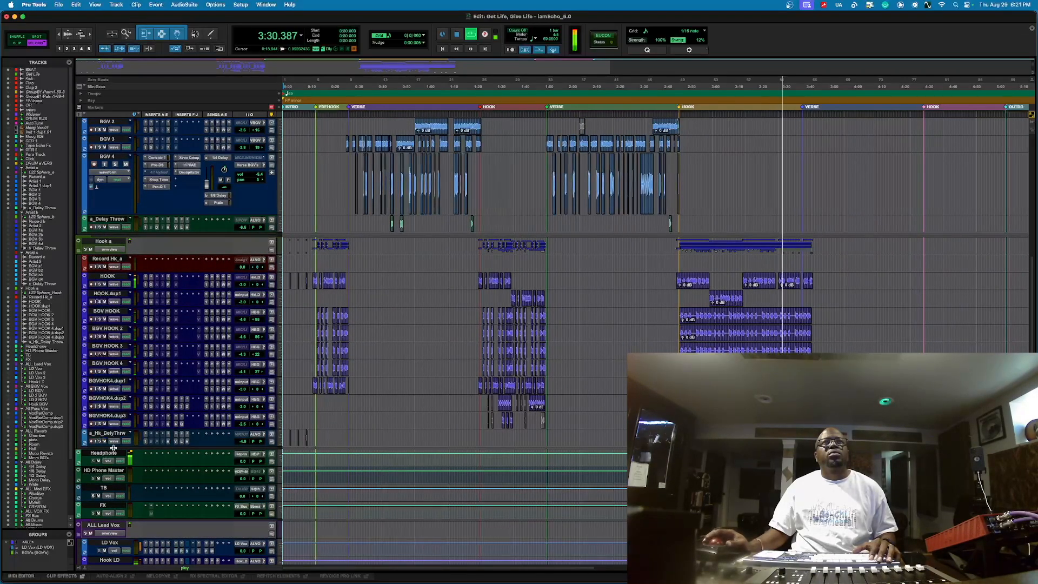
scroll(114, 448, "down", 20)
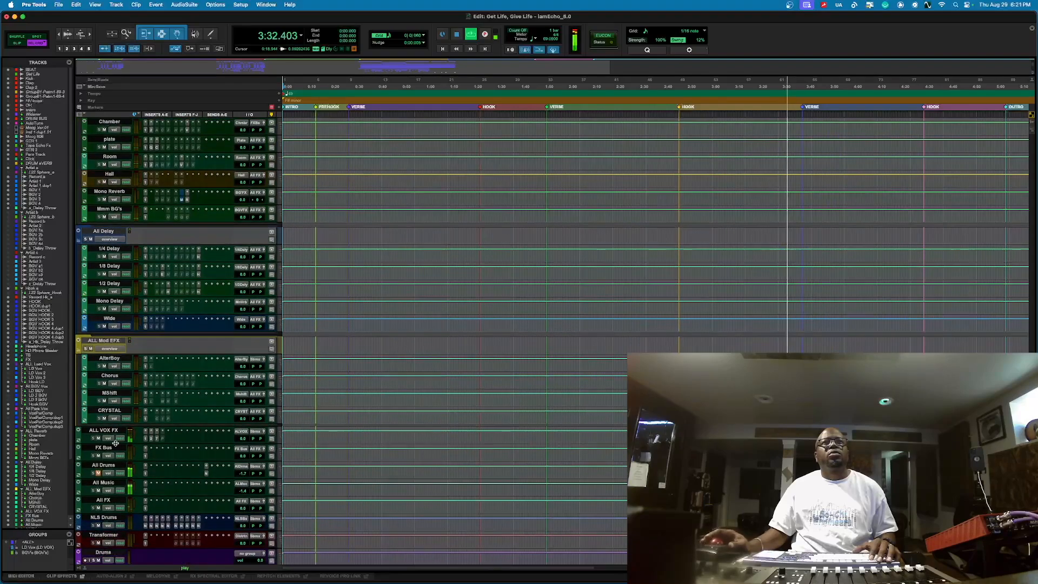
scroll(115, 443, "down", 12)
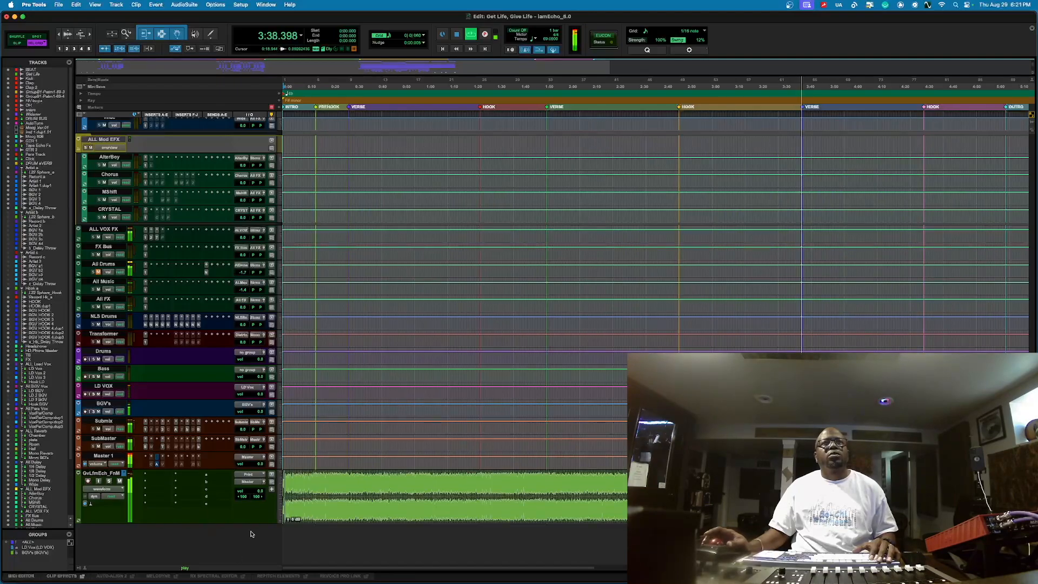
scroll(251, 534, "up", 5)
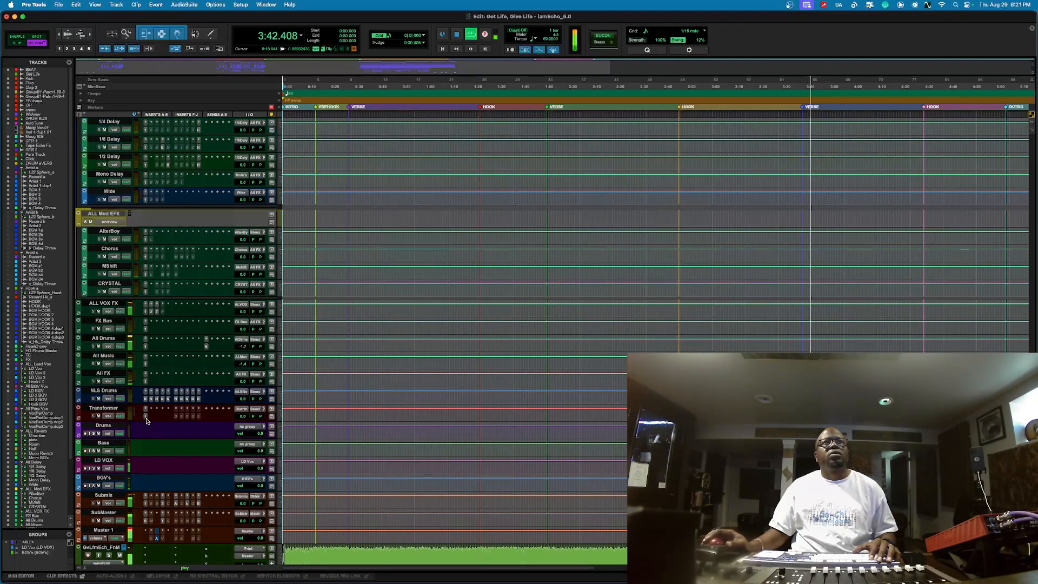
scroll(379, 496, "down", 5)
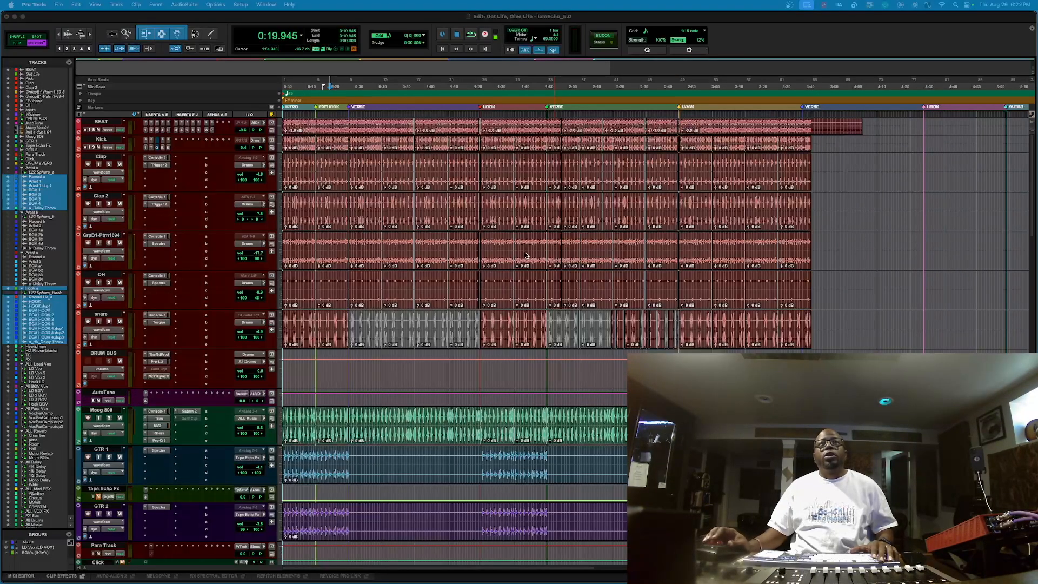
Select the BEAT track and bypass all of its inserts.
scroll(526, 255, "down", 15)
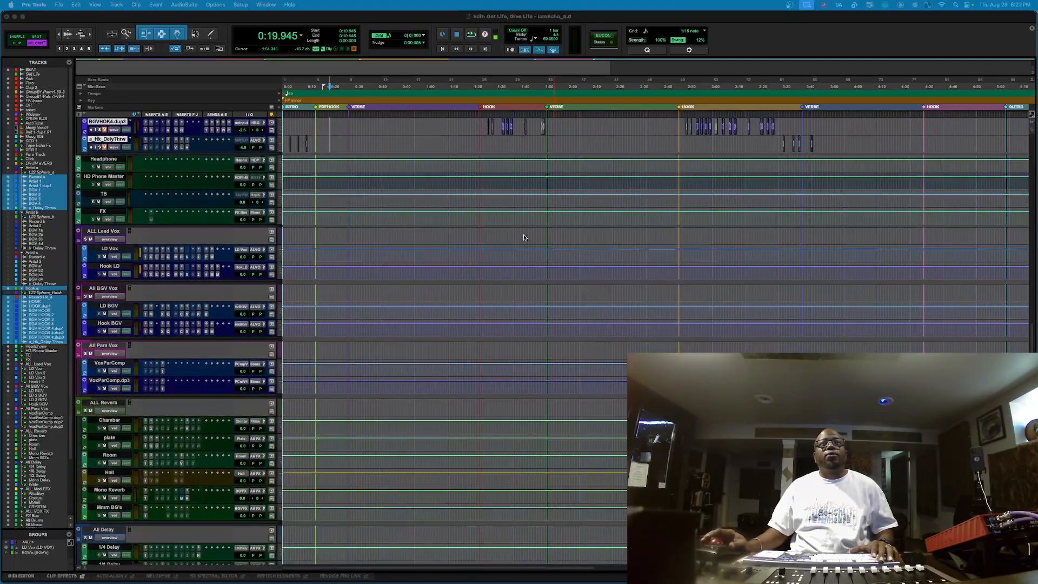
scroll(524, 238, "down", 15)
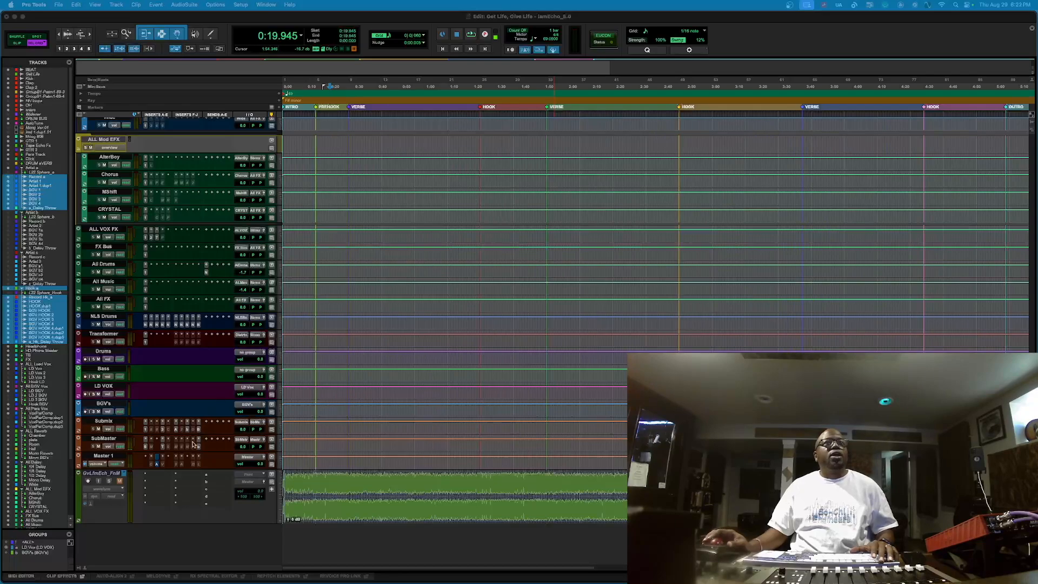
scroll(202, 443, "up", 6)
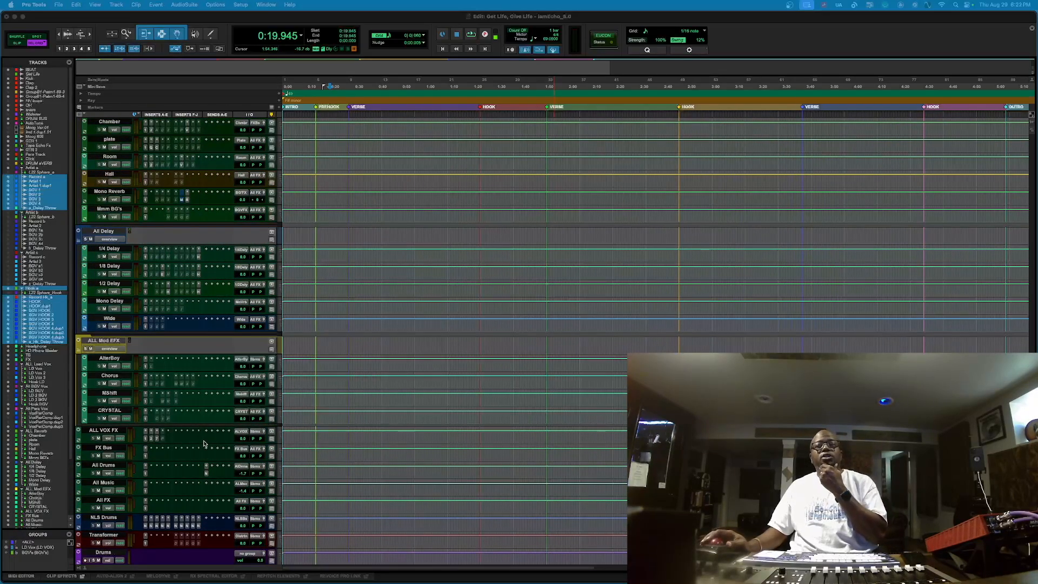
scroll(204, 443, "up", 20)
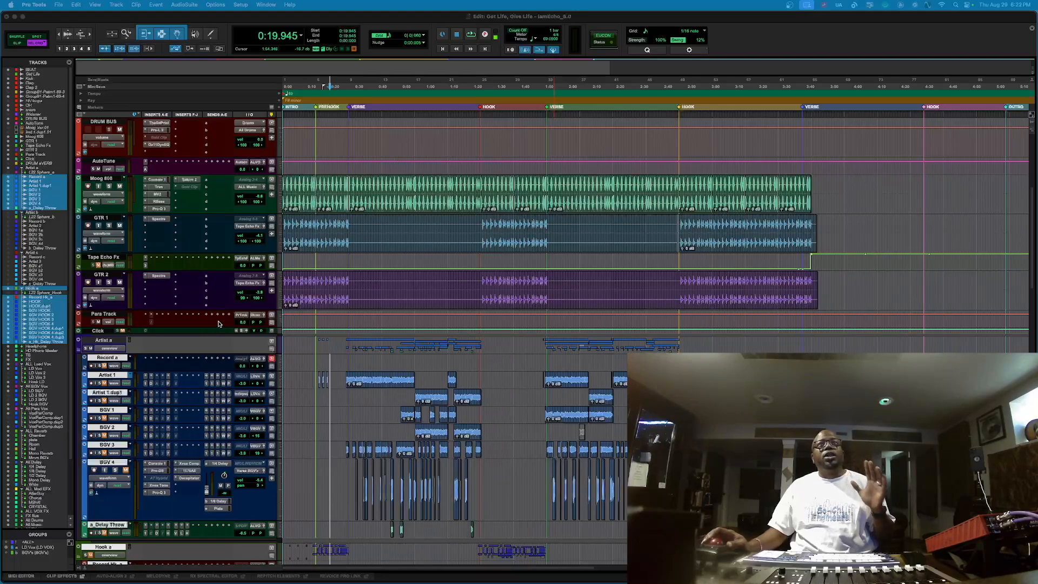
scroll(219, 324, "up", 7)
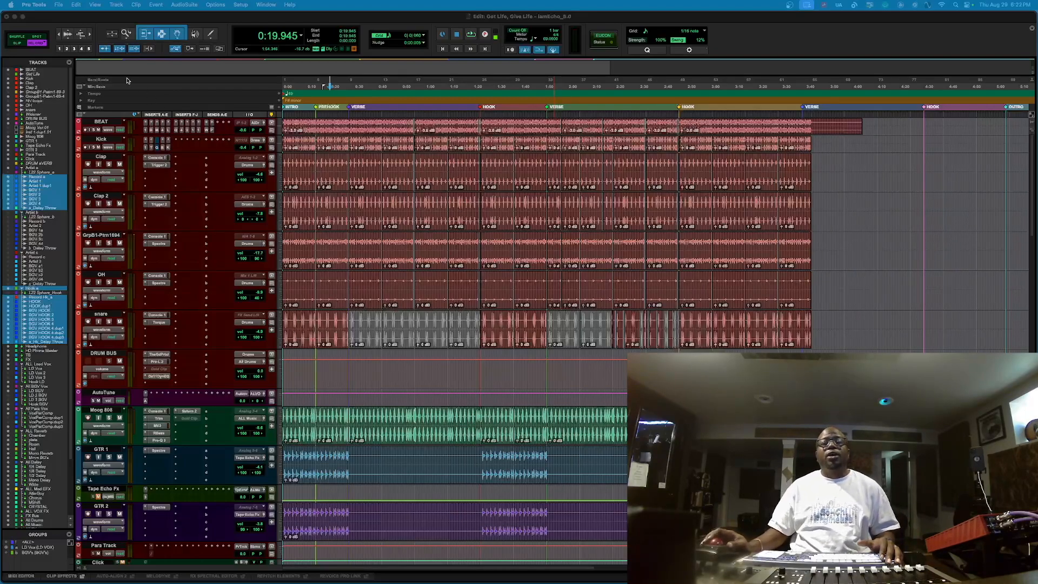
left_click(109, 124)
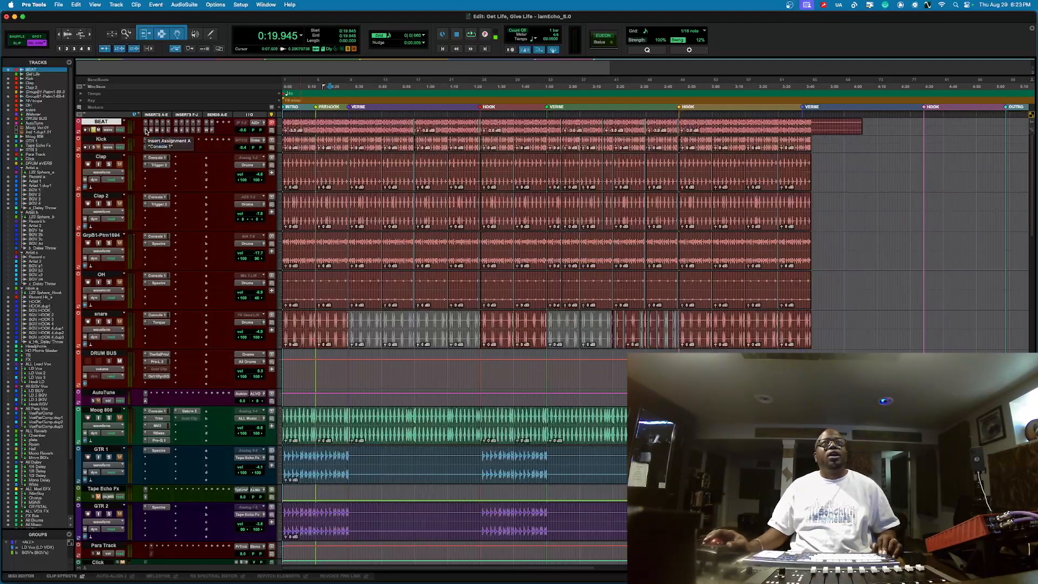
key("shift+a")
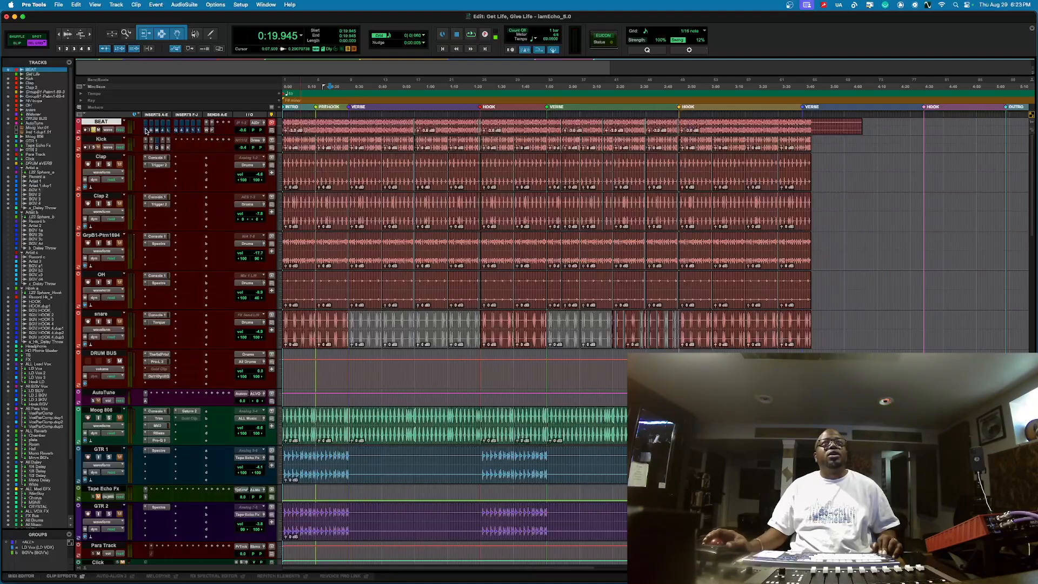
Play the song from the start to compare the BEAT track's sound with its inserts bypassed and active.
key("Return")
key("space")
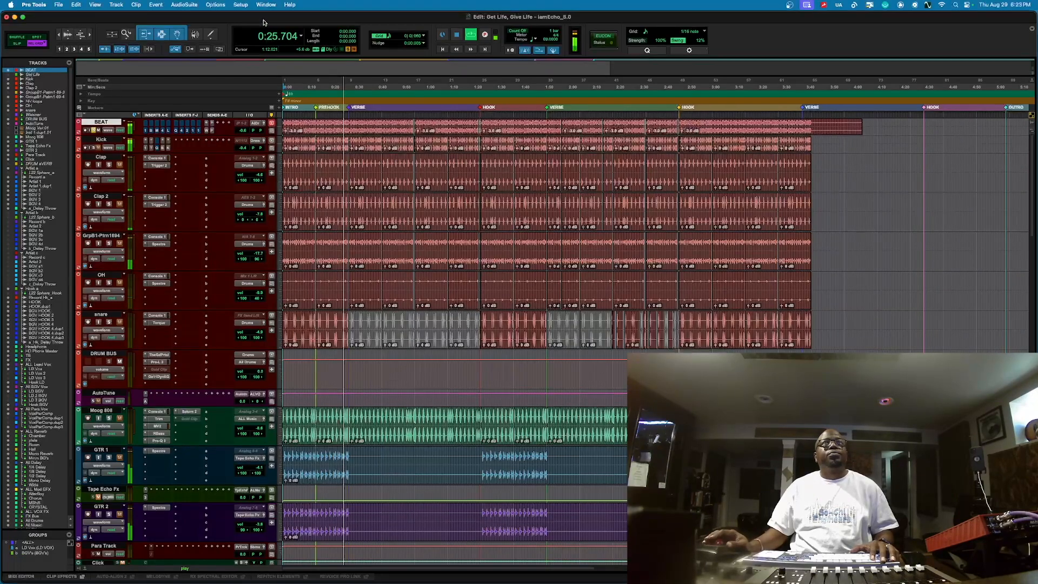
key("space")
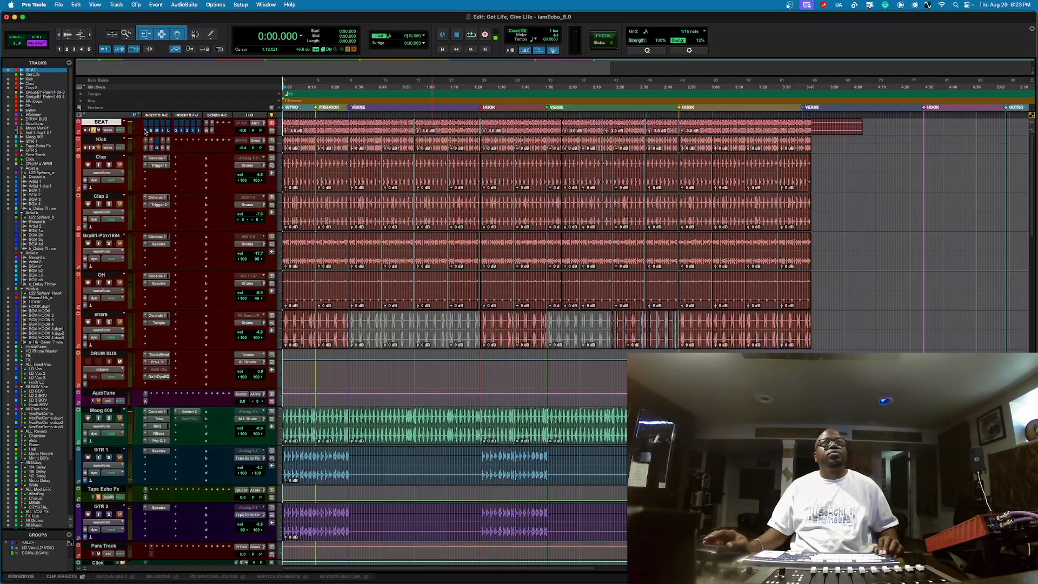
key("space")
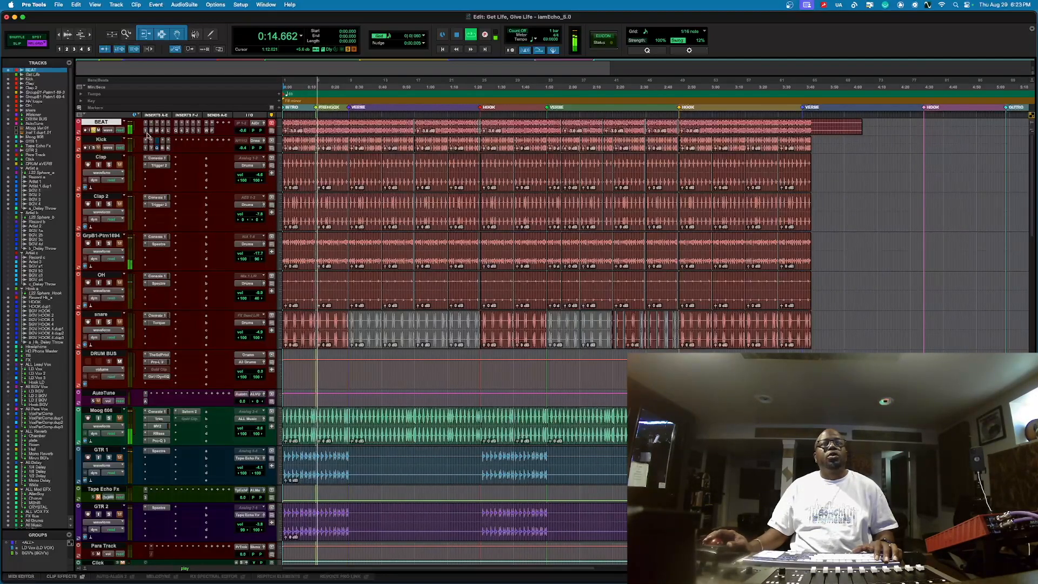
Open the BEAT track's Black Box HG-2MS from the mixer, slightly adjust the R channel's Pentode and enable its Alt Tube.
key("super+equal")
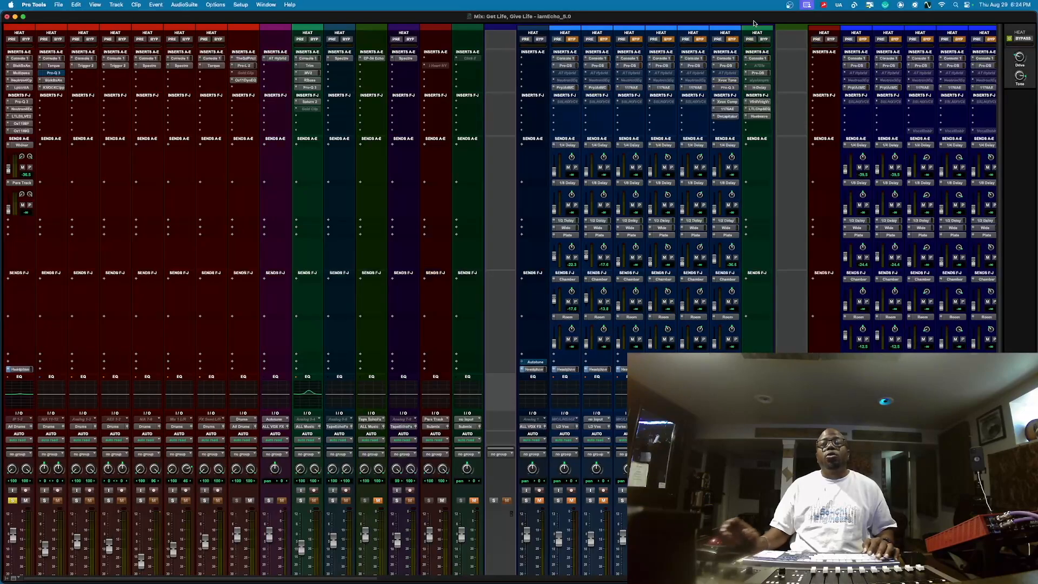
key("super+equal")
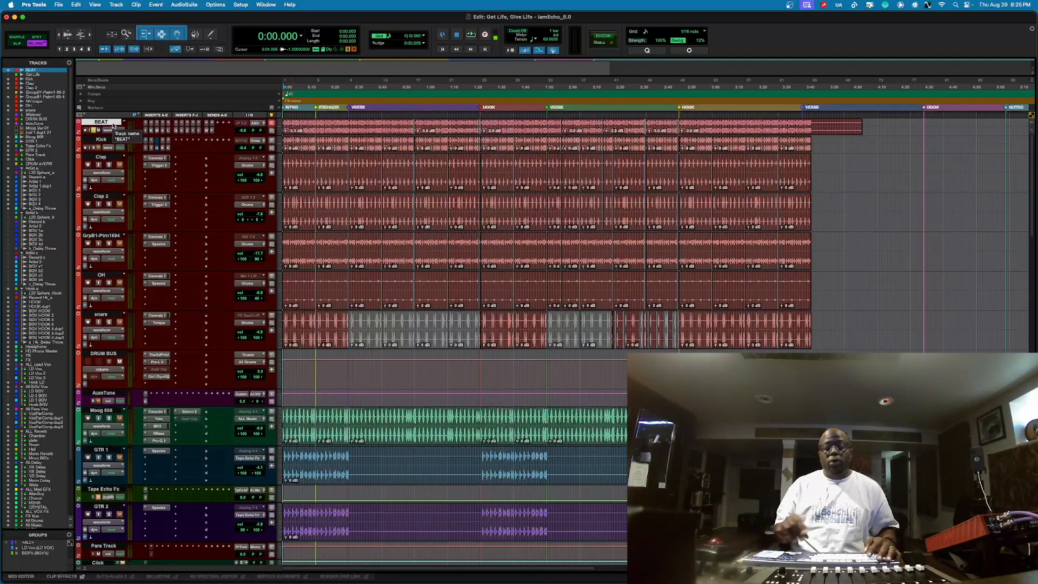
key("super+equal")
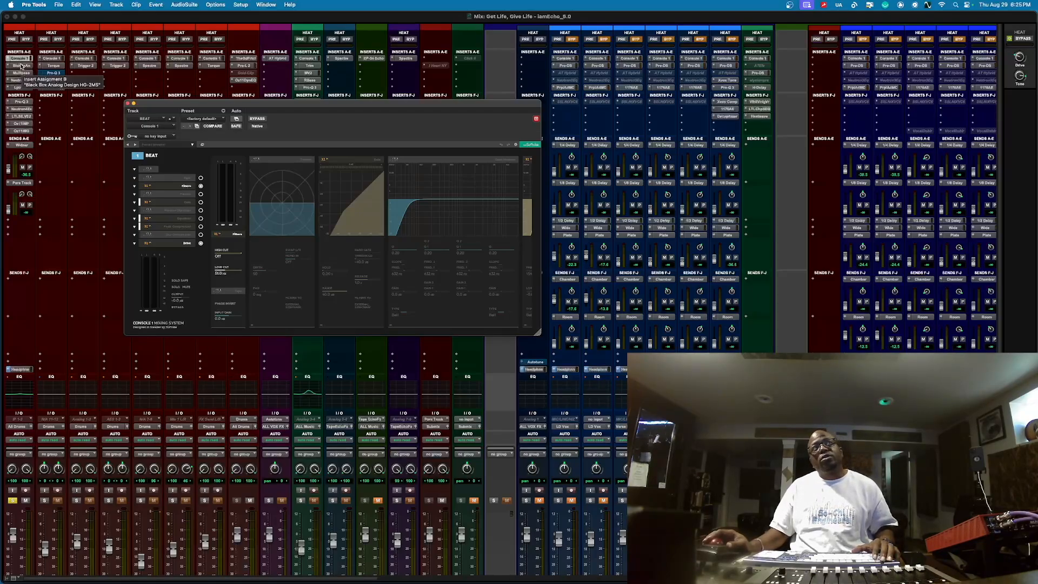
left_click(22, 65)
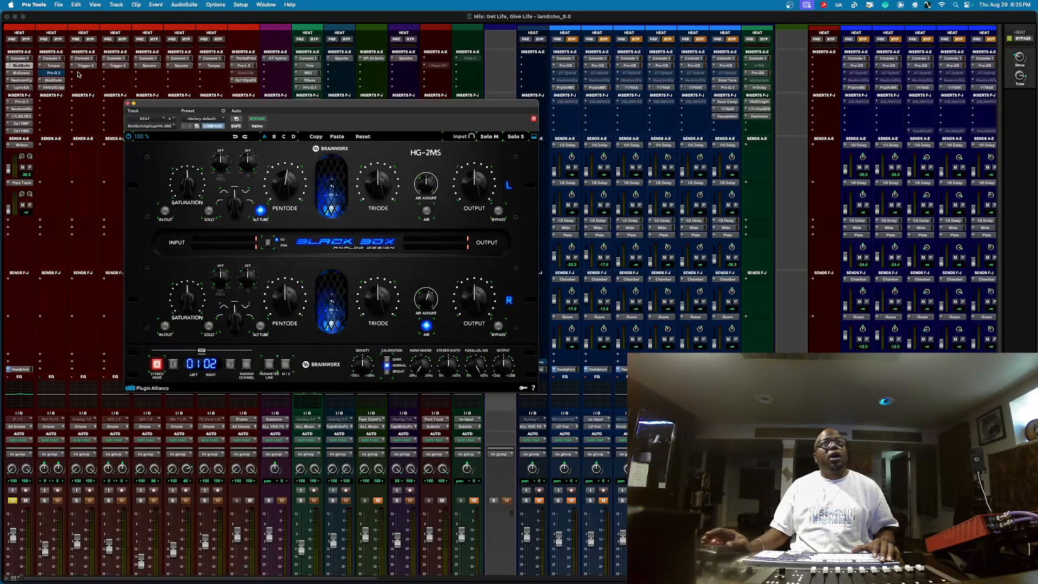
left_click_drag(219, 107, 232, 79)
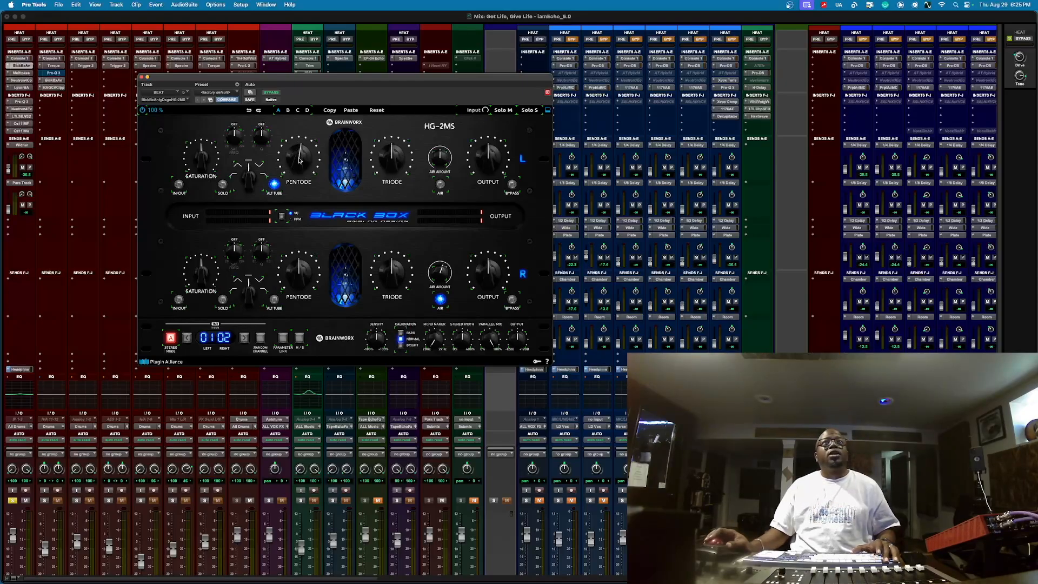
left_click_drag(296, 277, 296, 273)
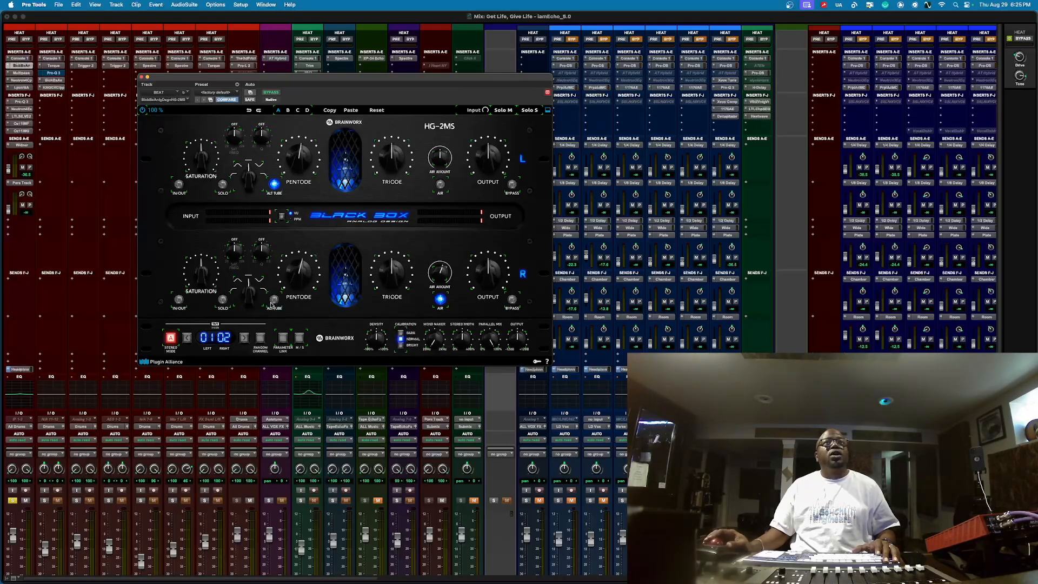
left_click(275, 299)
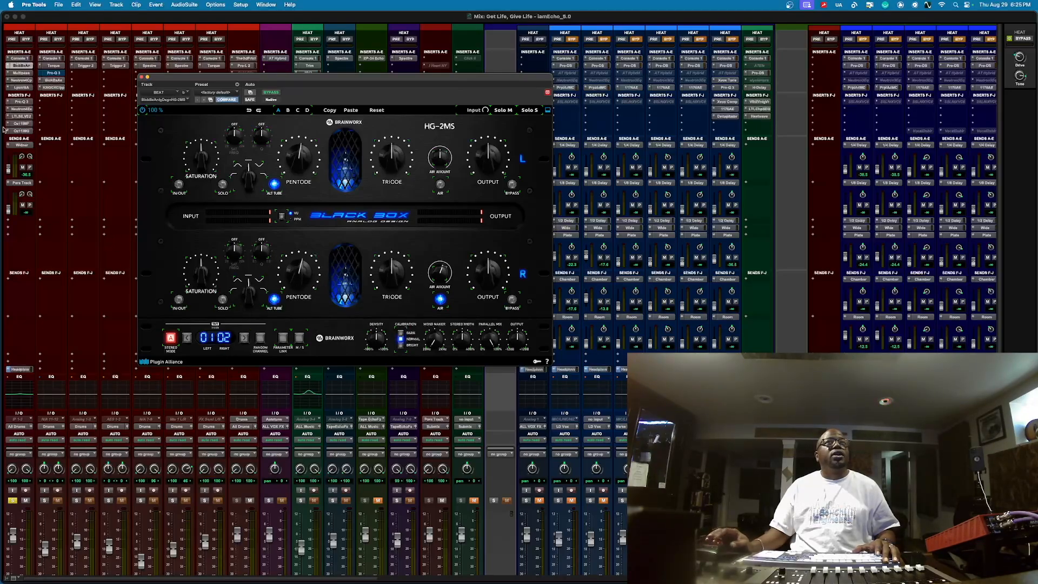
Open the BEAT track's Multipass and examine the Delay and Reverb effects in its 2.99 kHz high band.
left_click(27, 74)
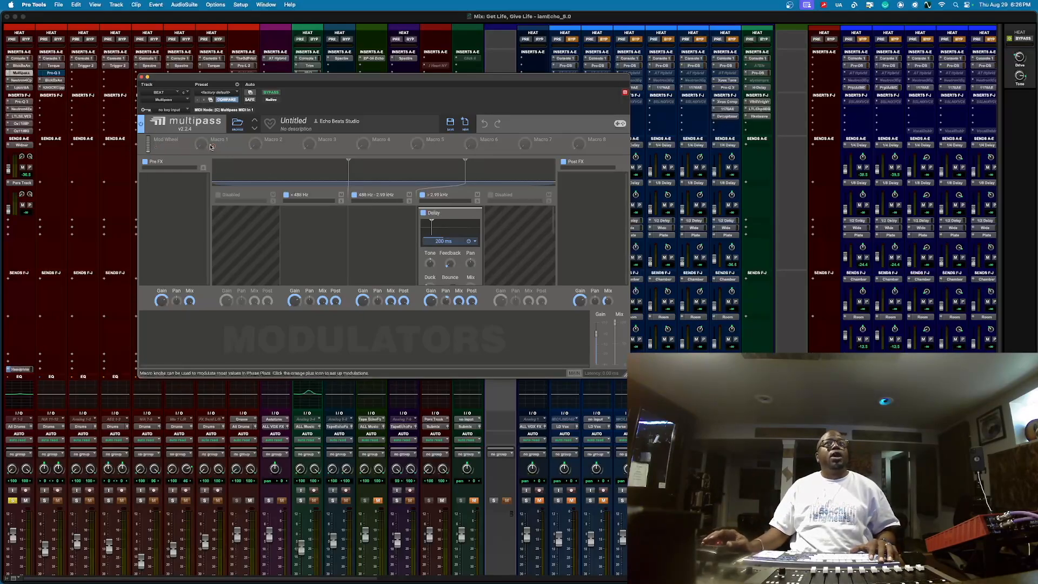
scroll(473, 262, "down", 3)
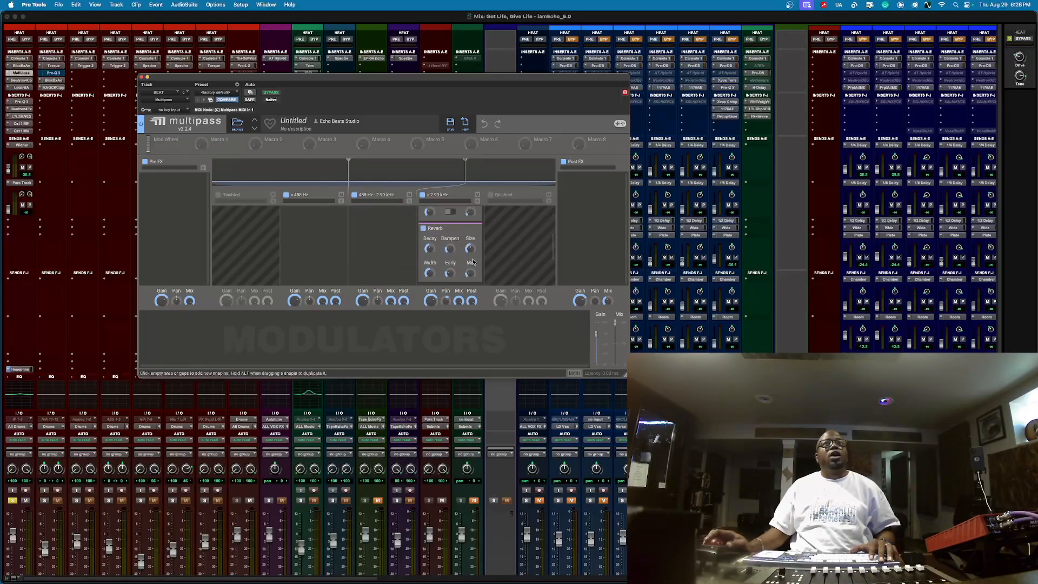
scroll(474, 262, "up", 3)
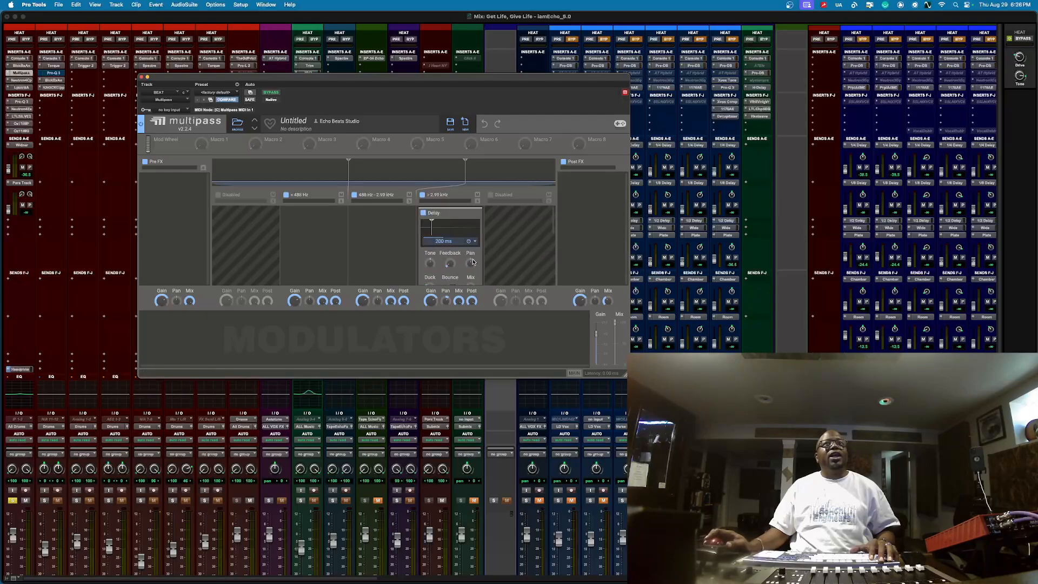
scroll(474, 262, "down", 5)
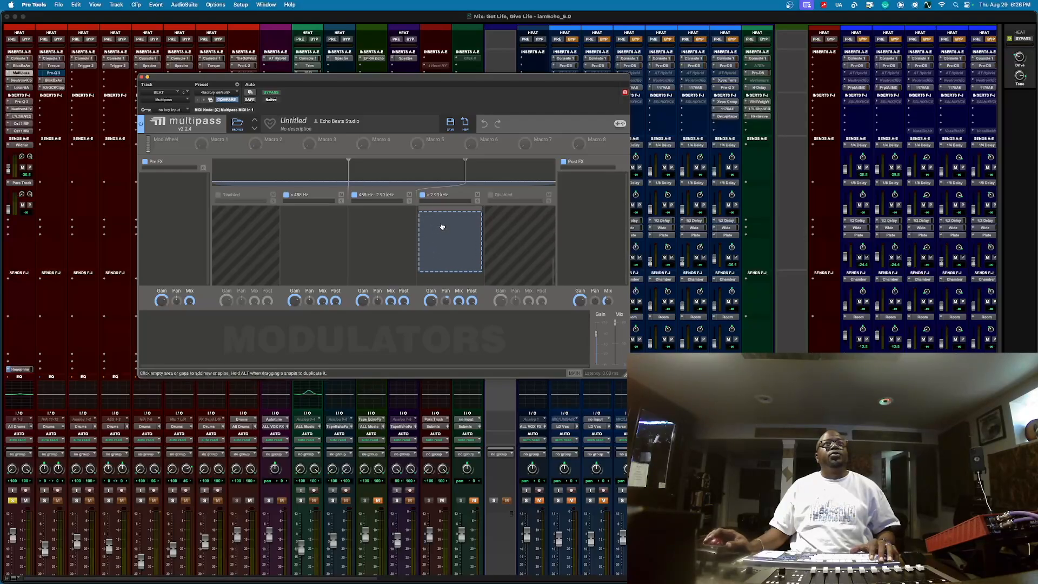
Bypass the BEAT inserts after Console 1, then reactivate the Black Box and Multipass one by one during playback.
left_click(24, 80)
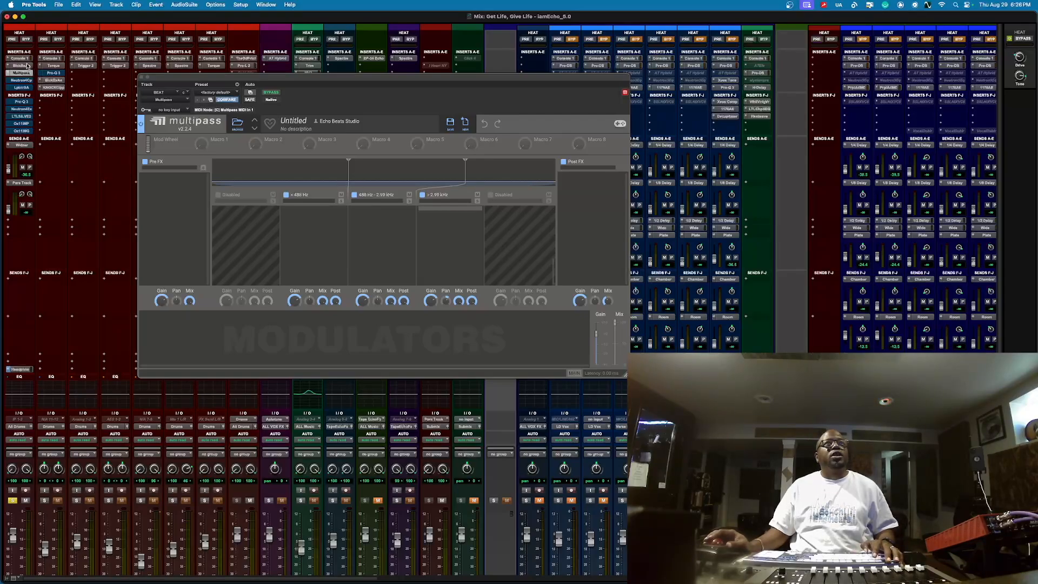
left_click(26, 74, "super")
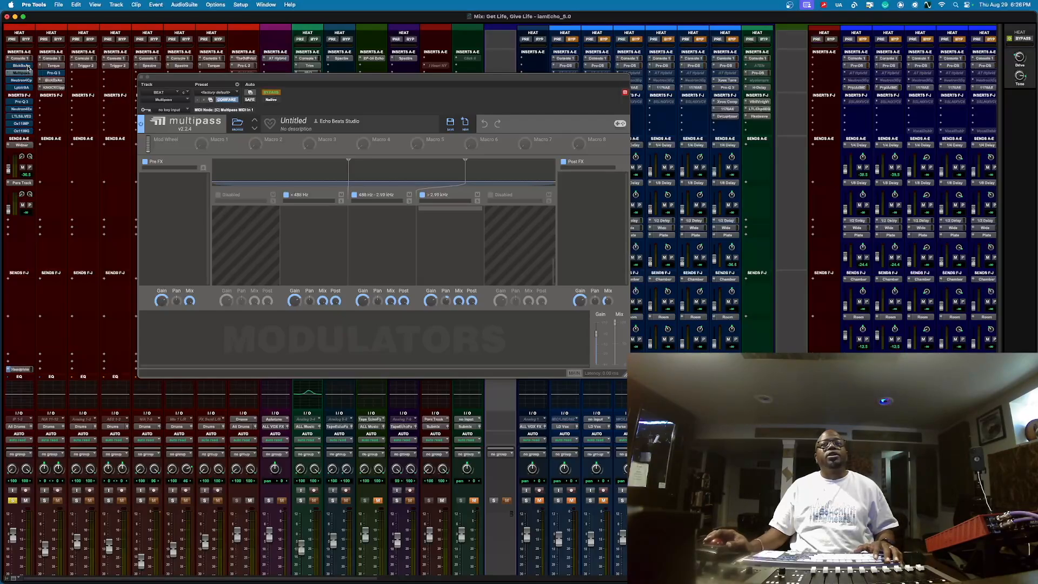
key("space")
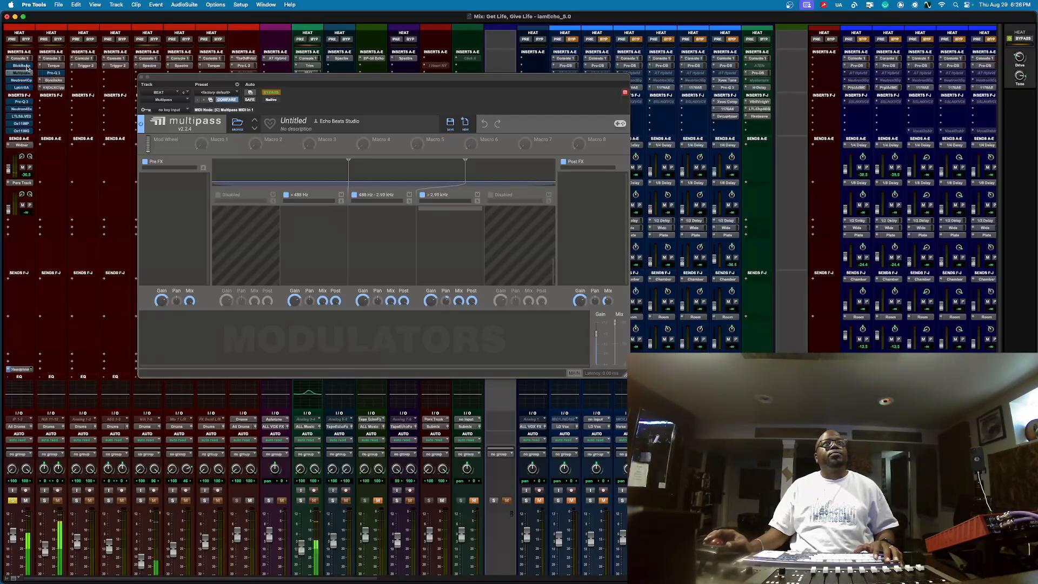
left_click(27, 67, "super")
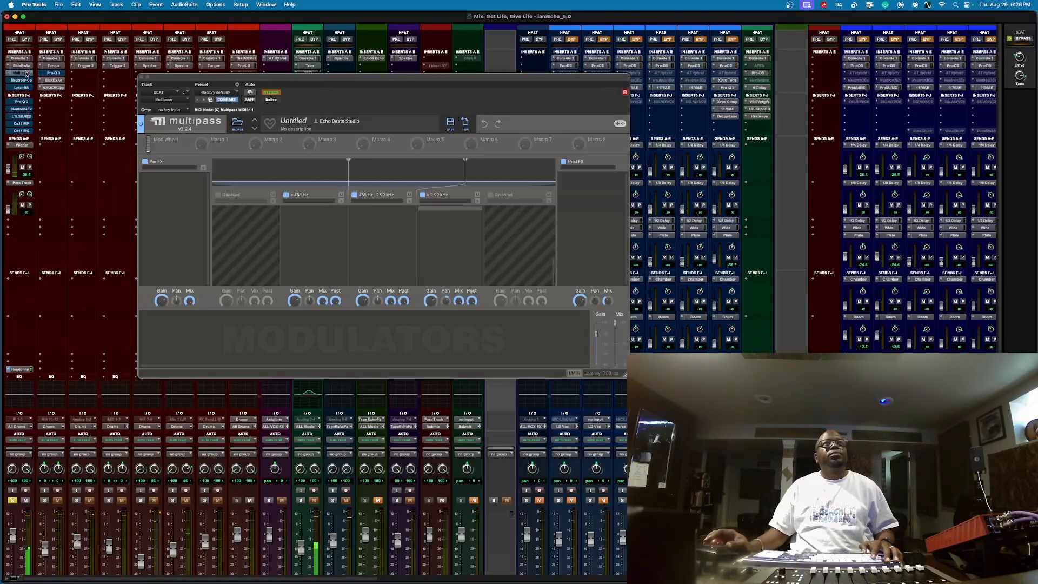
left_click(27, 73, "super")
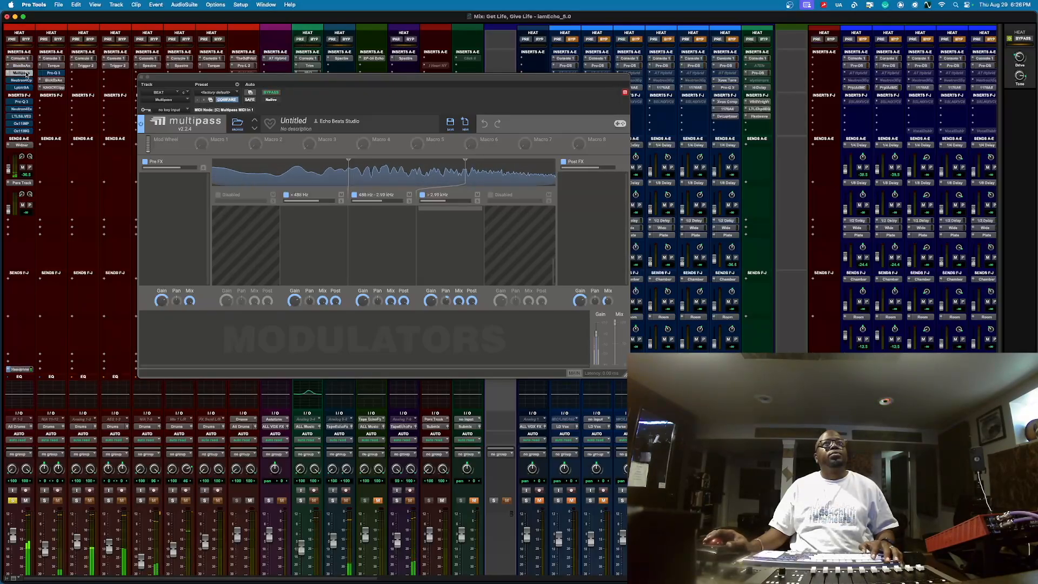
key("space")
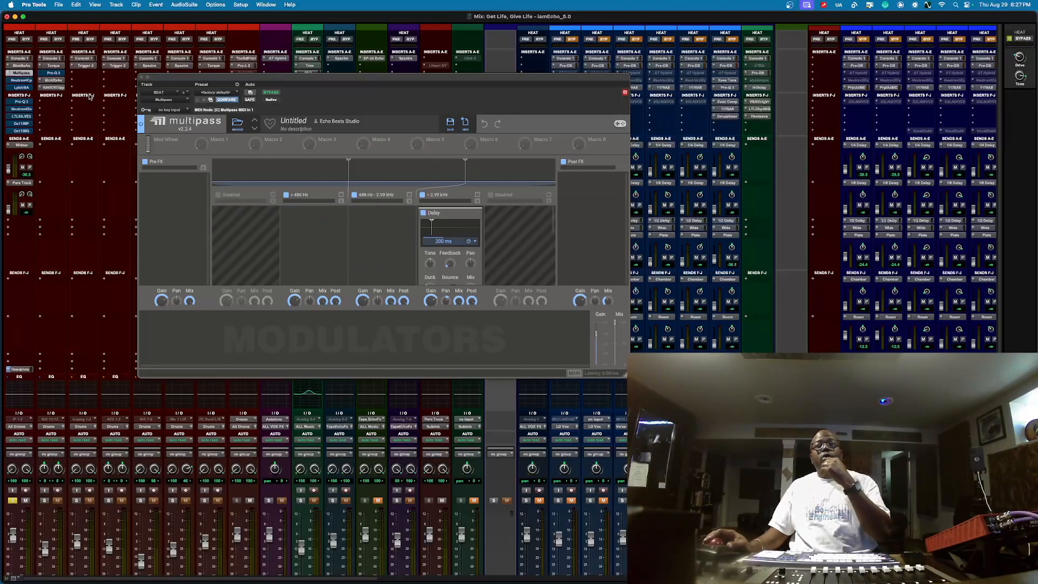
Open the BEAT track's Neutron 4 Compressor and examine the settings of its three frequency bands.
left_click(25, 81)
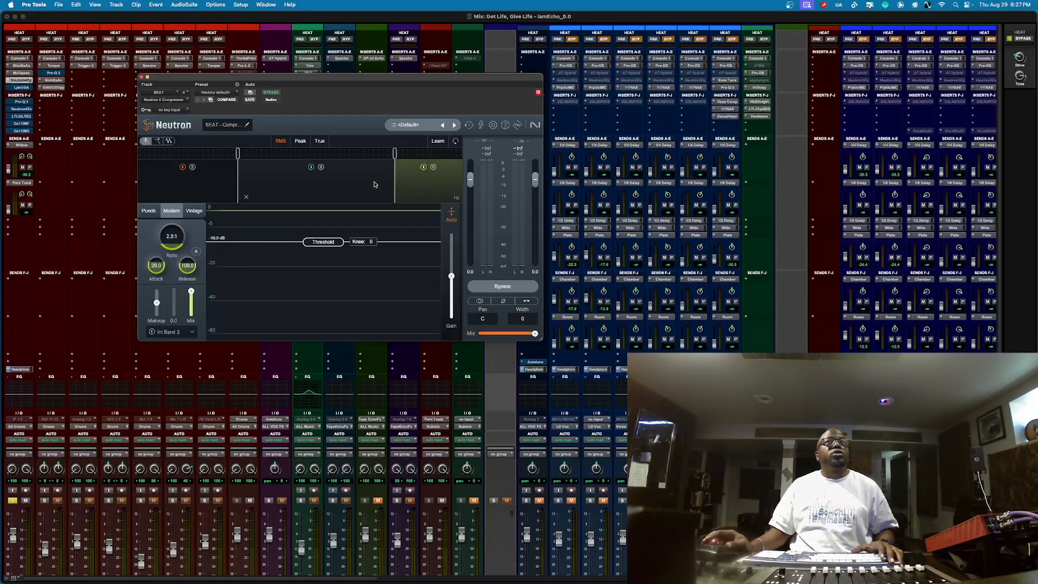
left_click(332, 177)
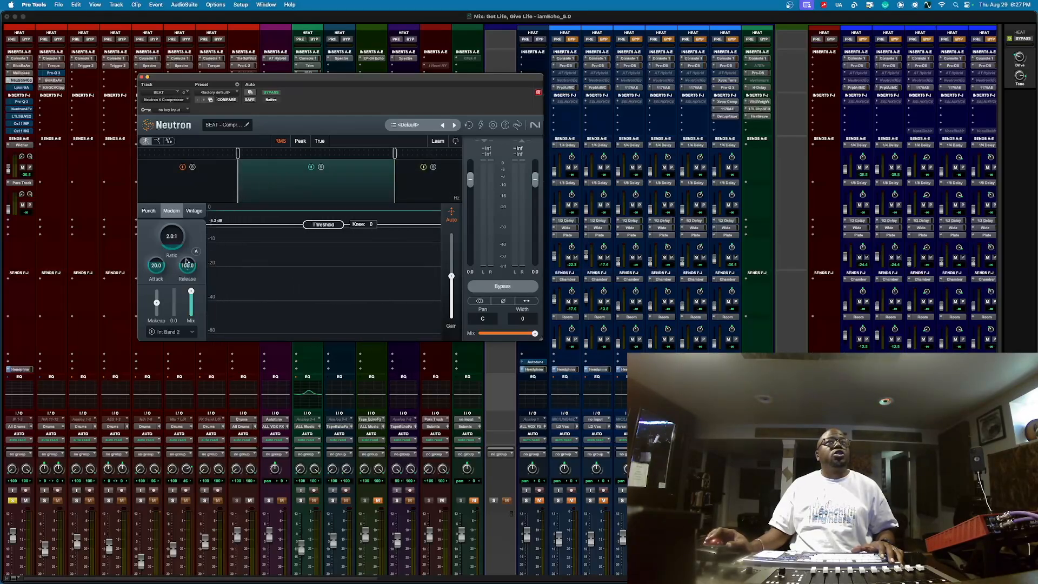
left_click(205, 191)
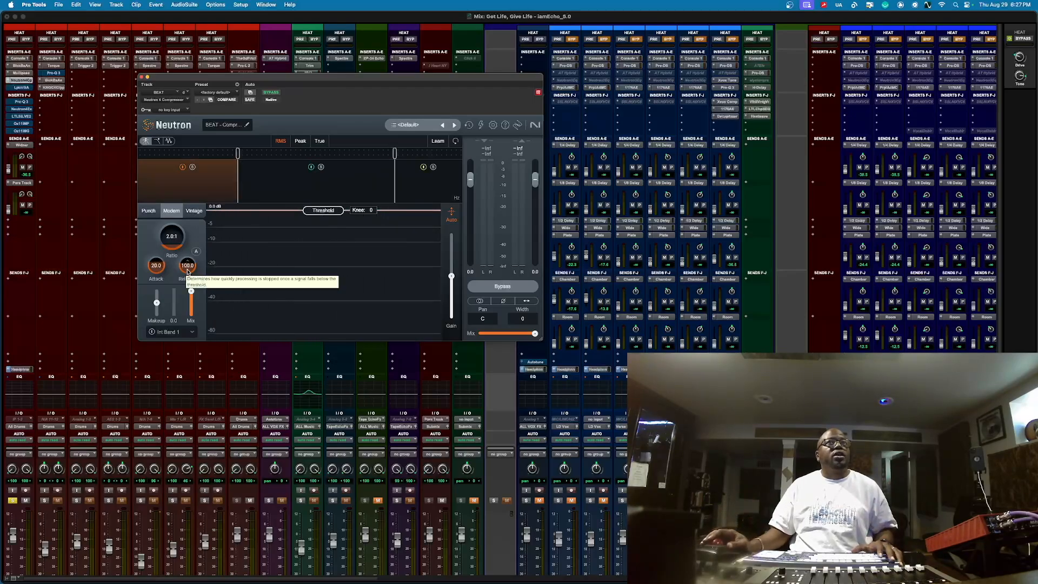
Open the BEAT track's Looptrotter SA2RATE 2 and take it out of bypass during playback.
left_click(28, 88)
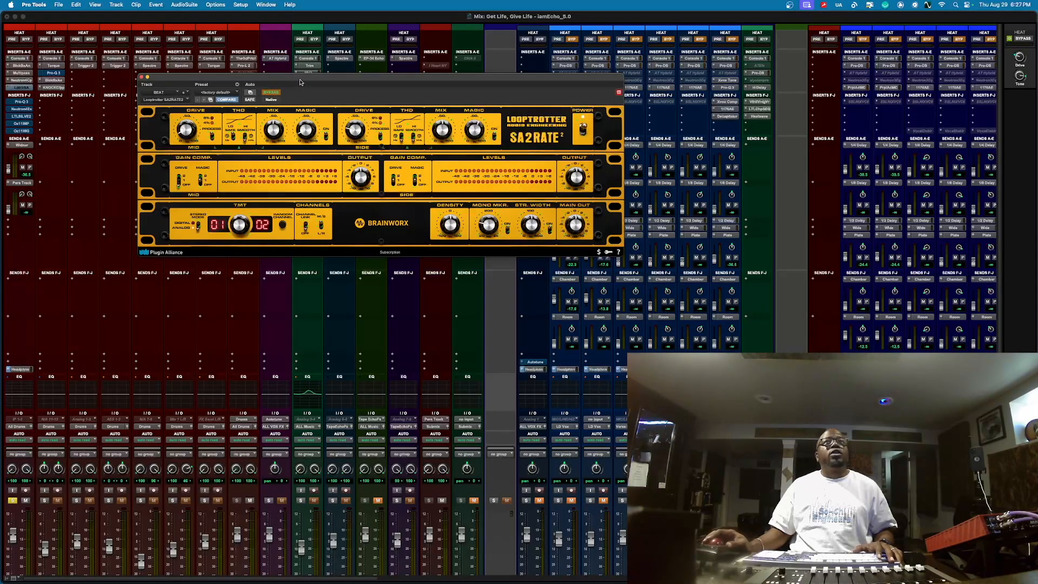
left_click_drag(298, 79, 292, 163)
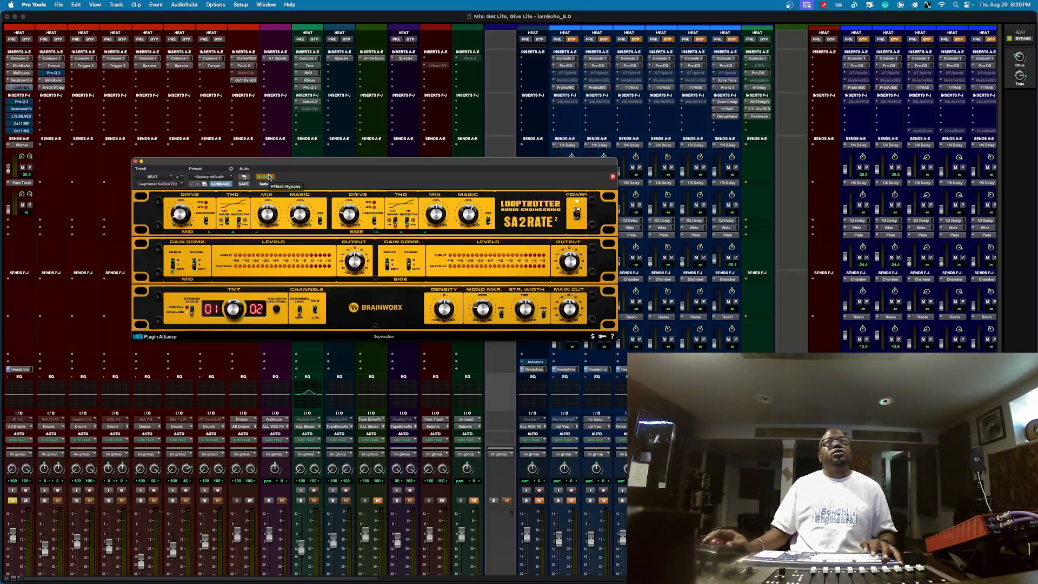
key("space")
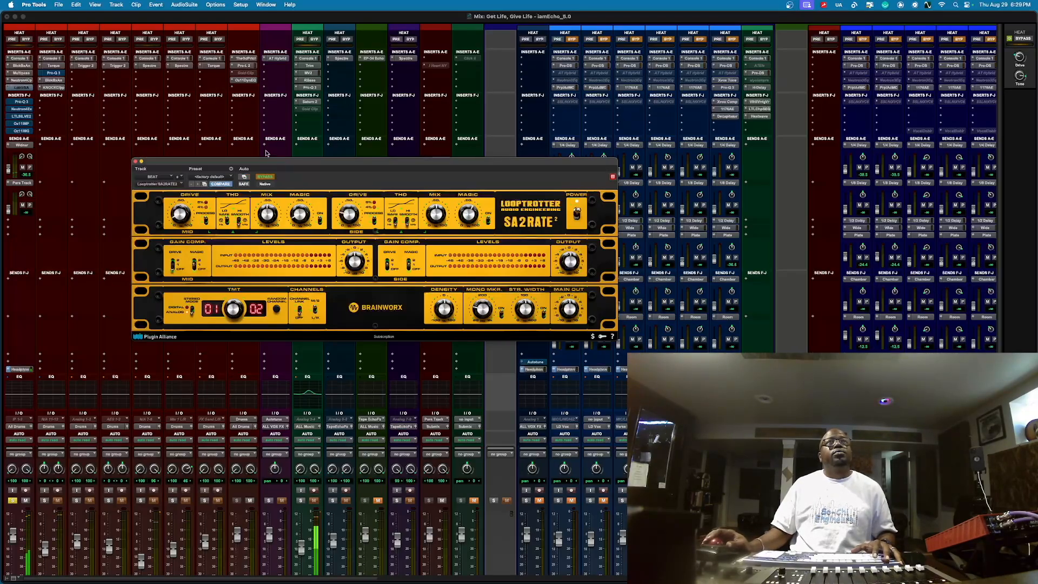
left_click(268, 177)
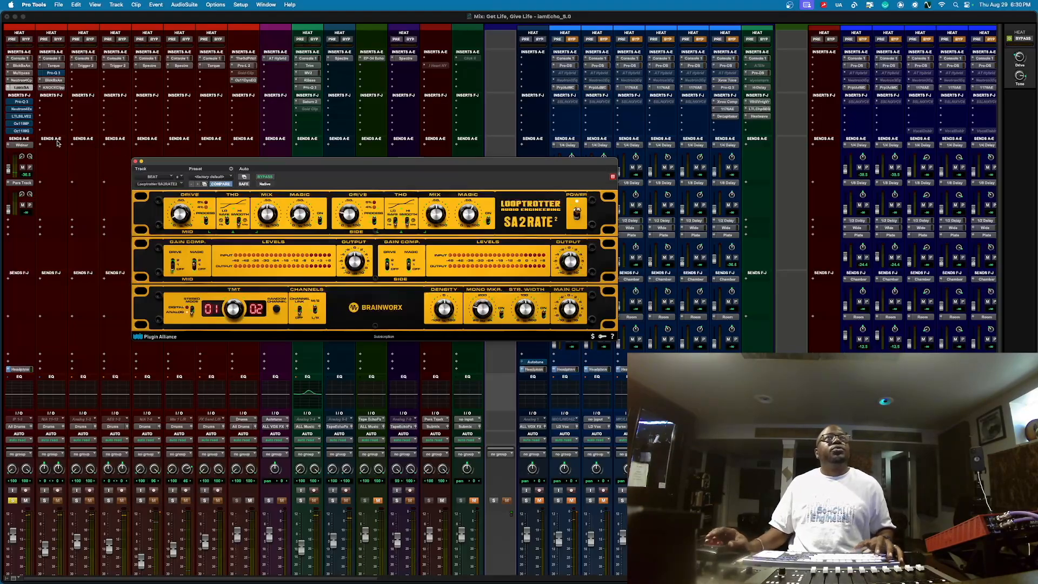
Toggle bypass on the BEAT track's Neutron compressor and SA2RATE 2 during playback to compare their effect, leaving both active.
left_click(22, 80)
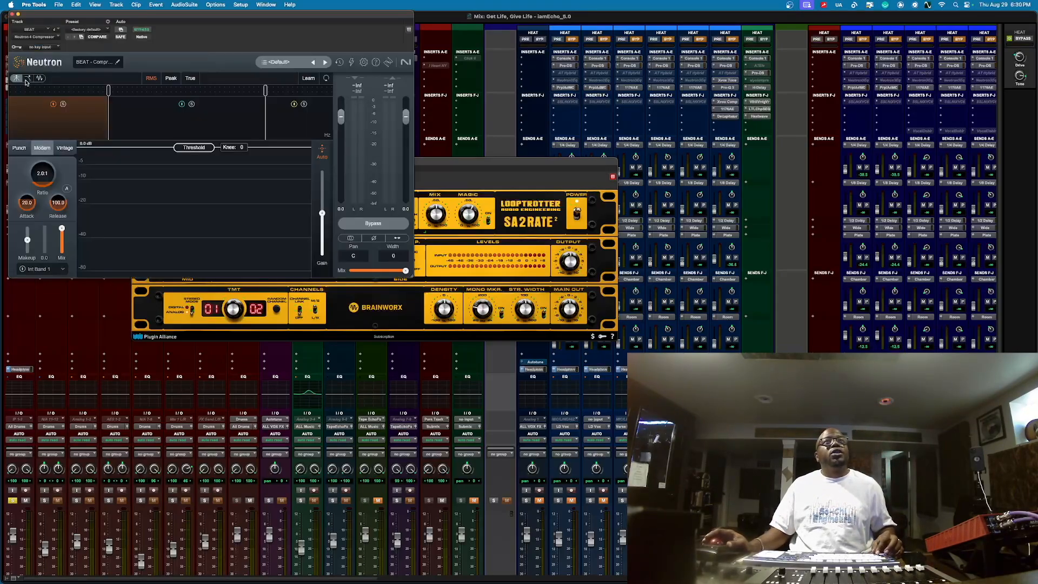
left_click(13, 15)
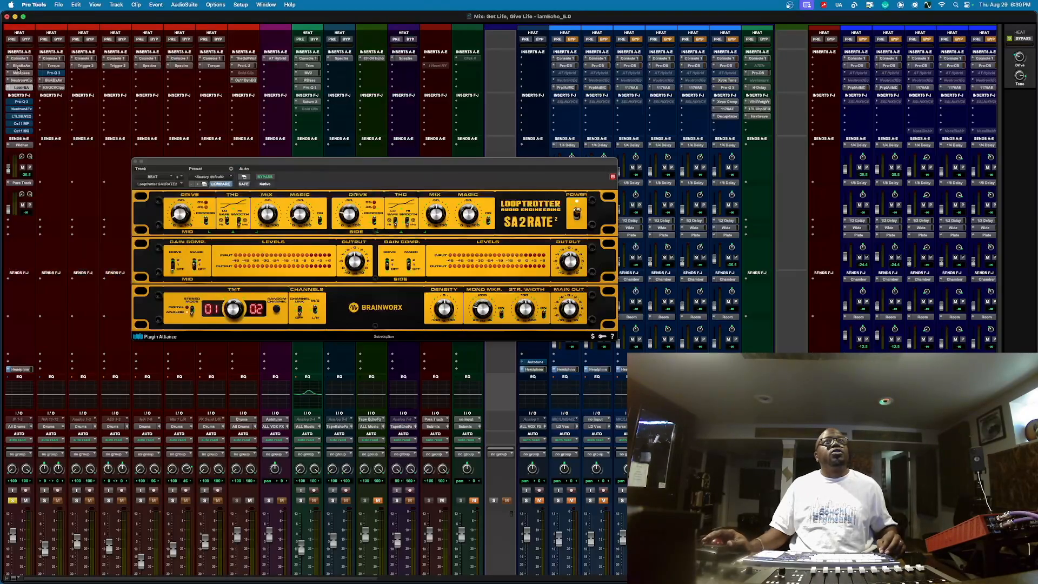
left_click(28, 80, "super")
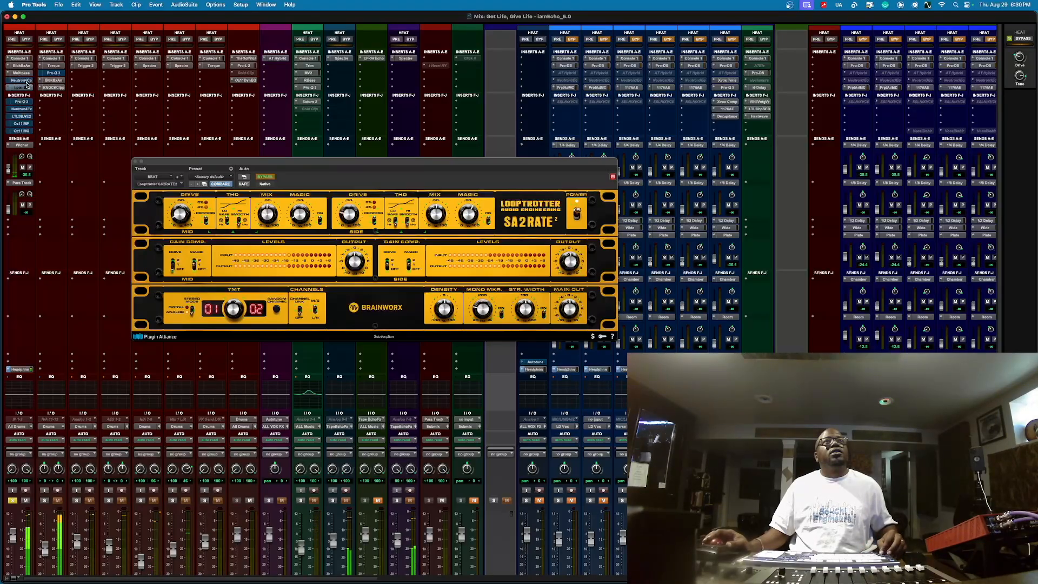
left_click(26, 88)
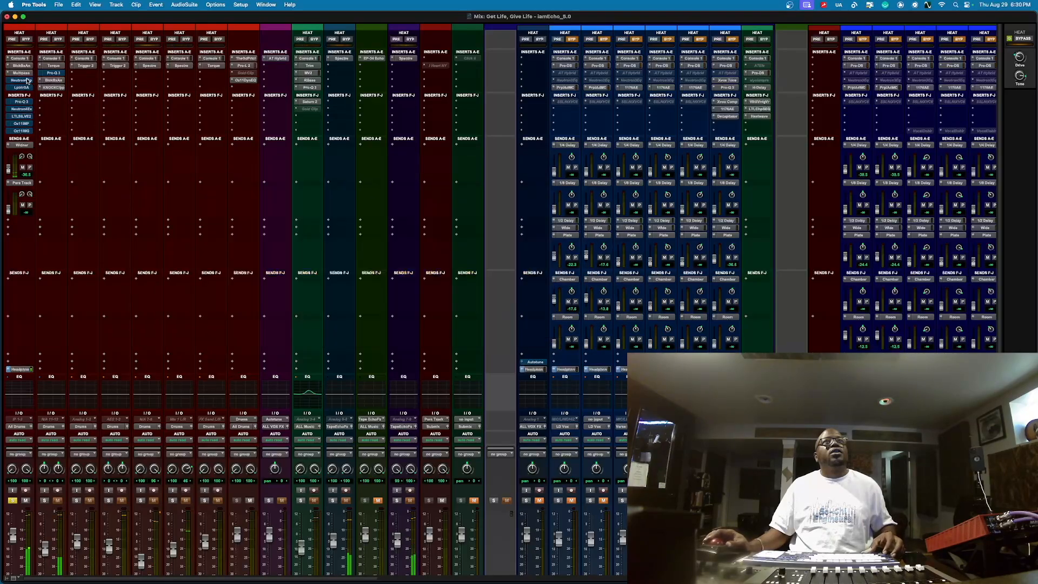
left_click(26, 81)
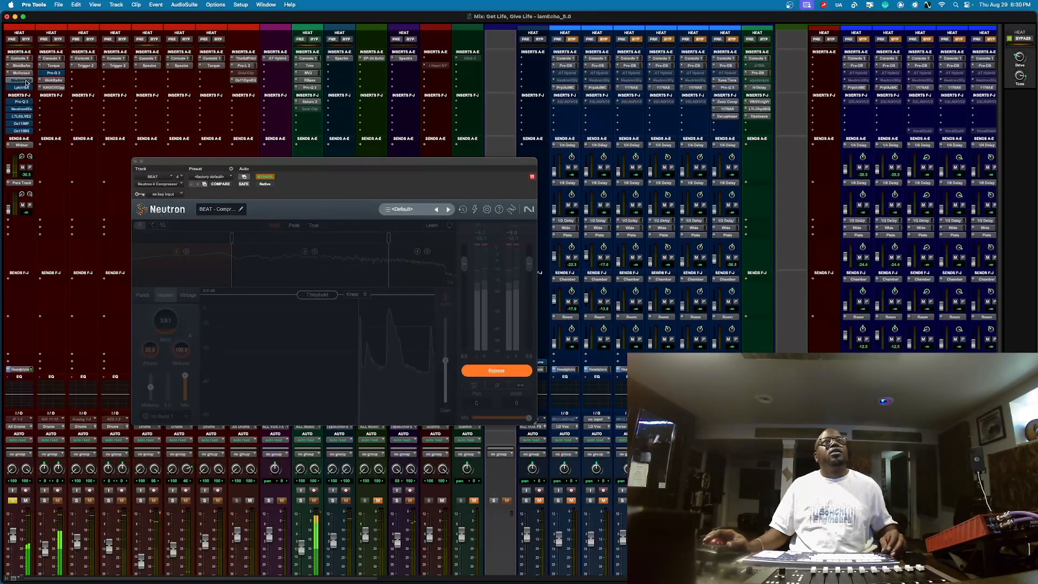
left_click(26, 82, "ctrl+super")
left_click(25, 88)
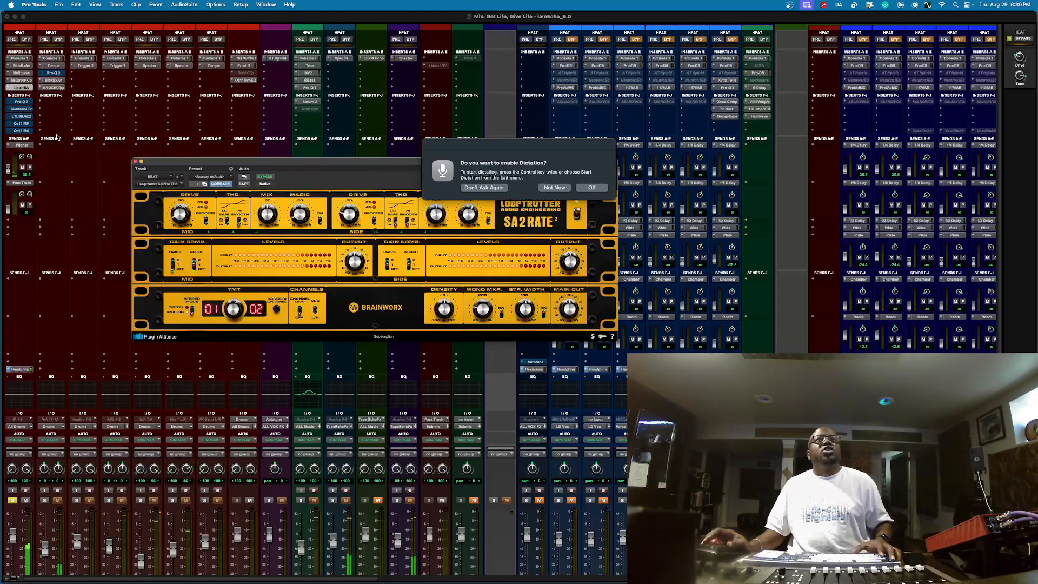
Activate the BEAT track's Pro-Q 3 equalizer and examine the bands of its EQ curve.
left_click(22, 101)
mouse_move(345, 315)
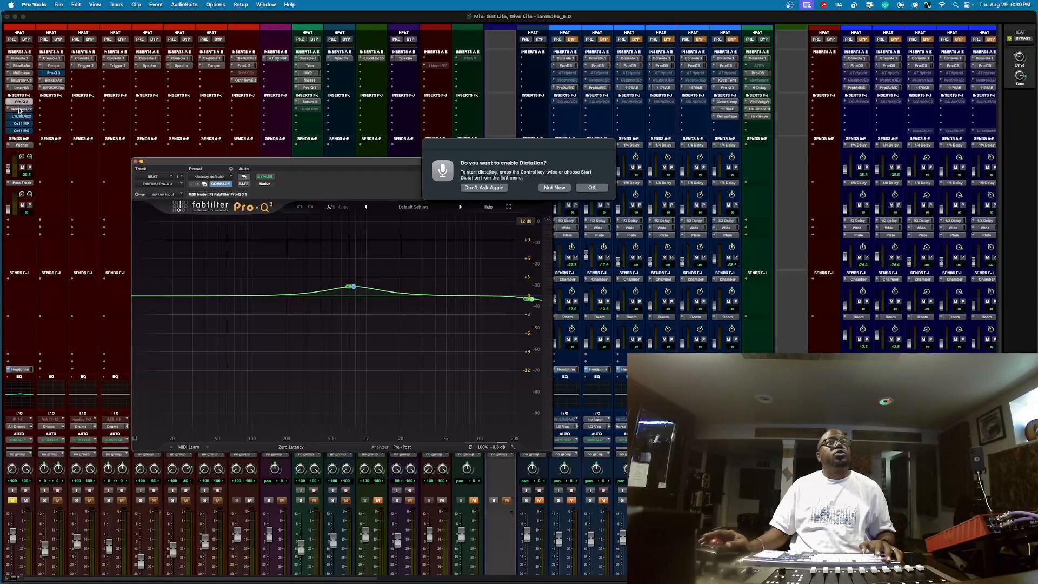
mouse_move(355, 285)
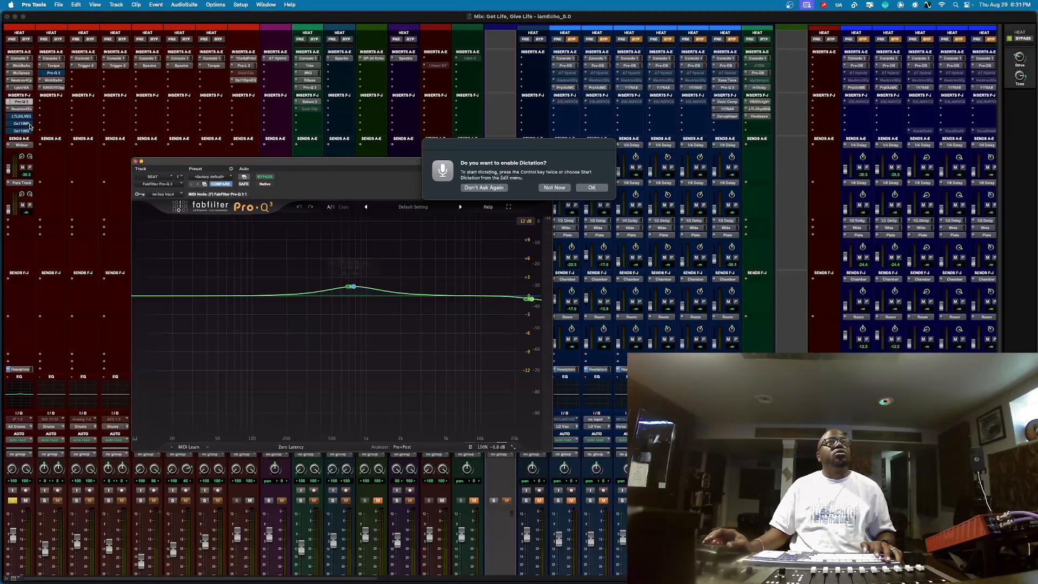
Open the BEAT track's Neutron 4 Exciter out of bypass and examine its low and middle band settings.
left_click(26, 109)
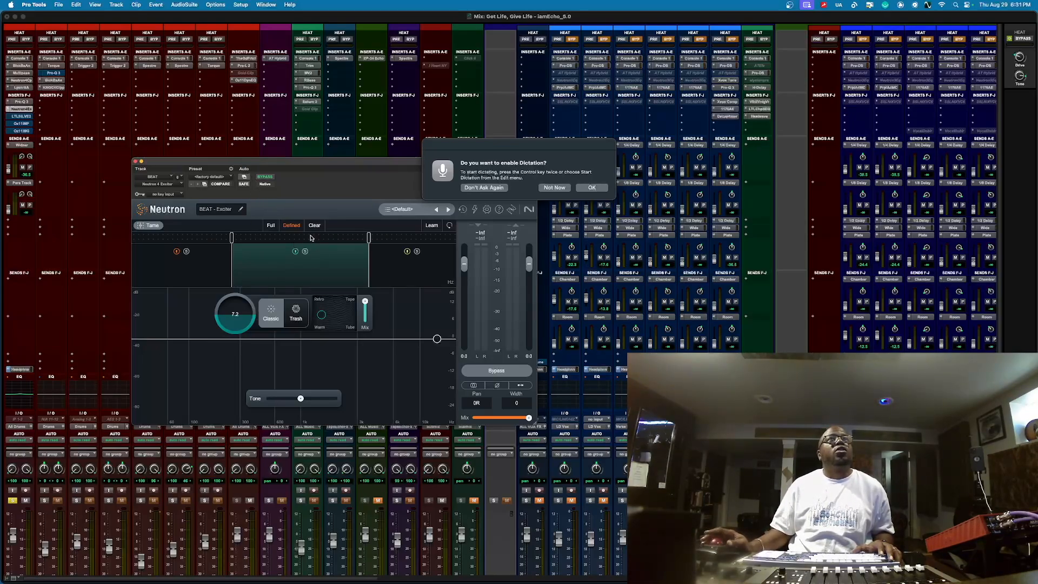
left_click(212, 278)
left_click(298, 281)
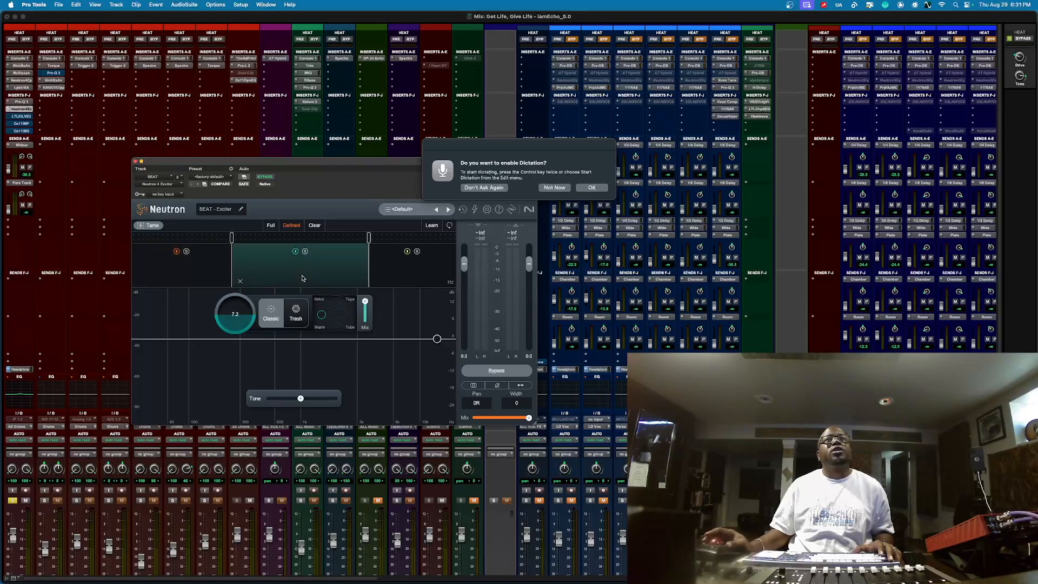
left_click(185, 278)
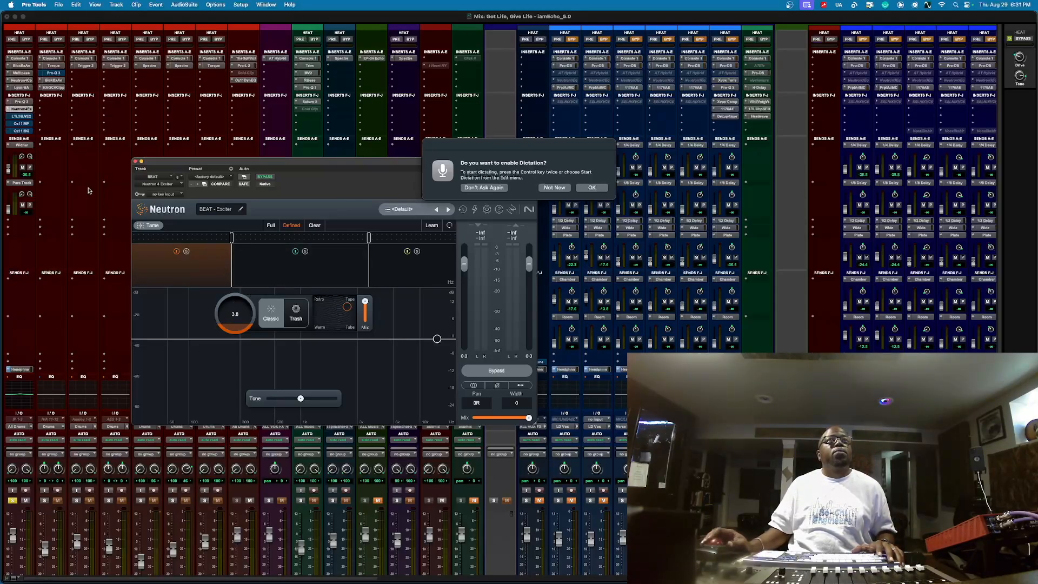
Toggle bypass on the BEAT track's Neutron 4 Exciter during playback to compare its effect, leave it active and stop playback.
left_click(26, 110, "super")
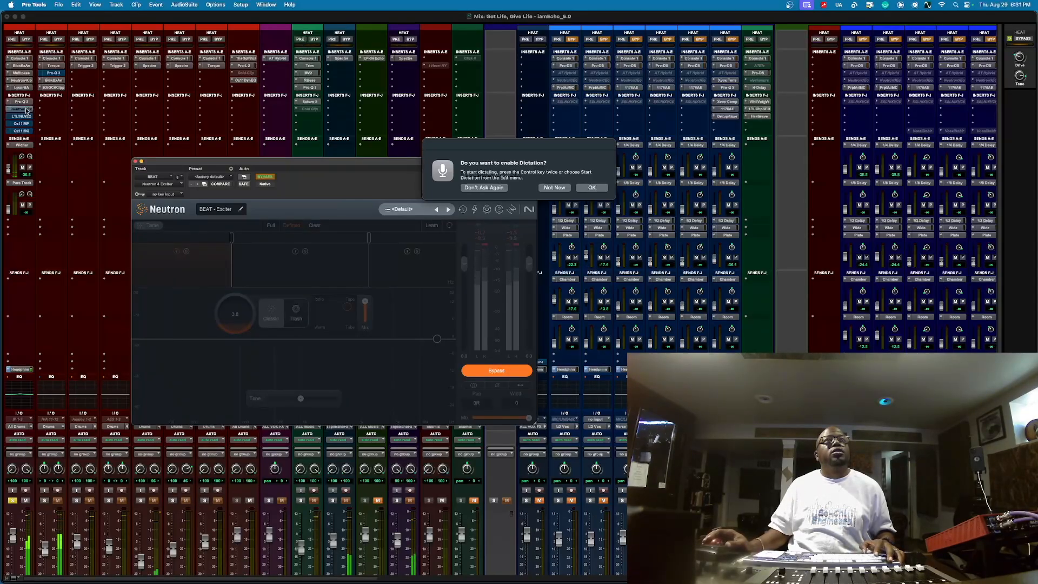
left_click(26, 111, "super")
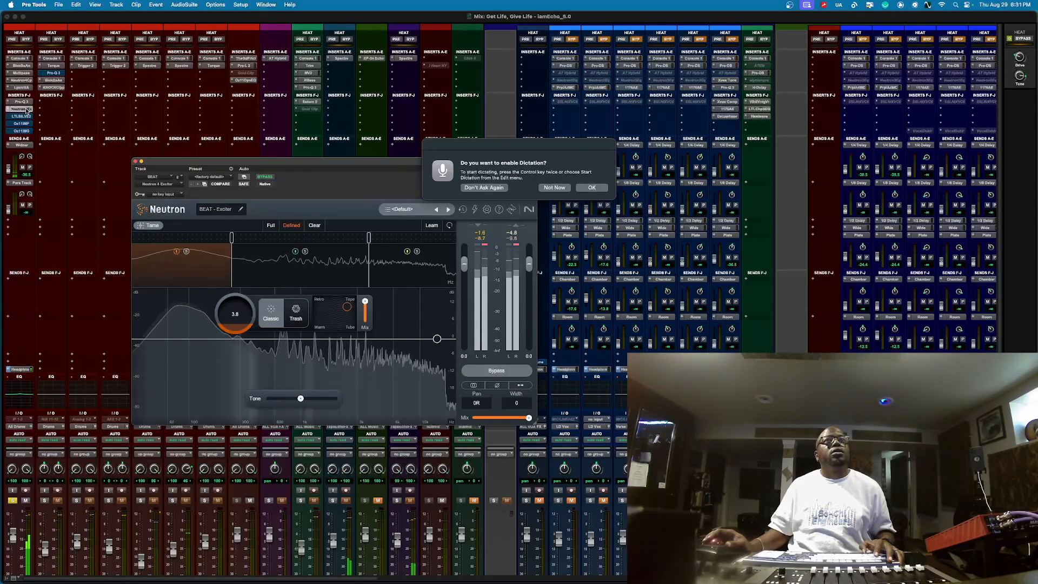
left_click(26, 111, "super")
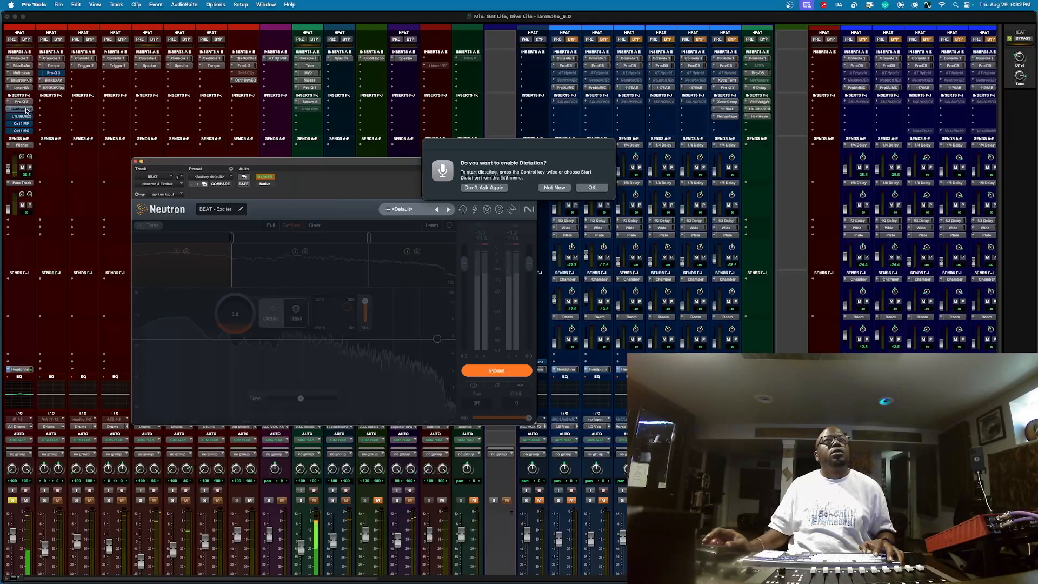
left_click(25, 110, "super")
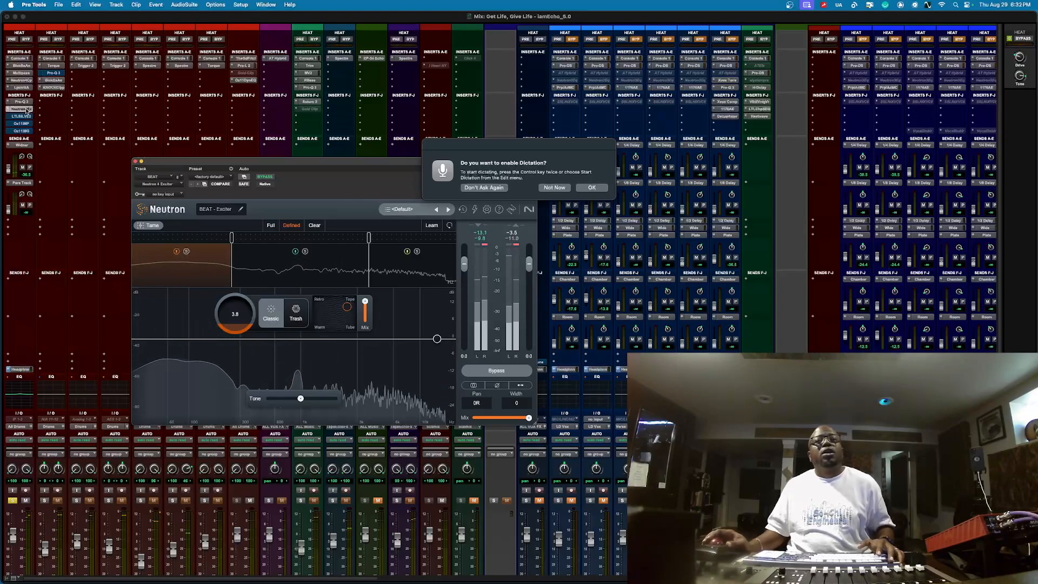
key("space")
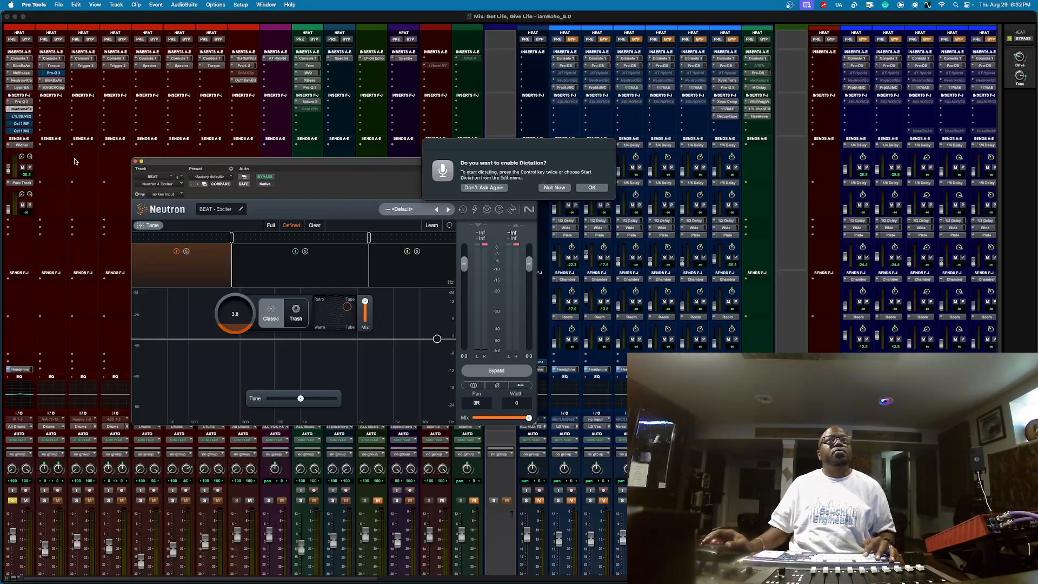
Examine the drive and saturation character settings of the Neutron Exciter's middle and high bands.
left_click(298, 226)
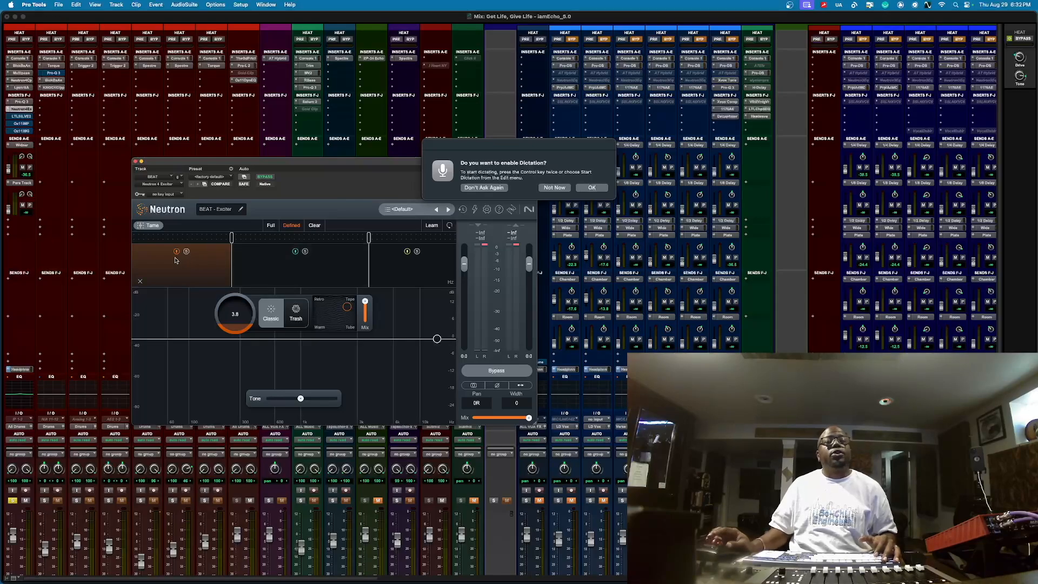
left_click(272, 265)
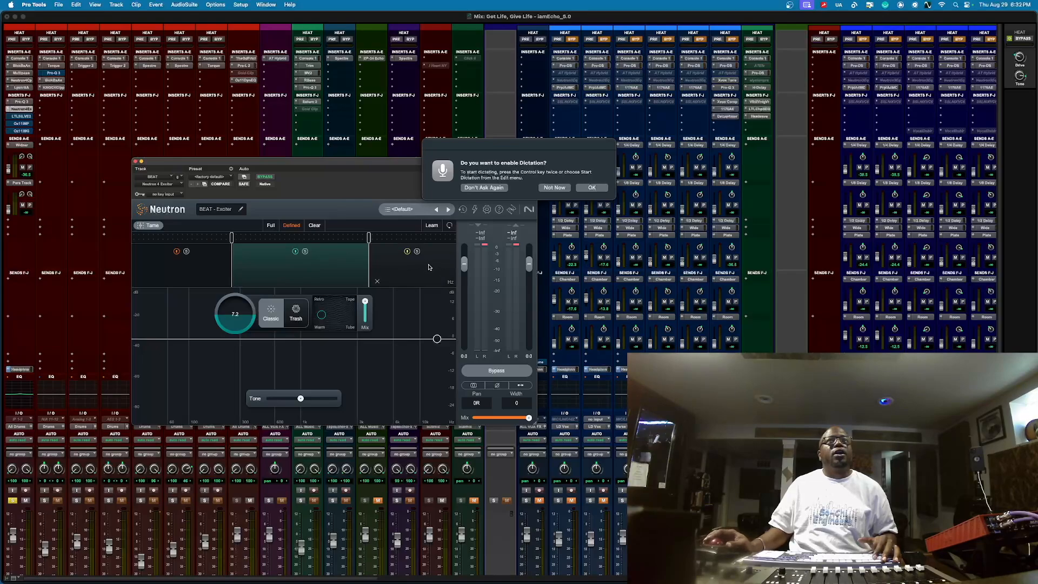
left_click(429, 267)
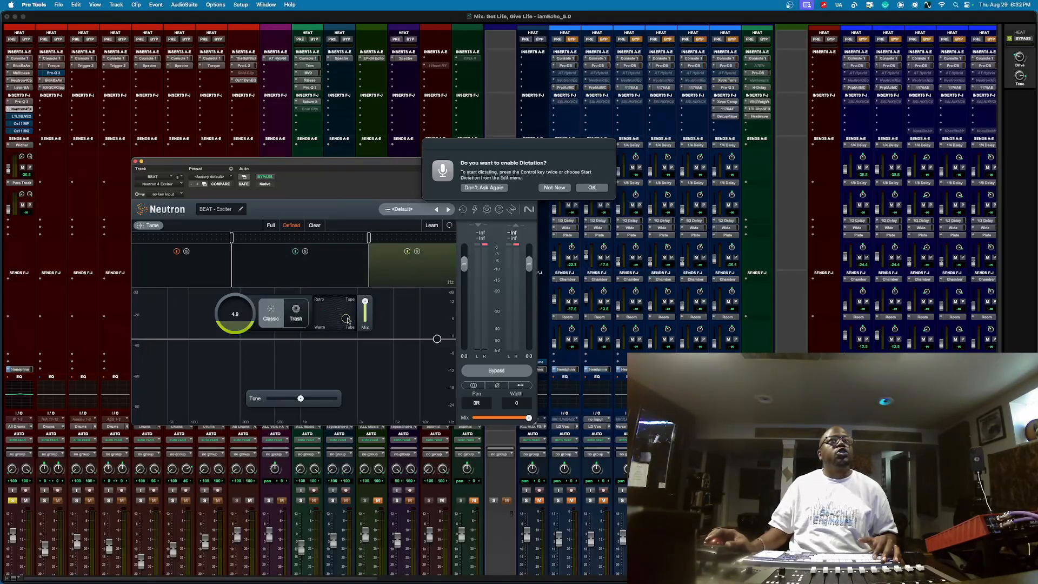
Open the BEAT track's LTL Silver Bullet mk2 out of bypass and view its preset options without changing the preset.
left_click(22, 116)
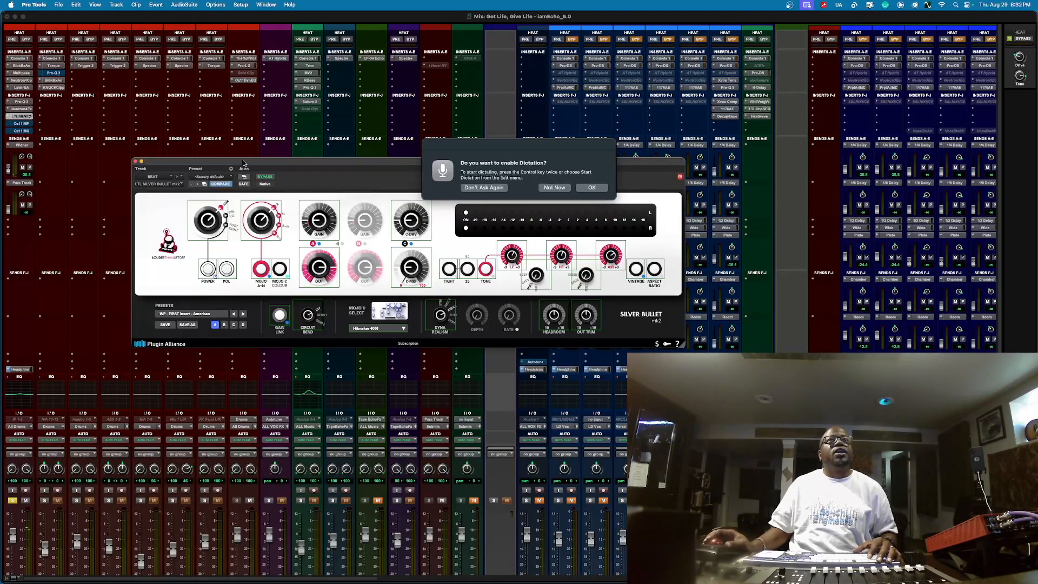
left_click_drag(243, 163, 227, 285)
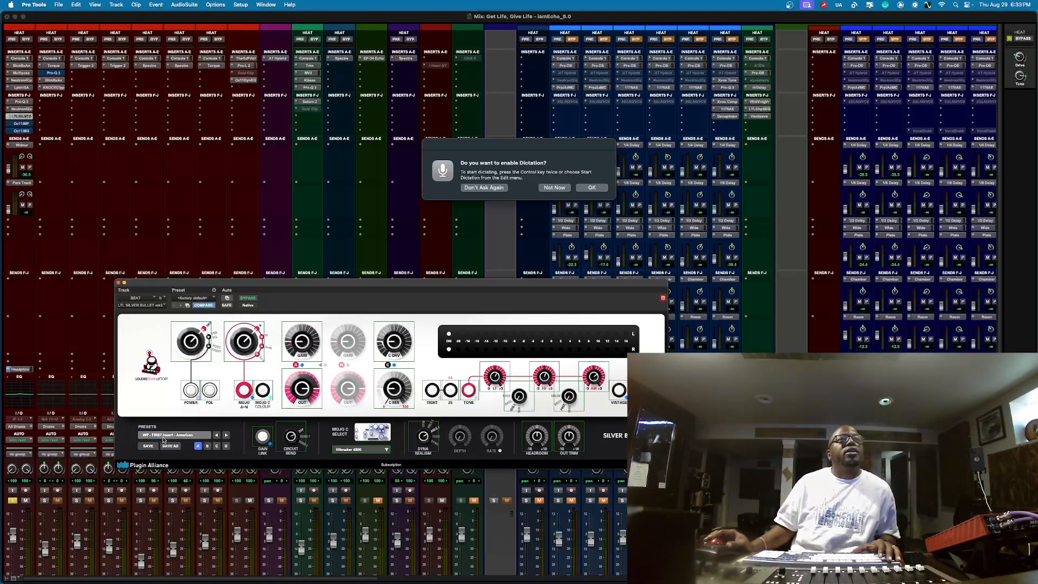
left_click(192, 436)
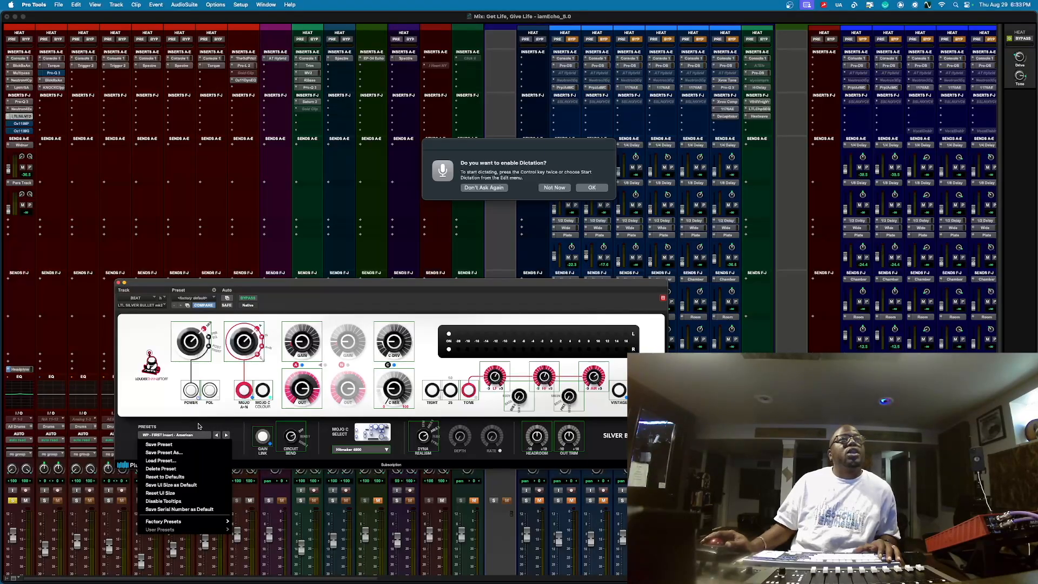
left_click(199, 425)
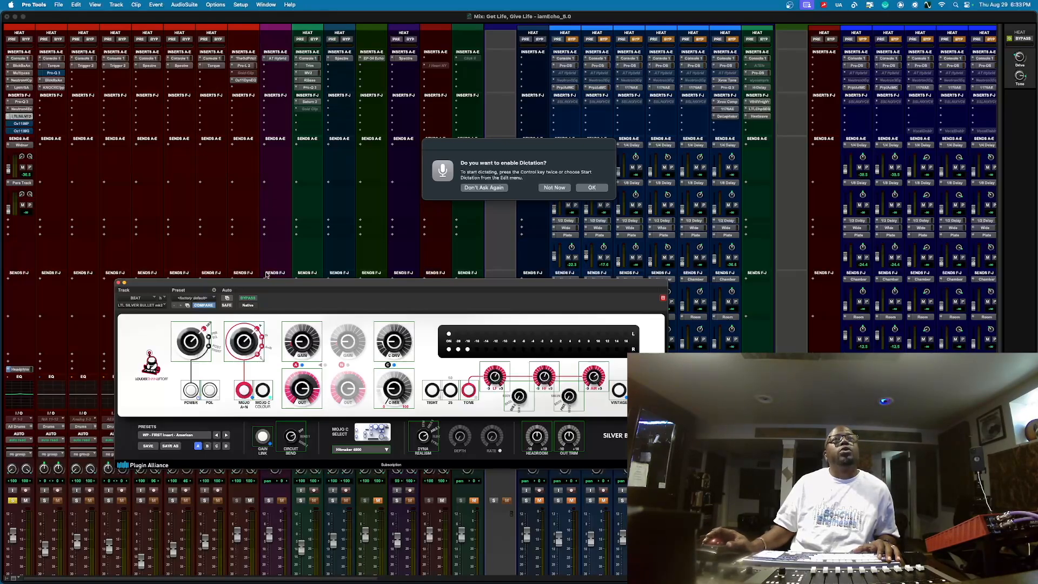
Play the mix and toggle bypass on the BEAT track's Silver Bullet mk2 to compare its effect, leaving it active.
key("space")
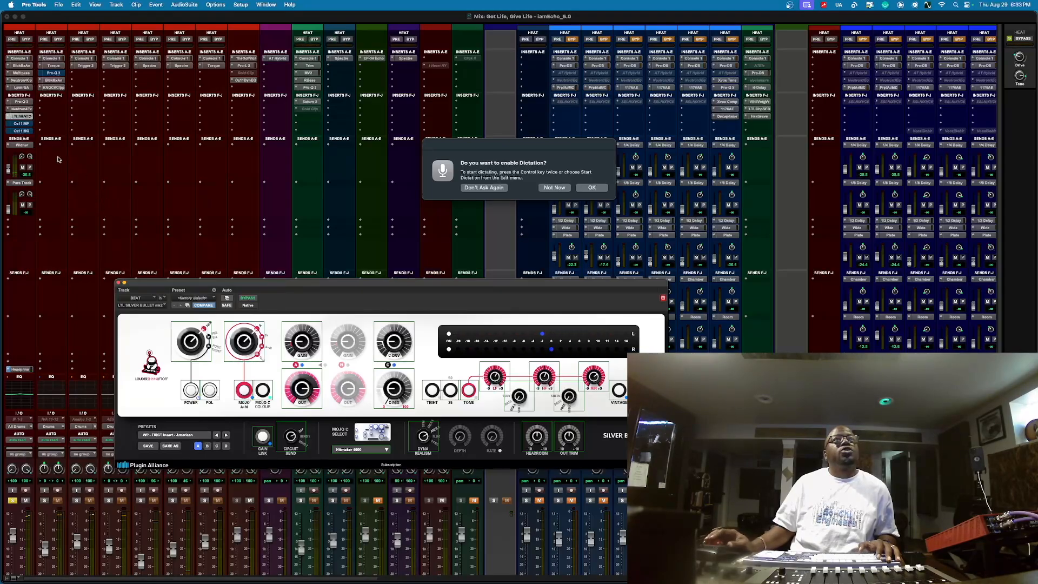
left_click(22, 117, "super")
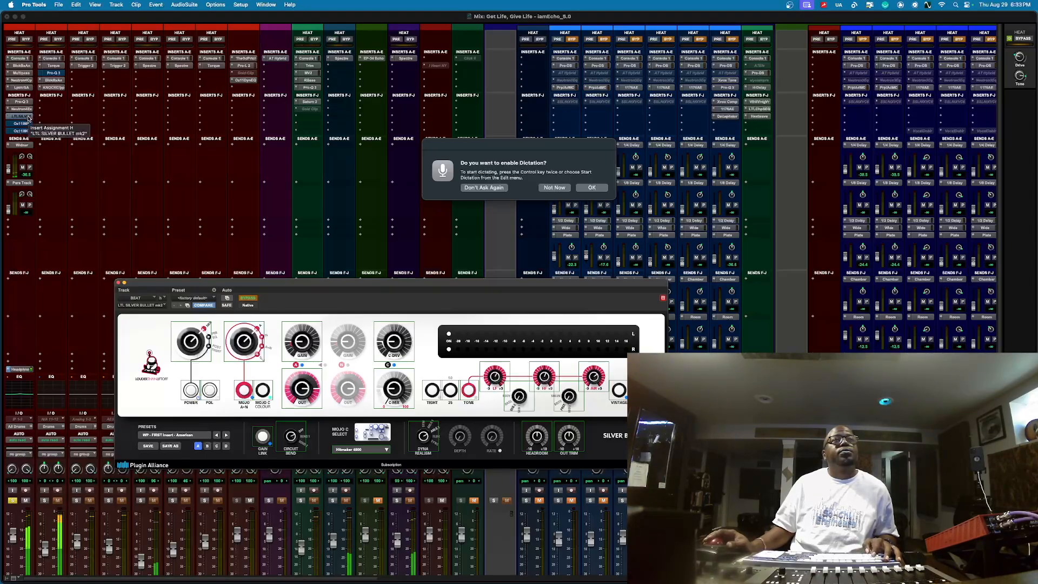
left_click(28, 118, "super")
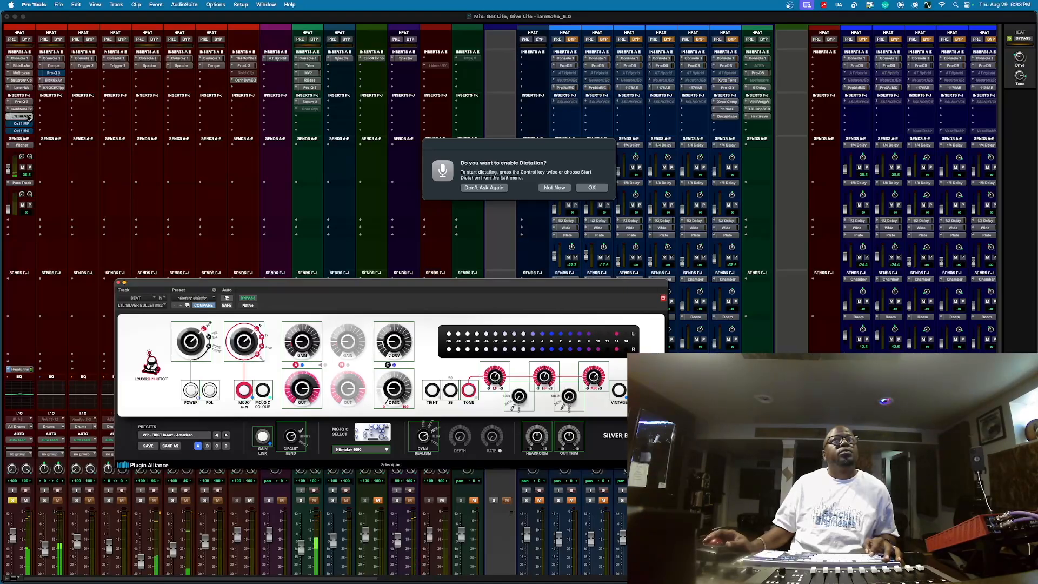
left_click(29, 118, "super")
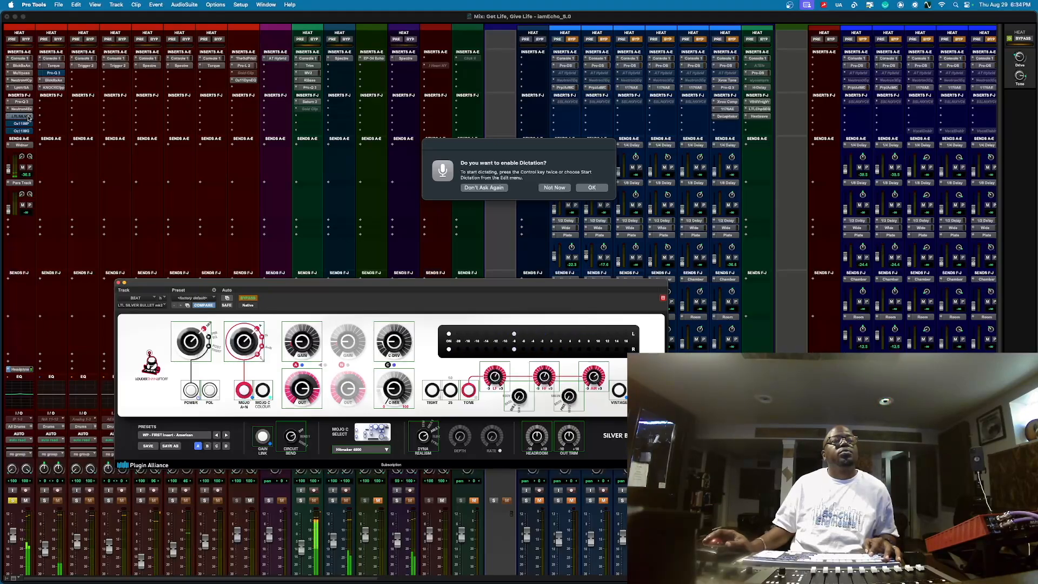
left_click(28, 118, "super")
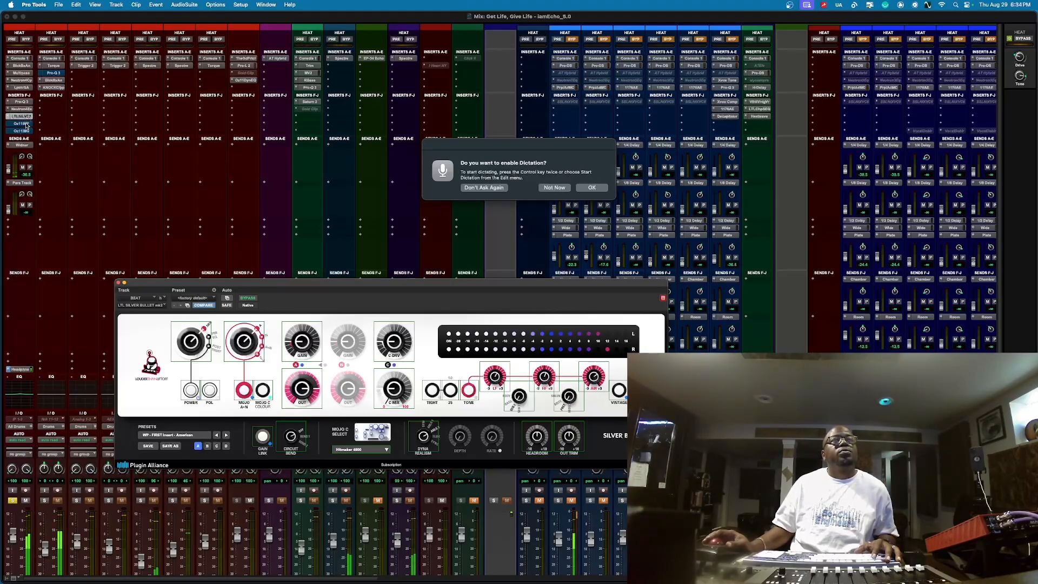
Open the BEAT track's Ozone 11 Impact, dismiss the Dictation prompt and take the plug-in out of bypass.
left_click(25, 123)
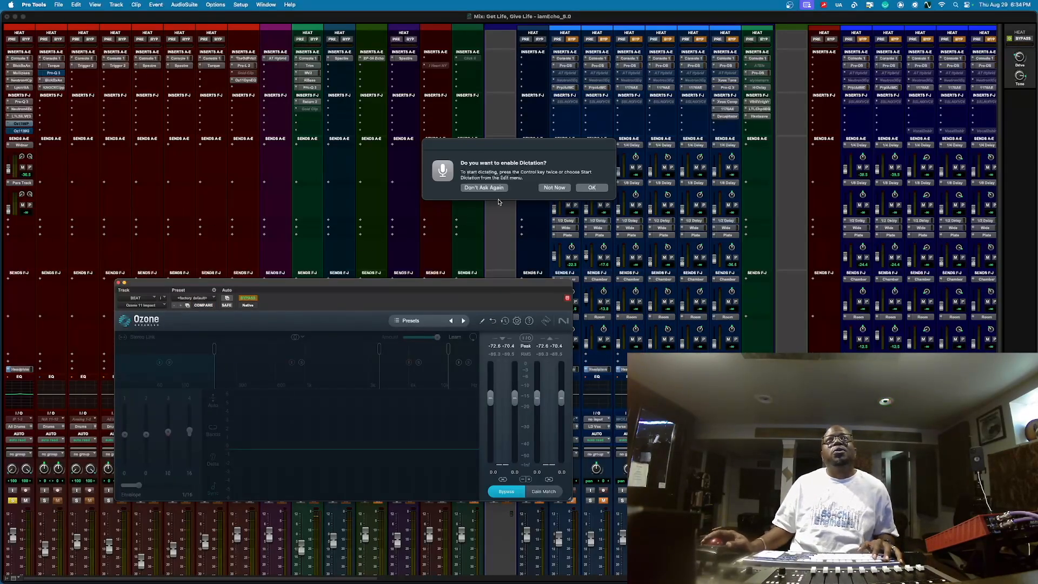
left_click(563, 188)
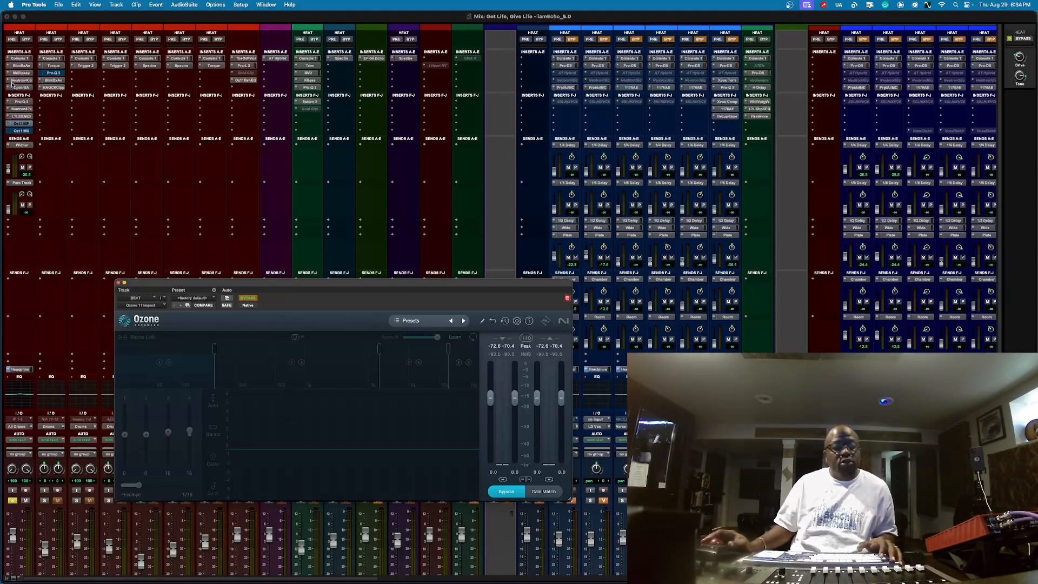
left_click(21, 126)
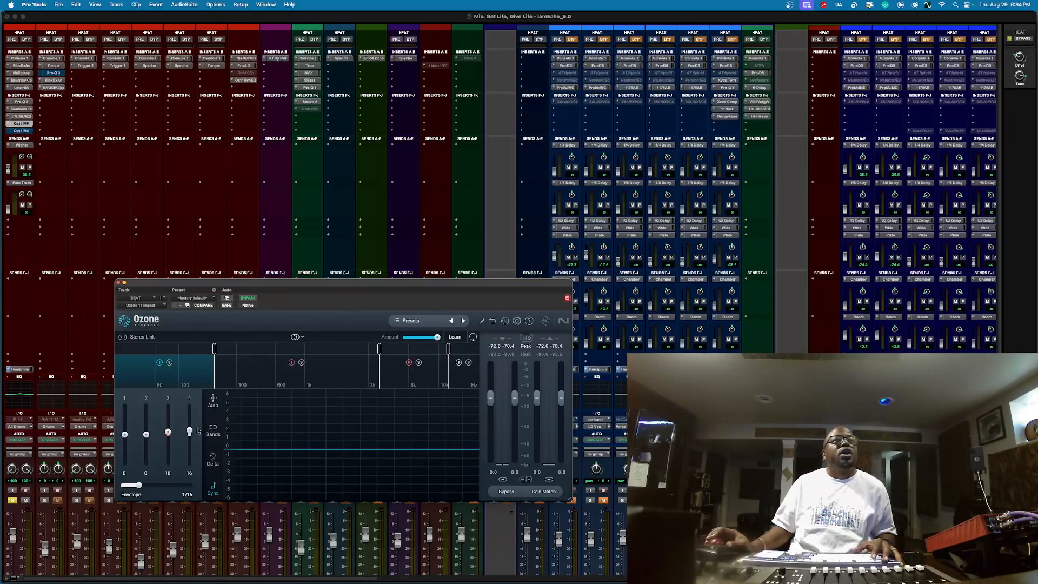
left_click_drag(228, 281, 254, 228)
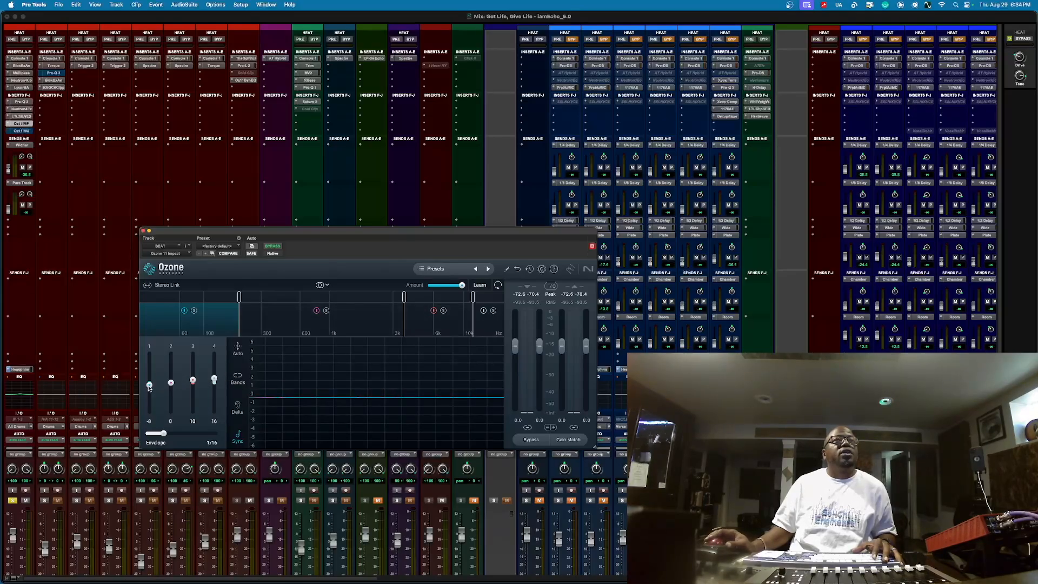
Set Impact's band 1 to -18 and toggle the plug-in's bypass during playback to compare its effect.
left_click_drag(149, 387, 149, 390)
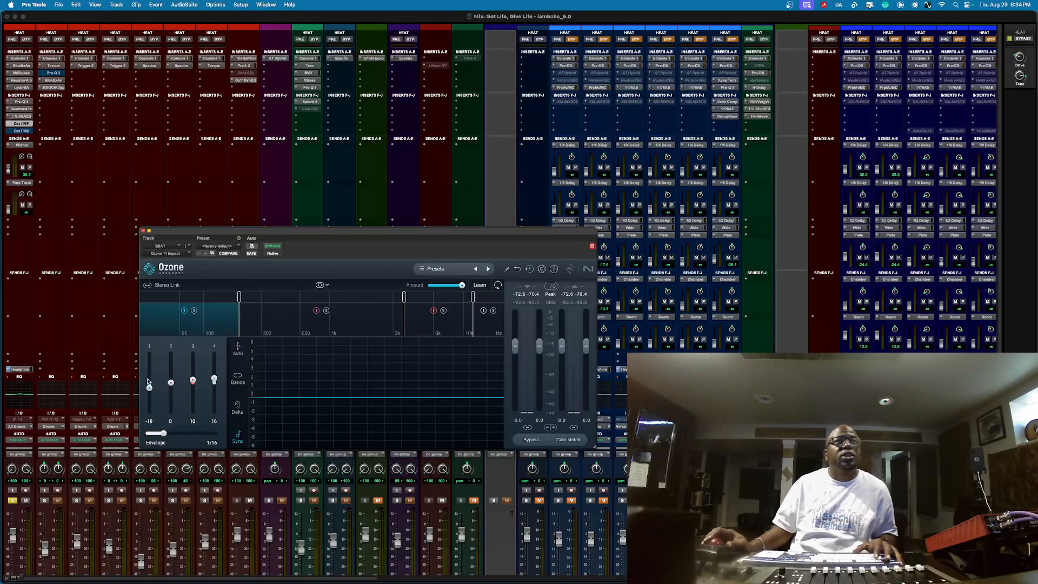
left_click(24, 124, "super")
key("space")
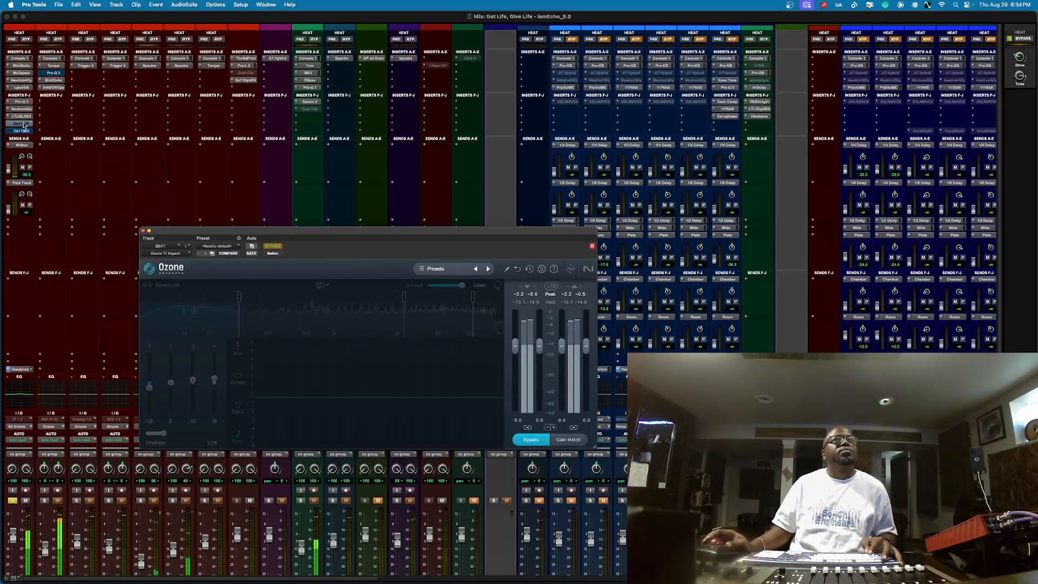
left_click(24, 124, "super")
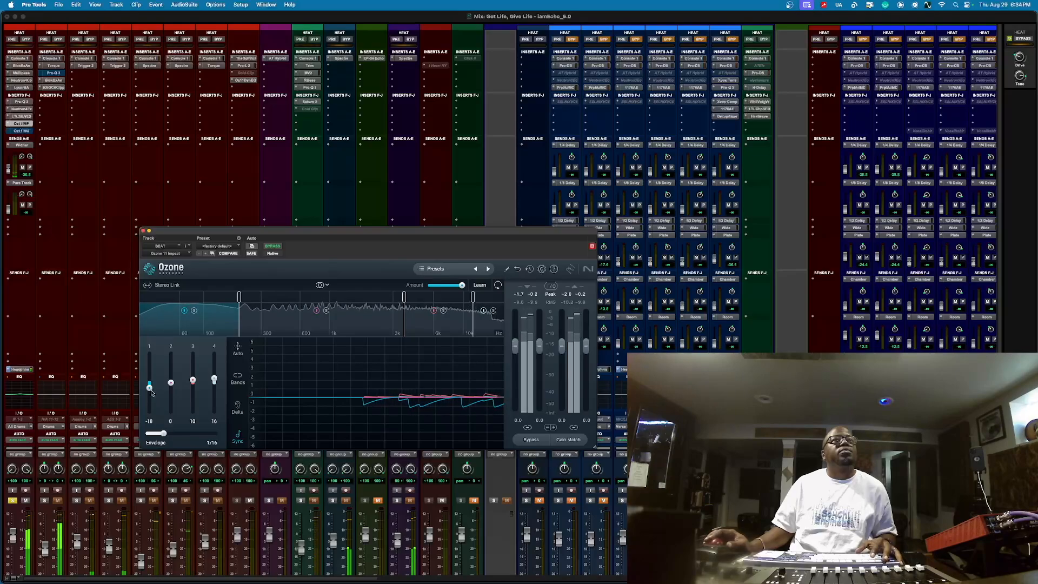
Try stronger compression on Ozone Impact's band 1 during playback and settle the band at -33.
left_click_drag(150, 389, 149, 388)
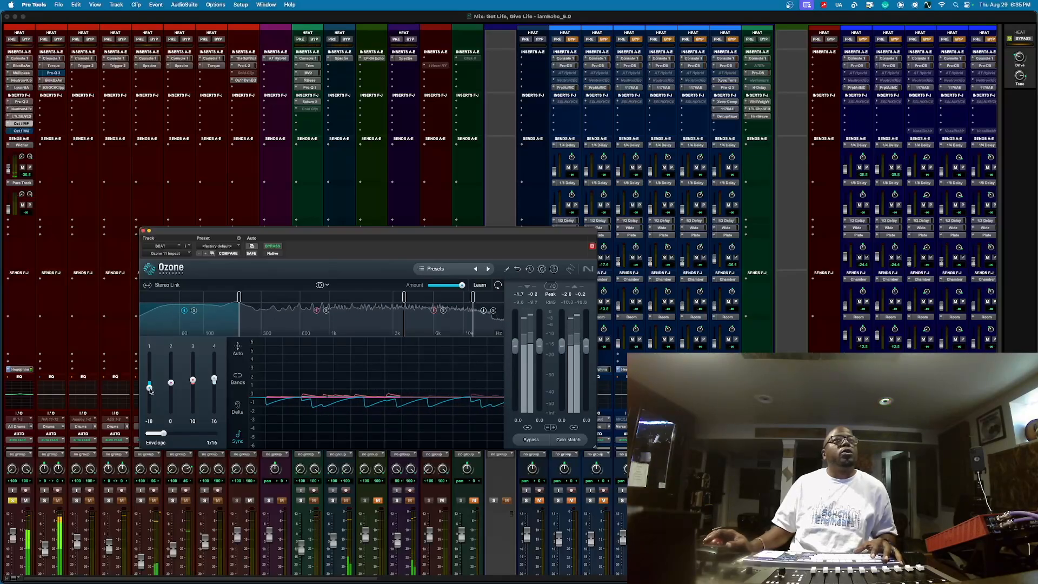
left_click_drag(149, 388, 151, 405)
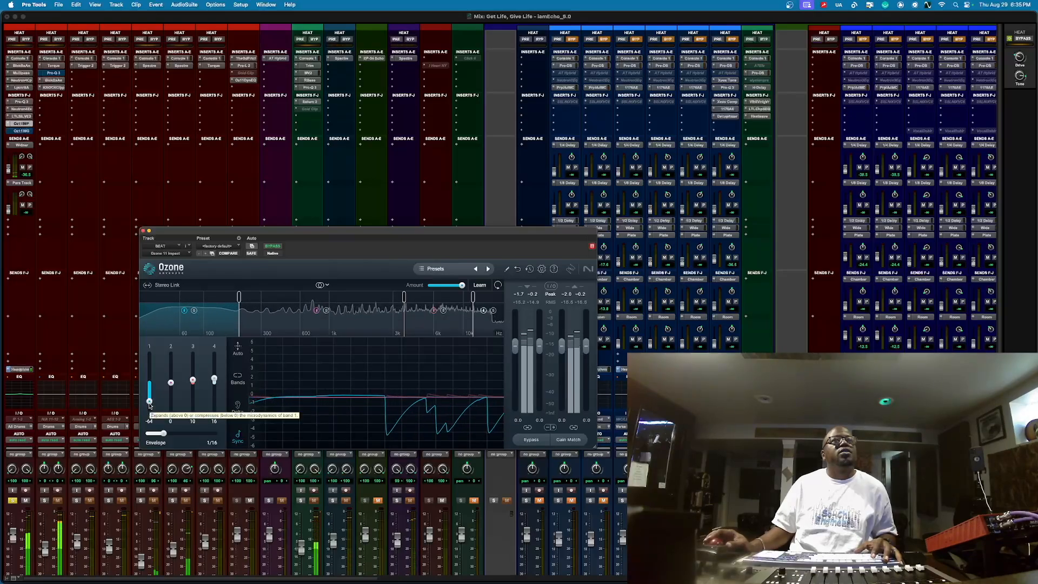
left_click_drag(150, 405, 150, 406)
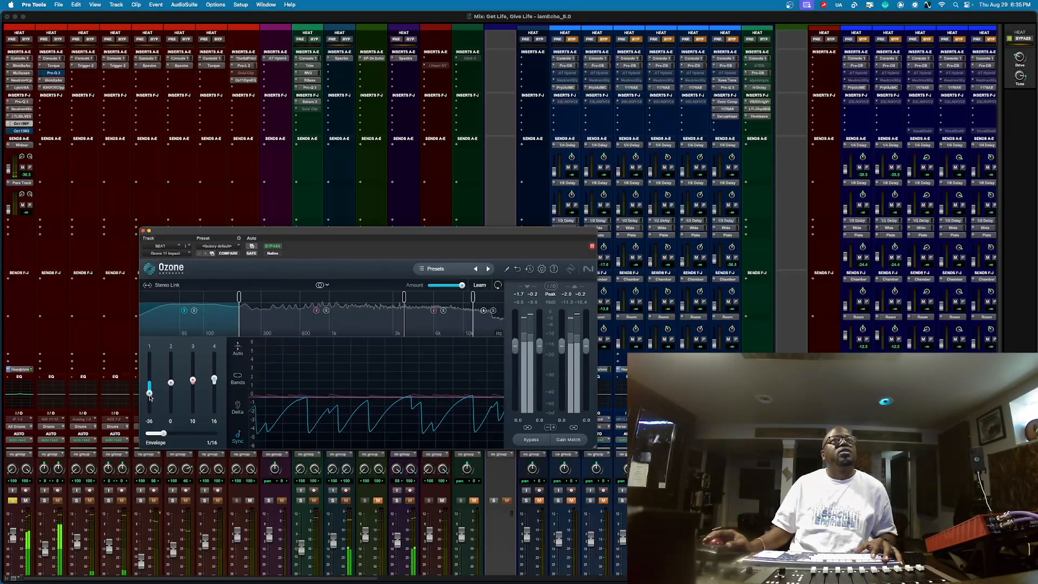
left_click_drag(149, 405, 151, 398)
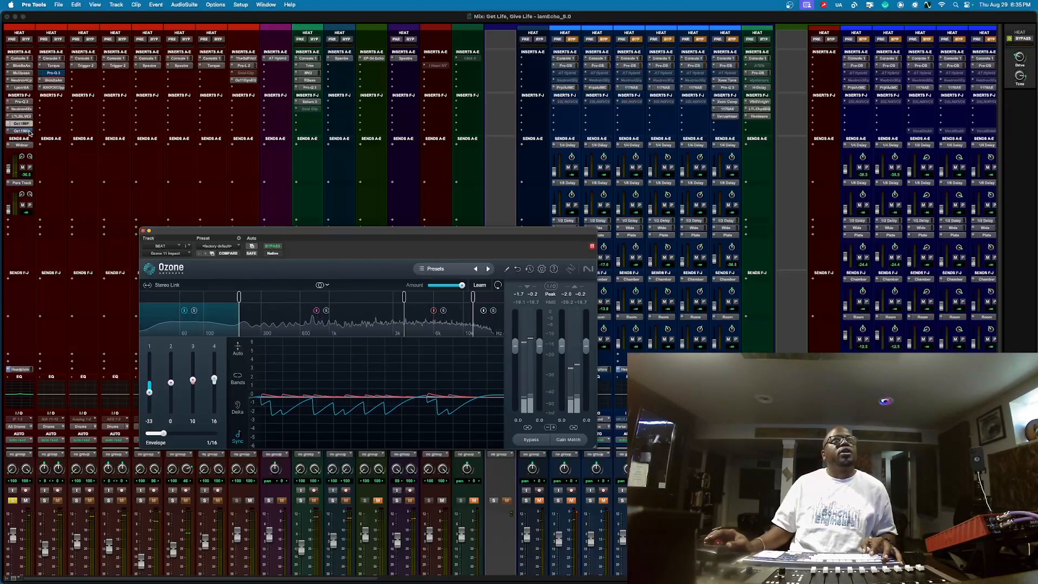
Activate the BEAT track's Ozone 11 Imager and switch between it and Ozone Impact to examine their band settings.
left_click(21, 131)
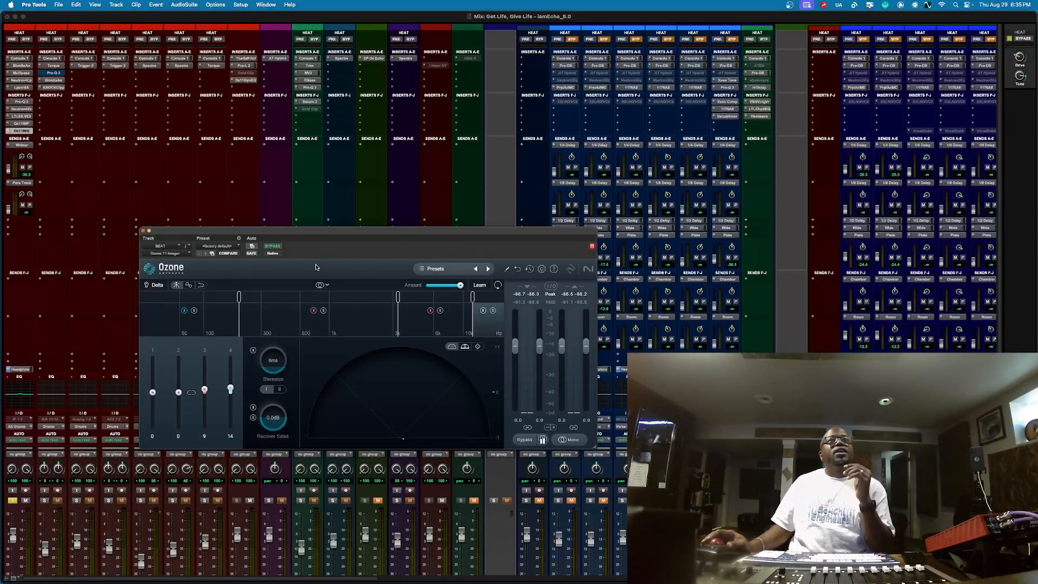
left_click(24, 124)
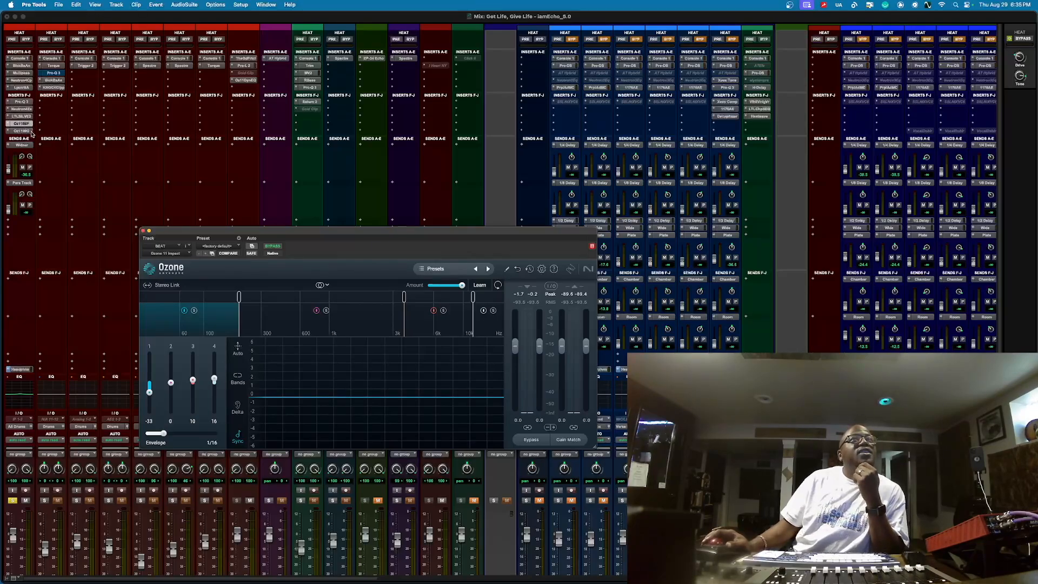
left_click(29, 131)
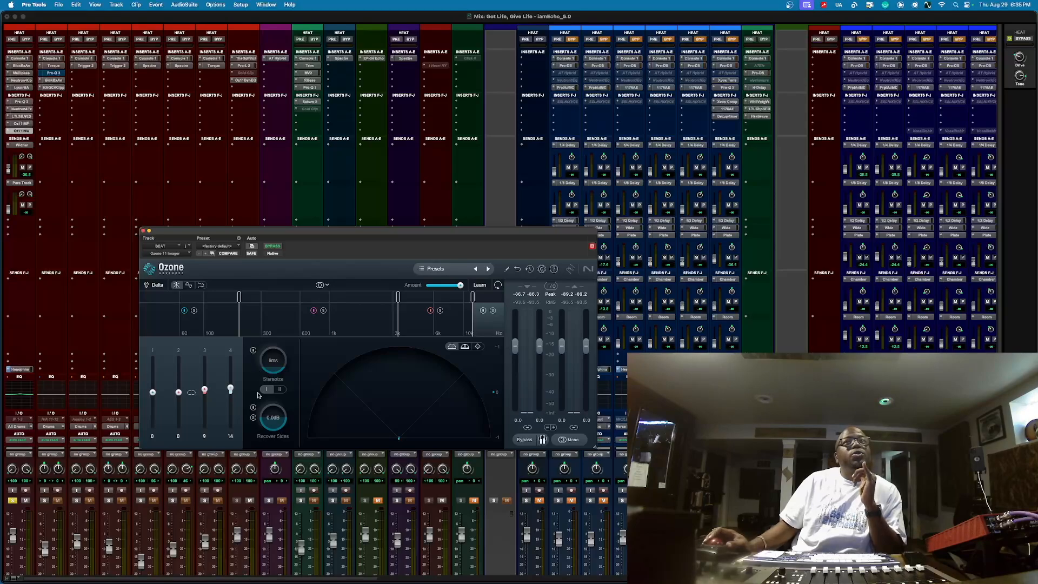
left_click(17, 123)
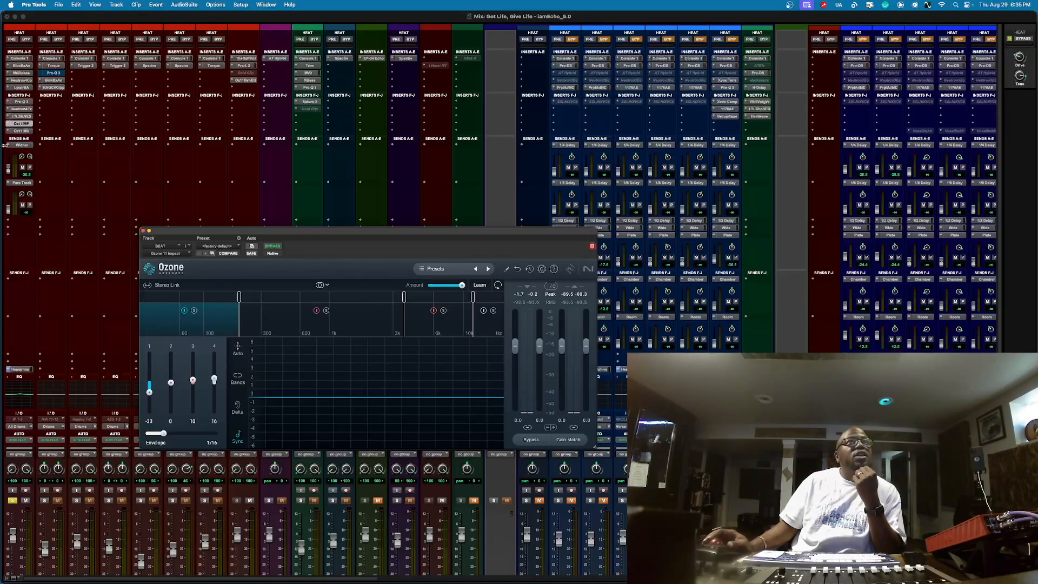
Open the BEAT track's Ozone 11 Imager and toggle its bypass during playback to compare the stereo width.
left_click(24, 130)
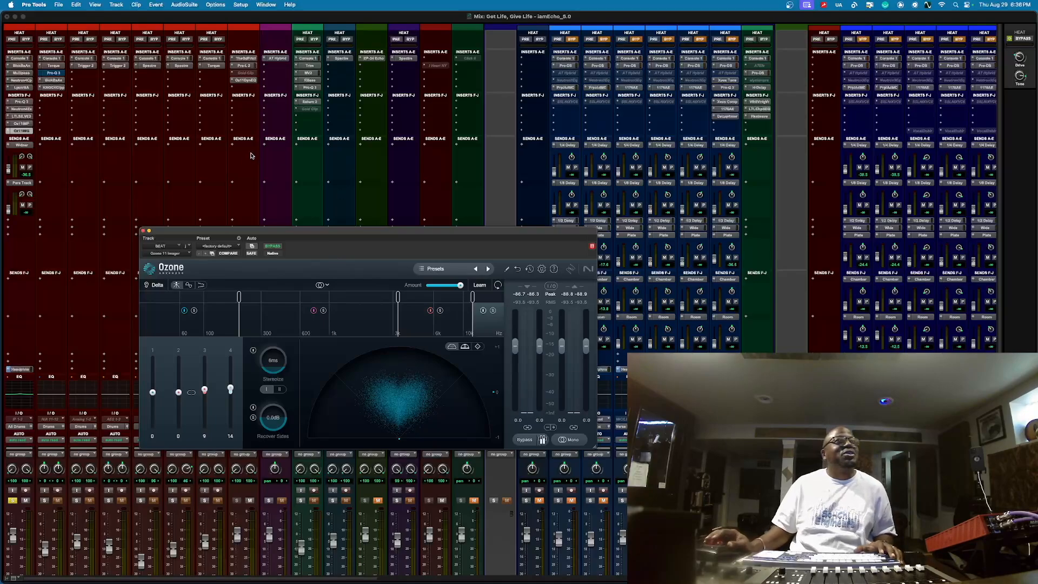
key("space")
left_click(20, 130, "super")
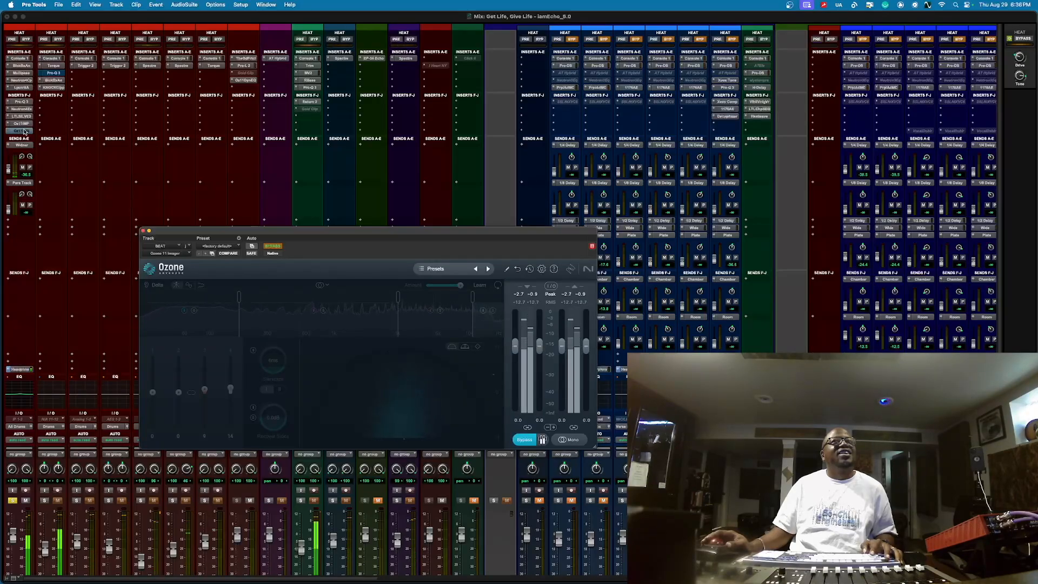
left_click(24, 131, "super")
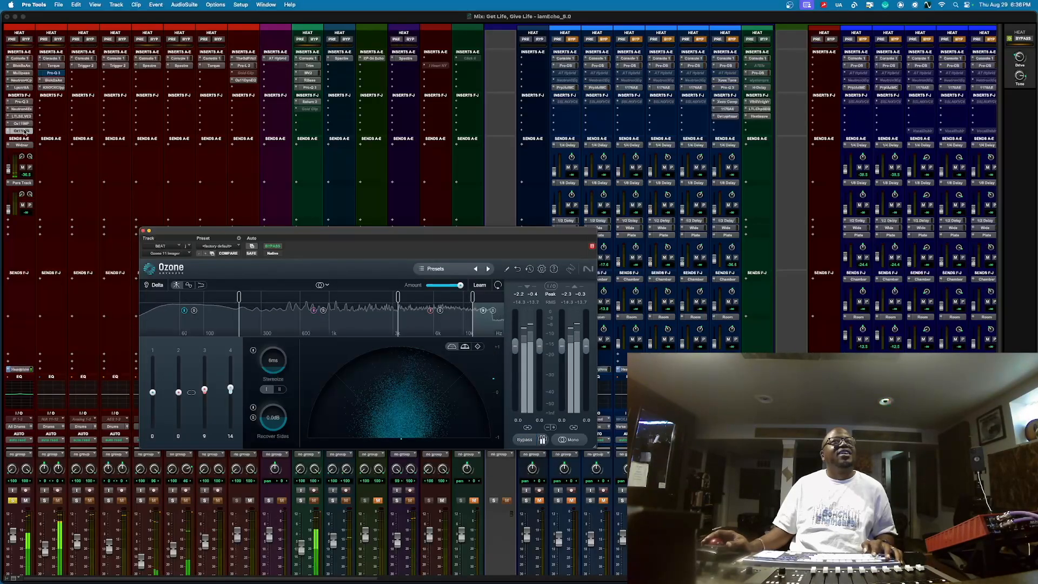
left_click(24, 131, "super")
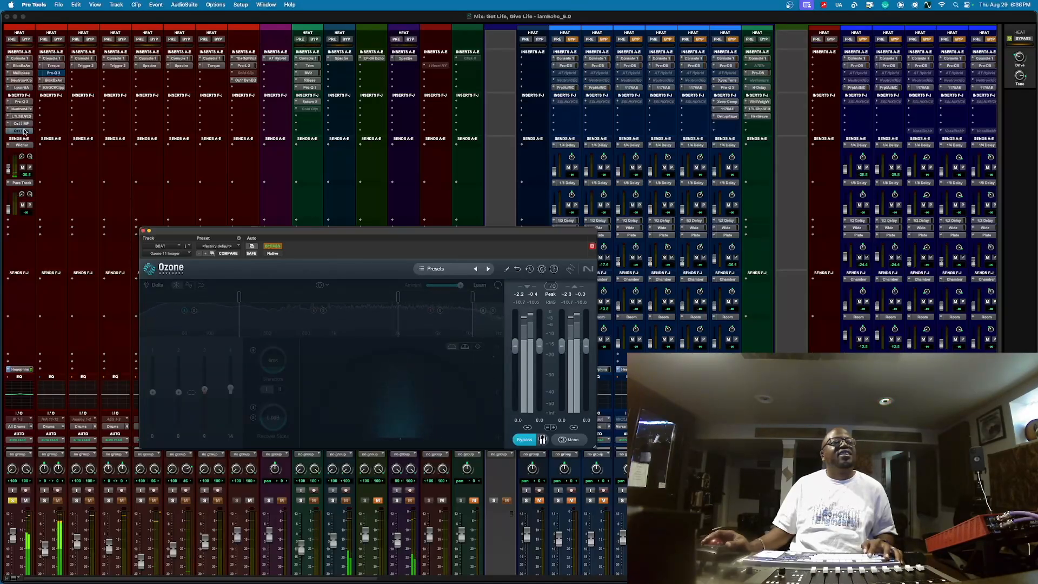
left_click(24, 132, "super")
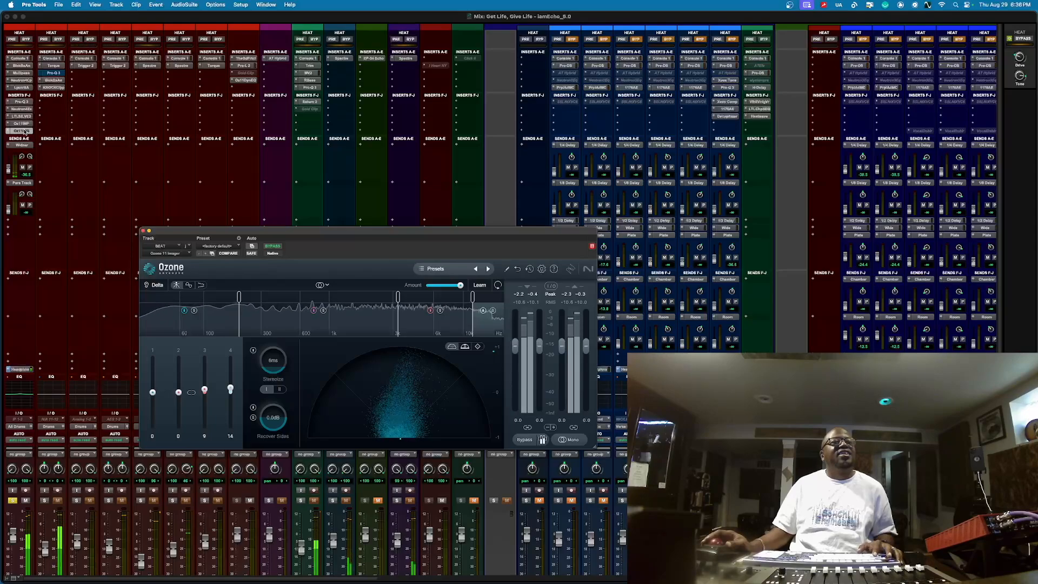
key("space")
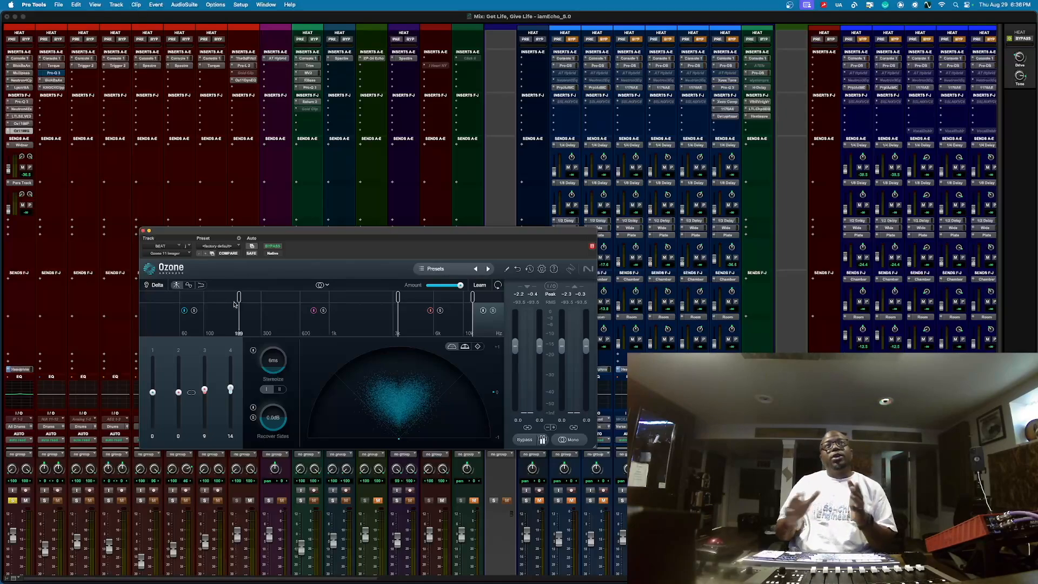
Replace the missing plug-in on the DRUM BUS with Schwabe Digital's multichannel Orange Clip, moving the open Imager window out of the way.
left_click_drag(264, 231, 560, 172)
scroll(311, 301, "down", 5)
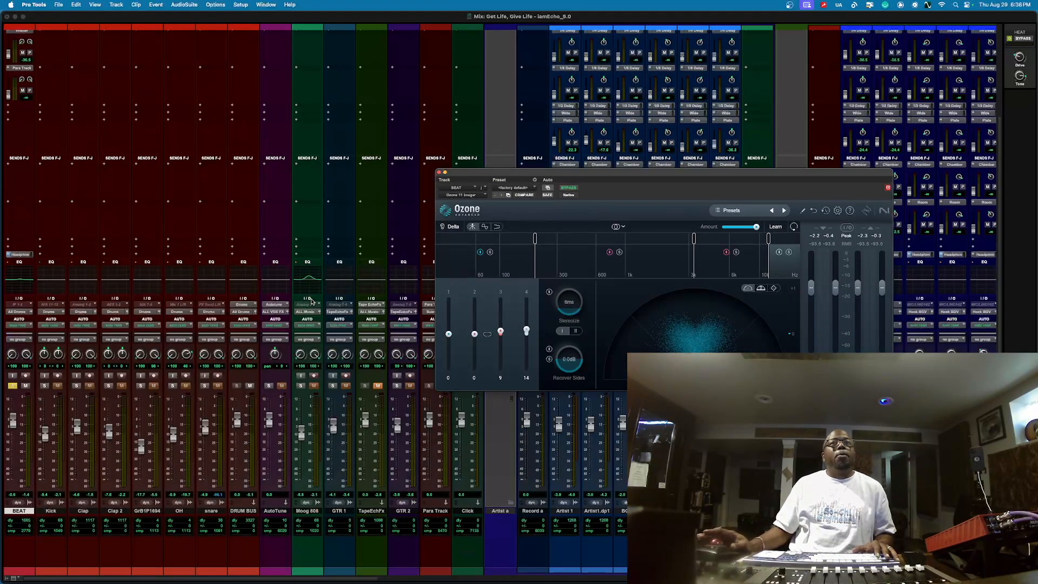
scroll(278, 249, "up", 4)
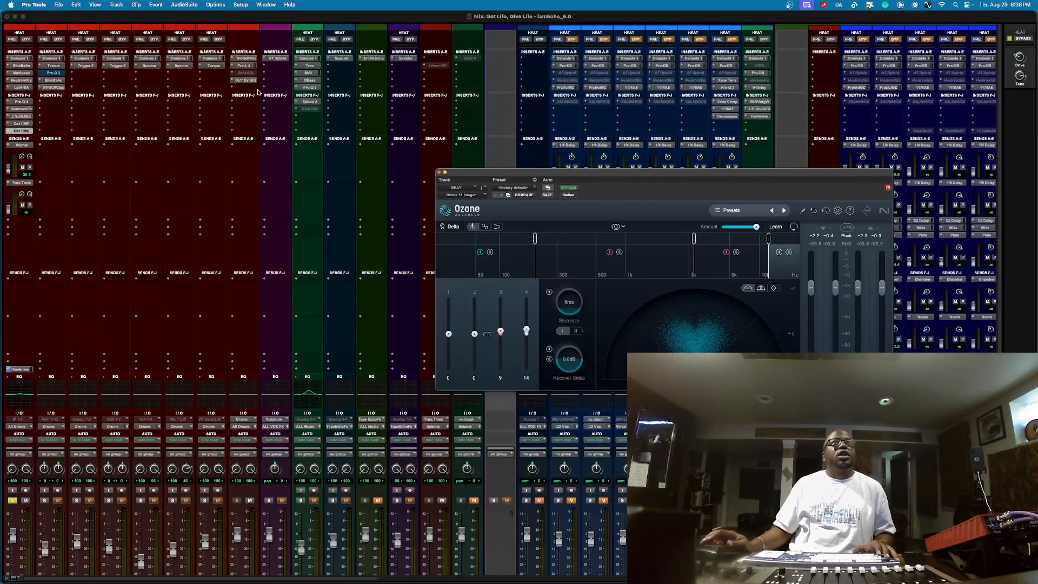
left_click(232, 76)
mouse_move(268, 77)
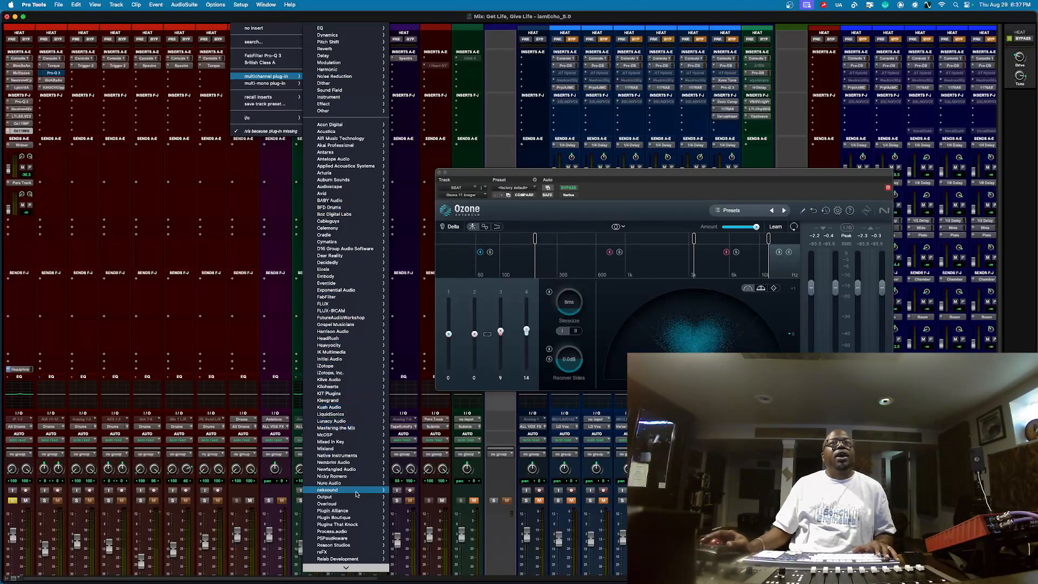
scroll(354, 497, "down", 3)
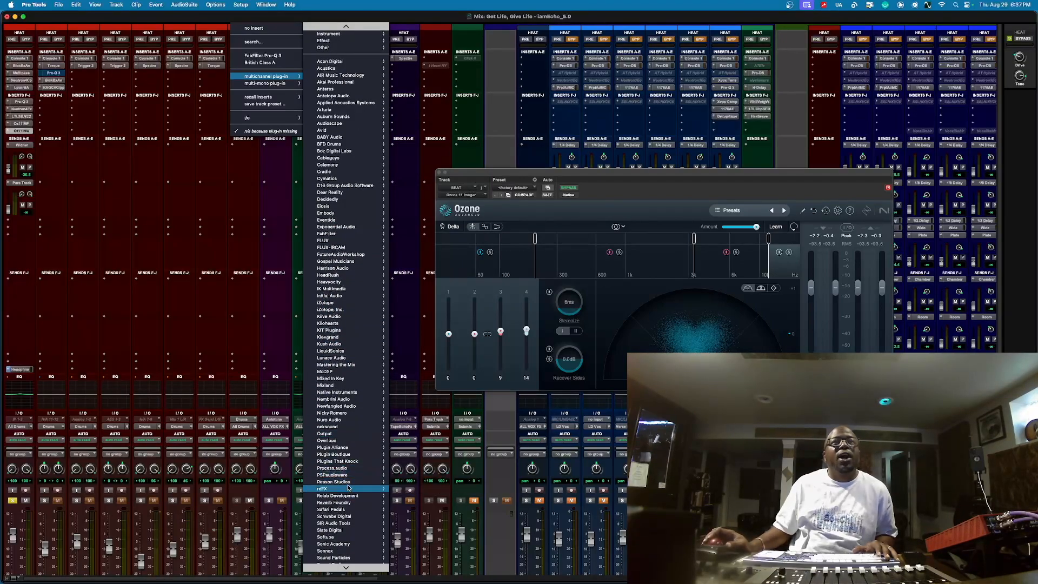
scroll(342, 533, "down", 2)
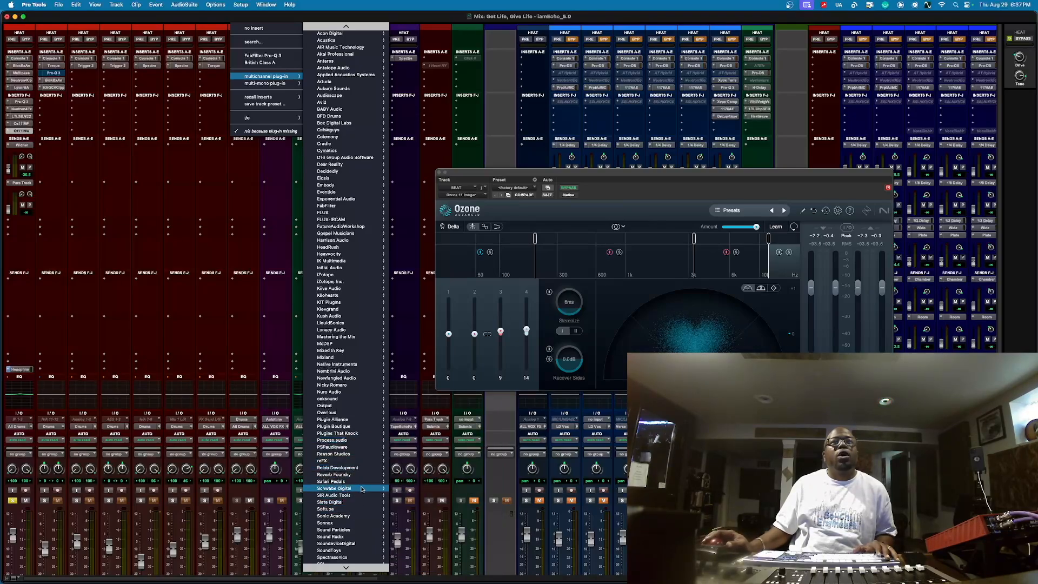
mouse_move(368, 489)
left_click(416, 490)
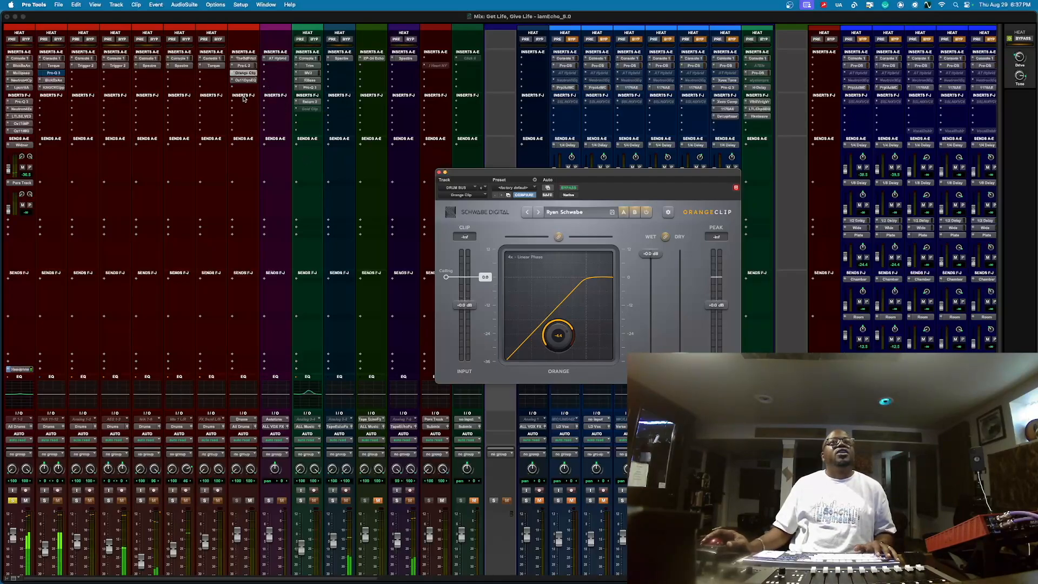
Solo the Kick track alongside BEAT and play the session to check the drum track levels.
scroll(239, 368, "down", 3)
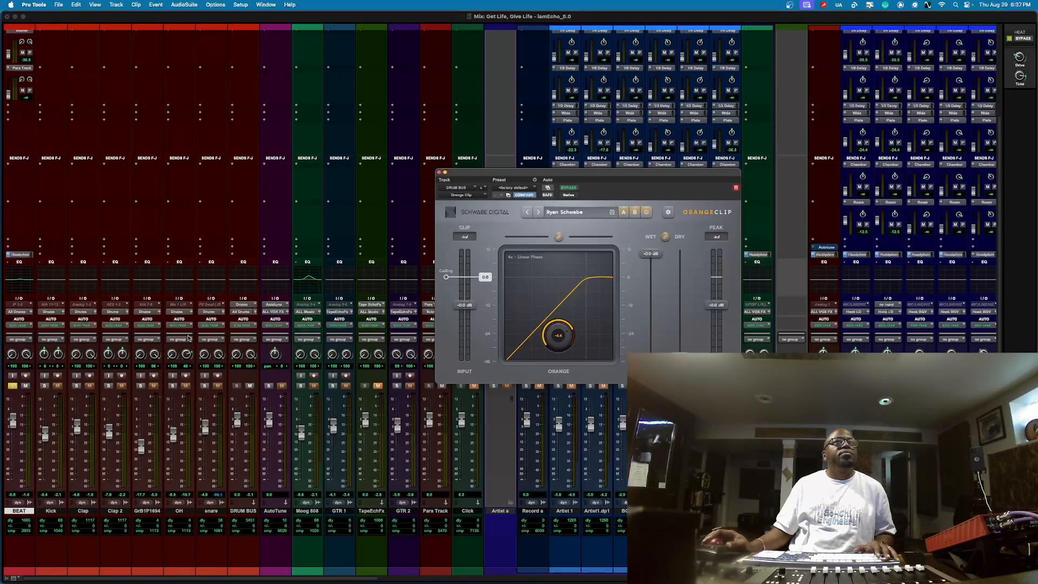
scroll(214, 301, "up", 5)
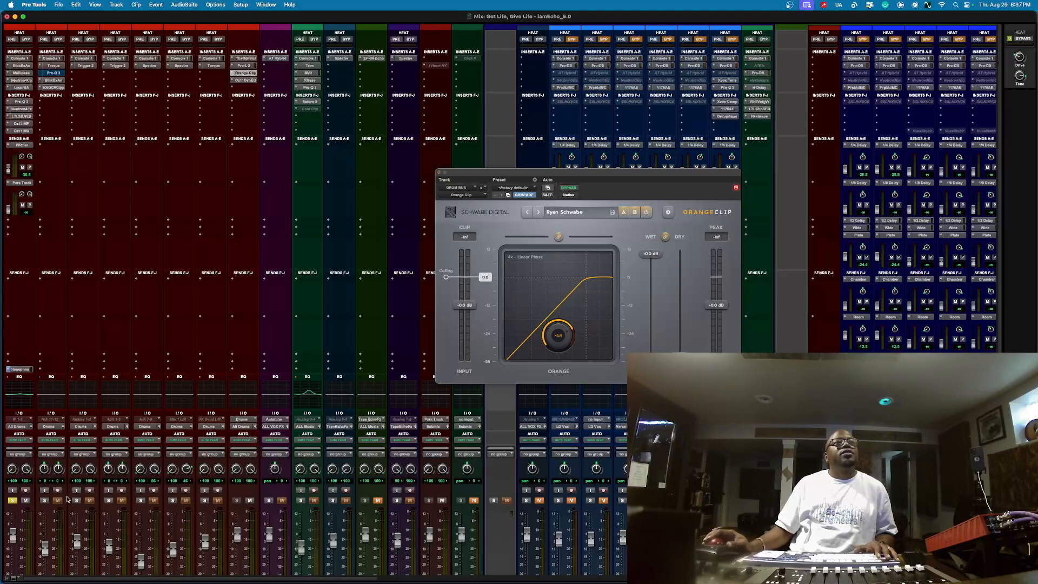
left_click(43, 501)
key("space")
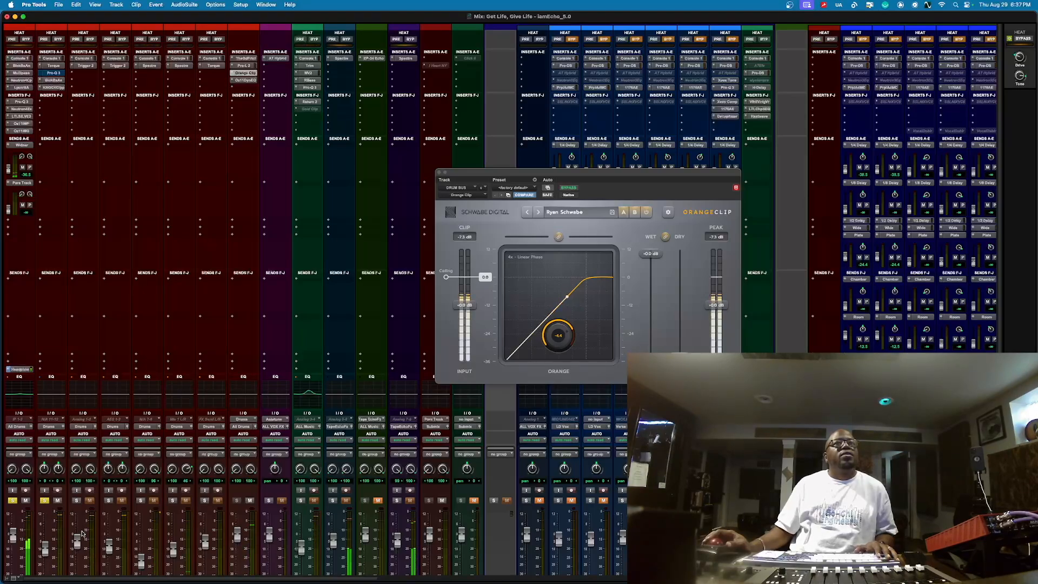
scroll(122, 512, "down", 5)
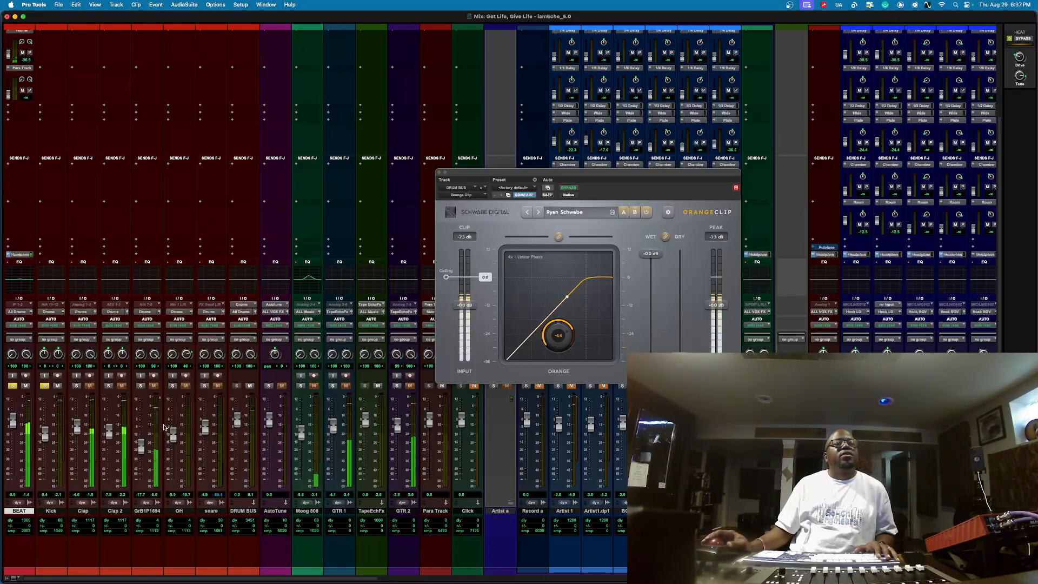
scroll(119, 367, "up", 4)
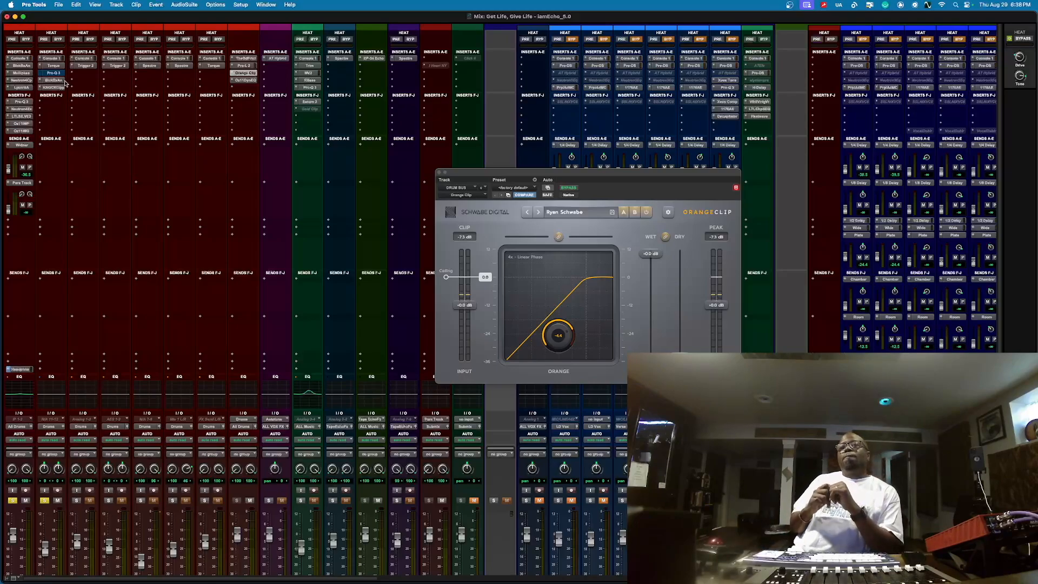
left_click(57, 502)
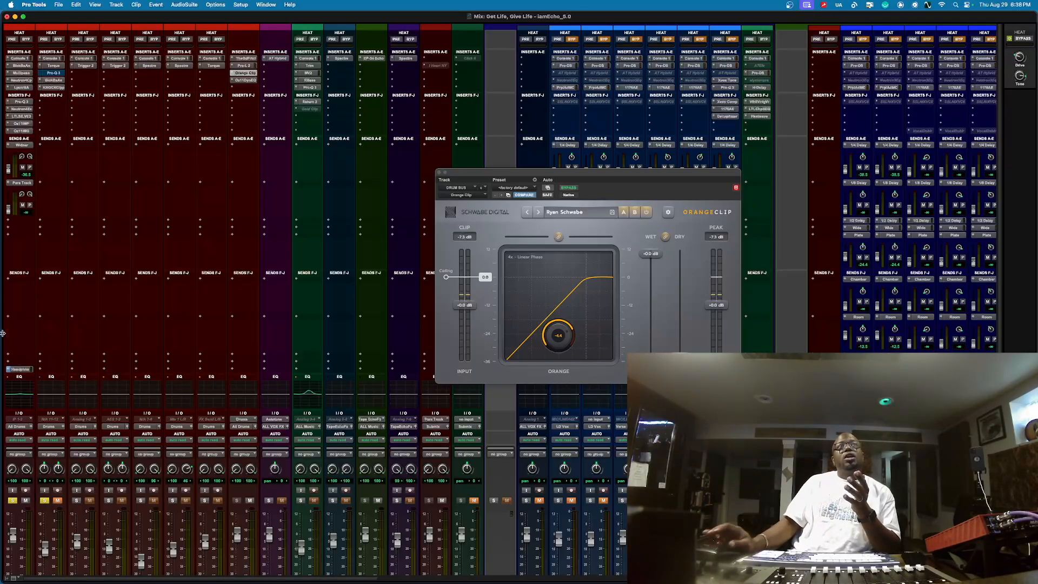
Open the BEAT track's second FabFilter Pro-Q 3 to examine its EQ curve, and close it.
left_click(19, 102)
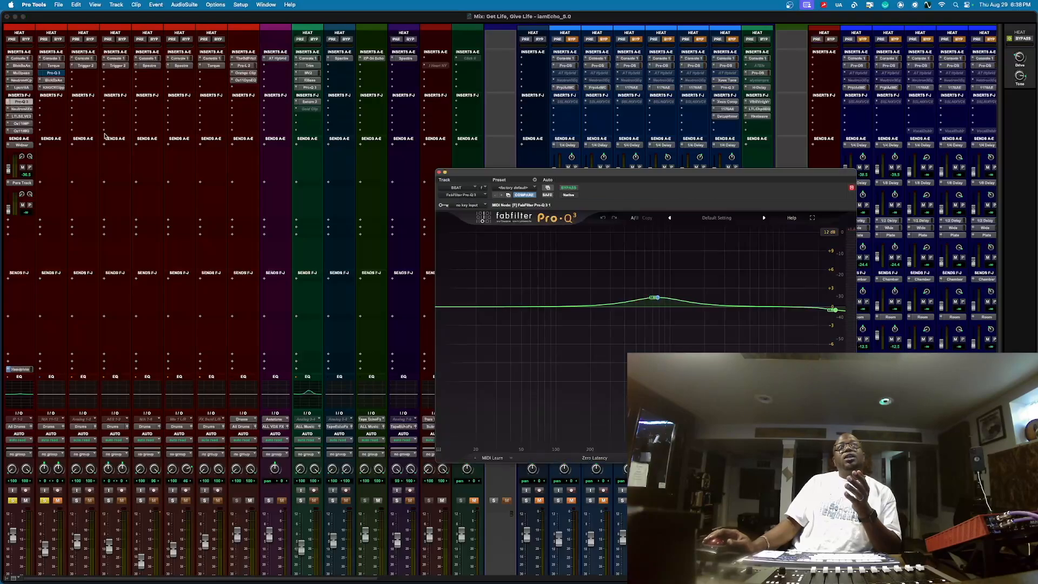
left_click(439, 172)
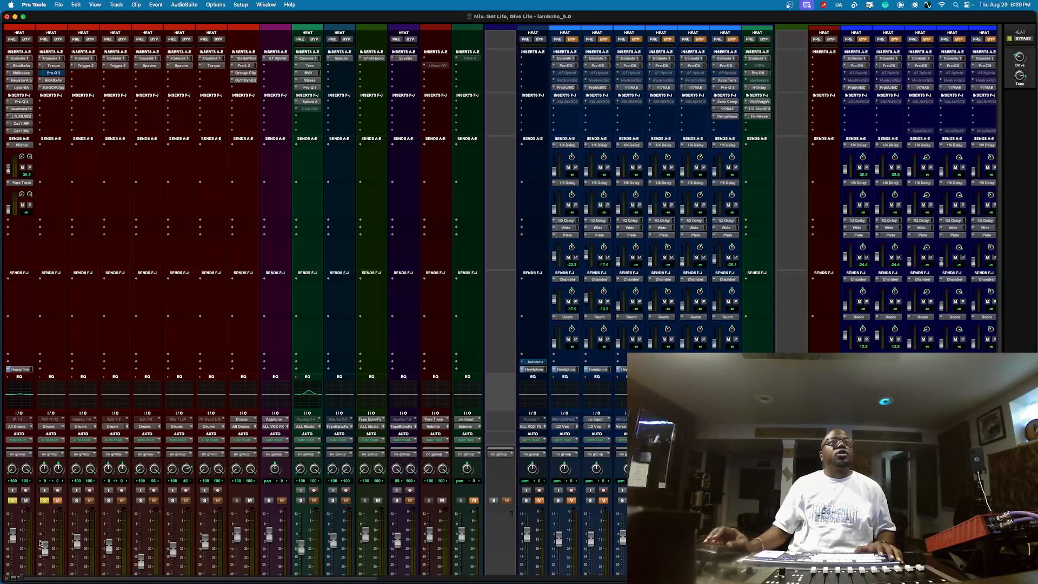
Open the Kick track's Torque, bypass it and the inserts below it, and audition Torque back in the chain during playback.
left_click(58, 500)
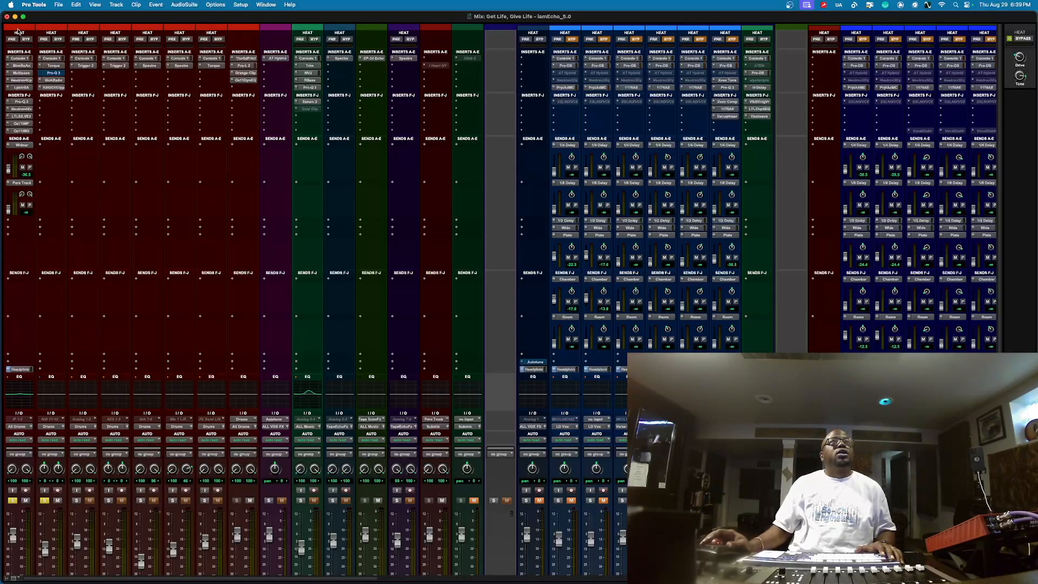
left_click(53, 66)
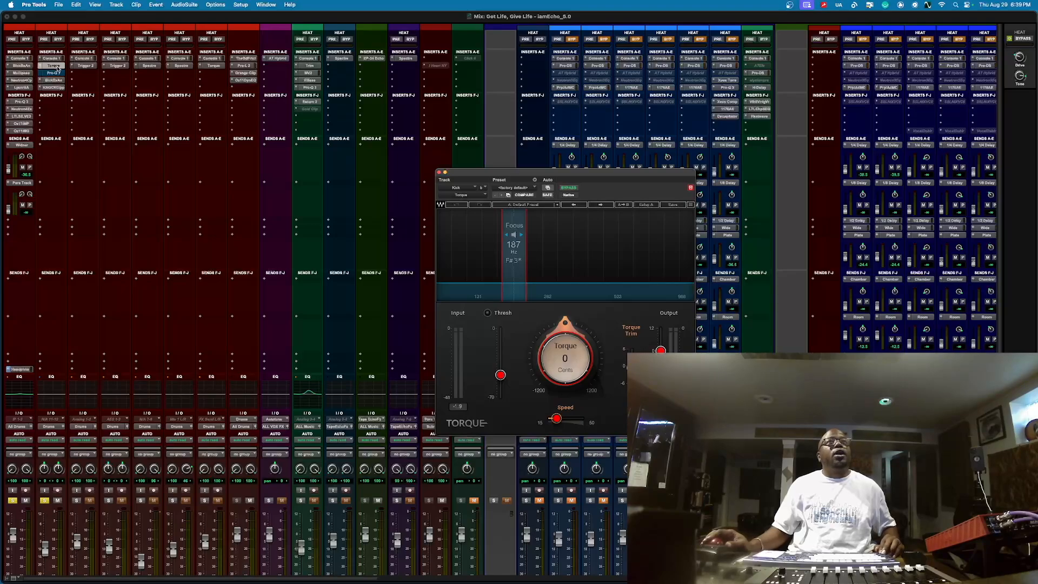
left_click(58, 68, "ctrl+super")
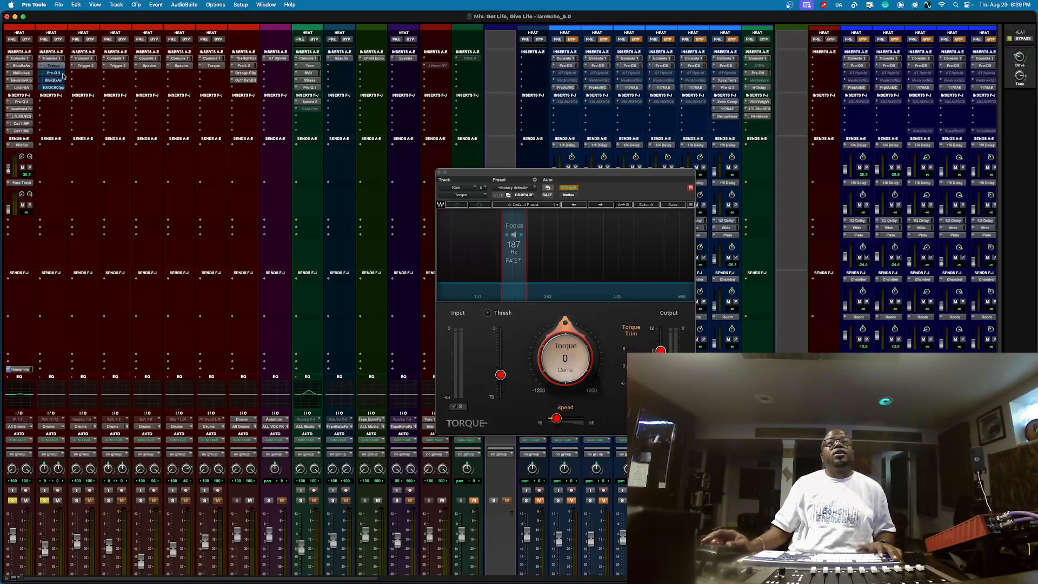
key("space")
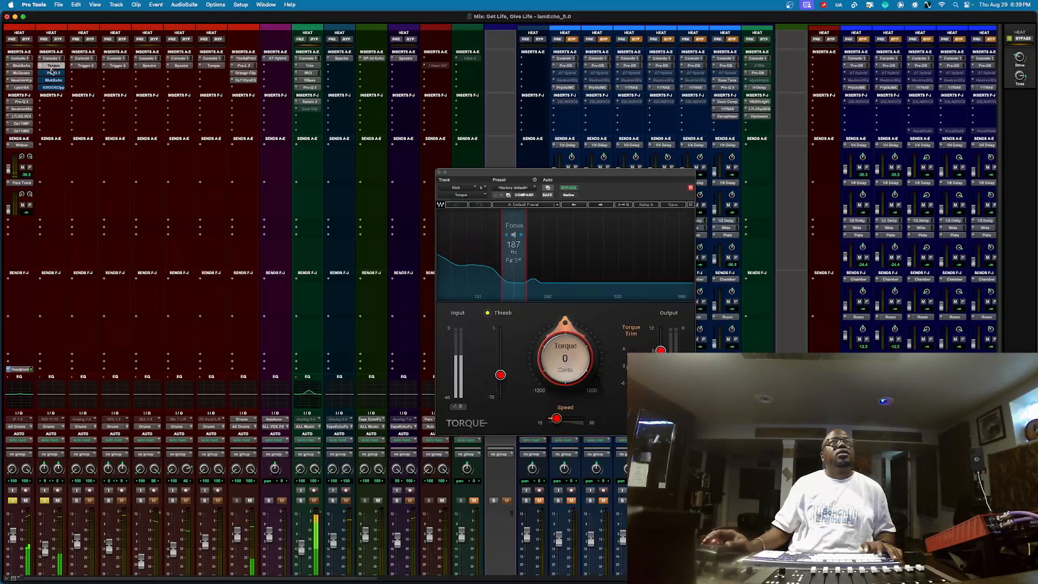
left_click(54, 66)
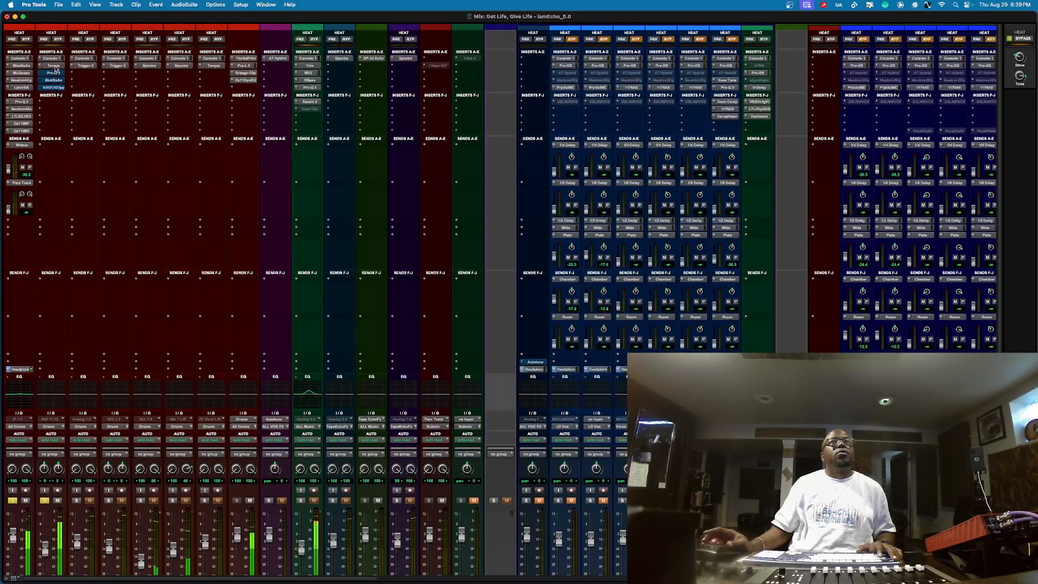
left_click(55, 67)
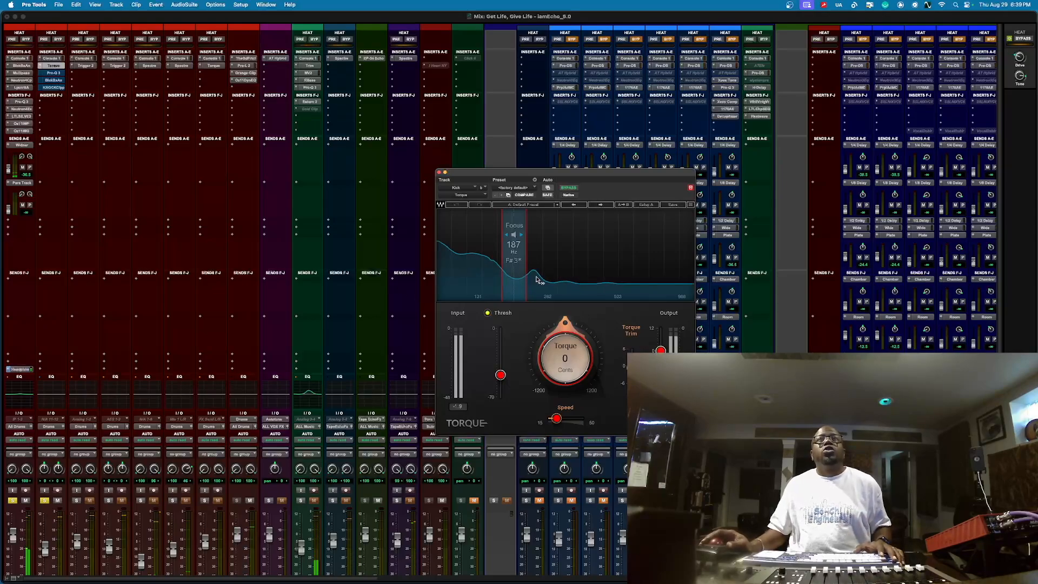
key("space")
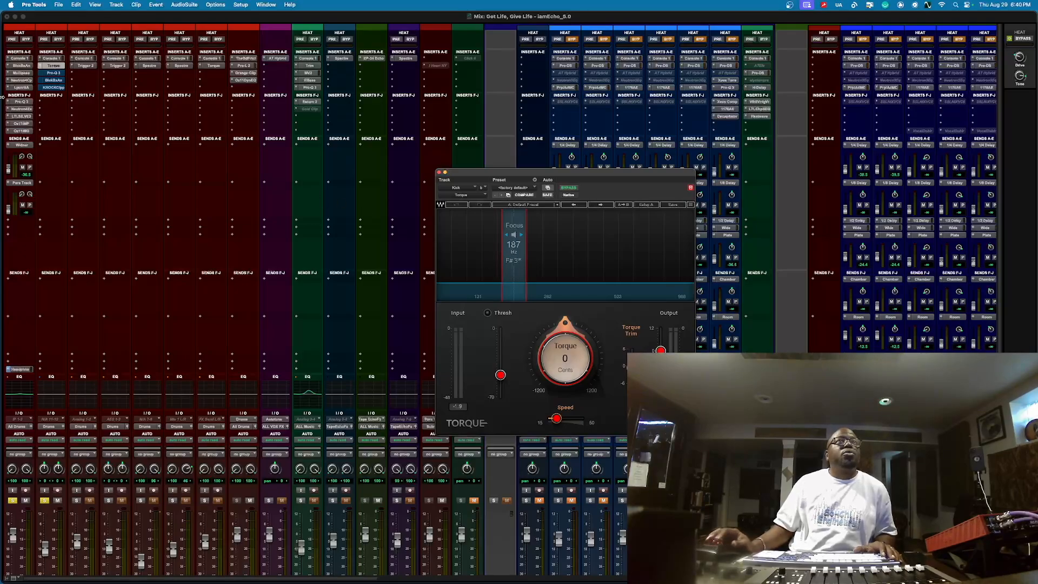
Reactivate and open the Kick track's Pro-Q 3, Black Box HG-2 and KNOCK Clipper one by one to examine their settings.
left_click(61, 73)
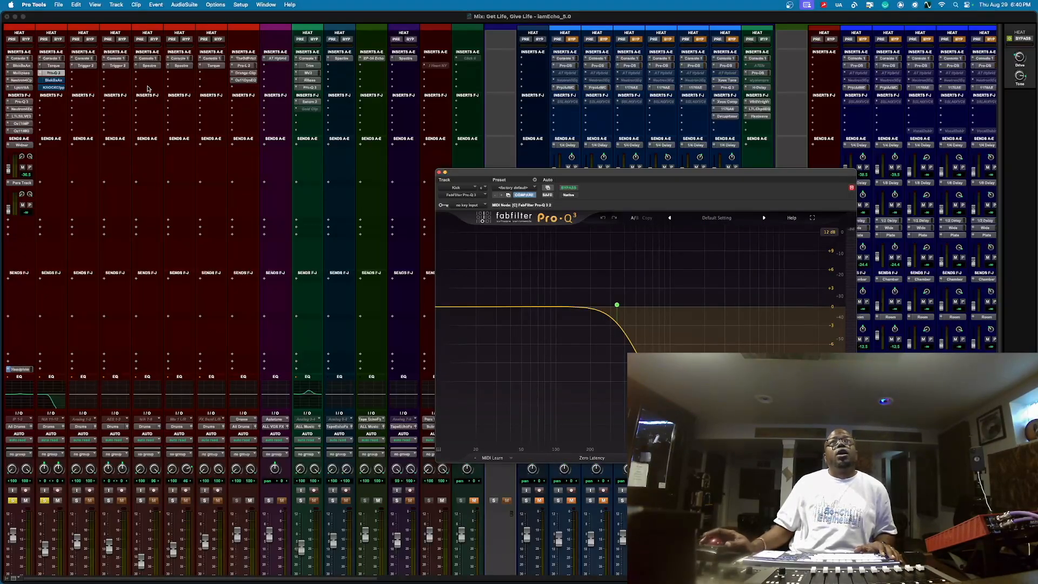
mouse_move(619, 307)
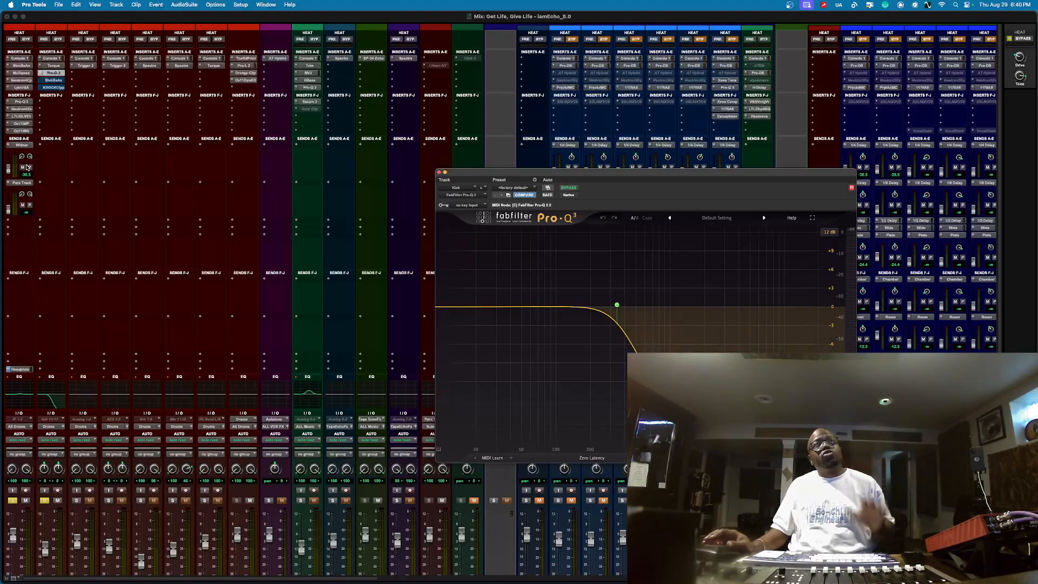
left_click(54, 80)
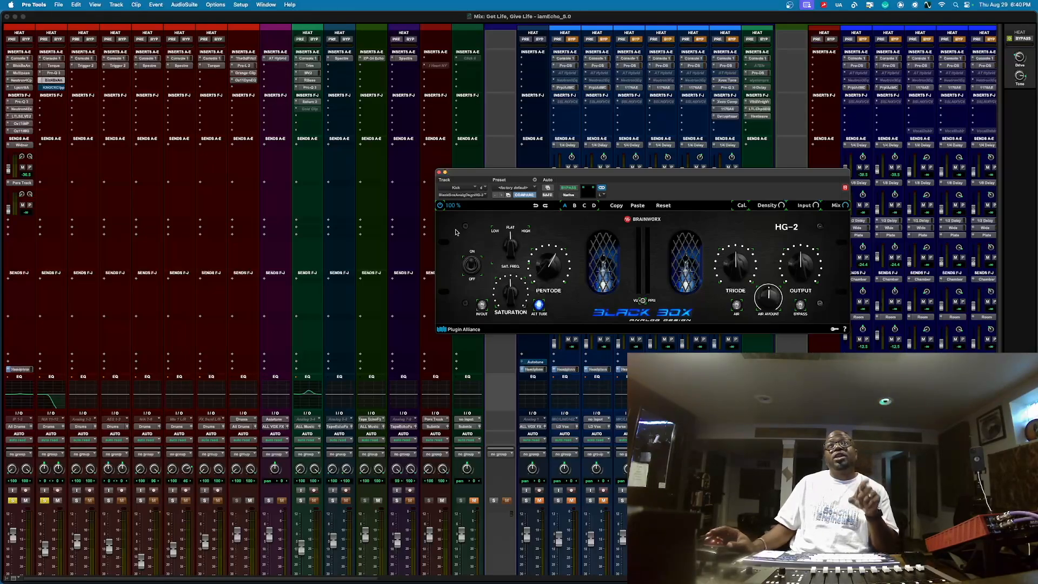
left_click(53, 88)
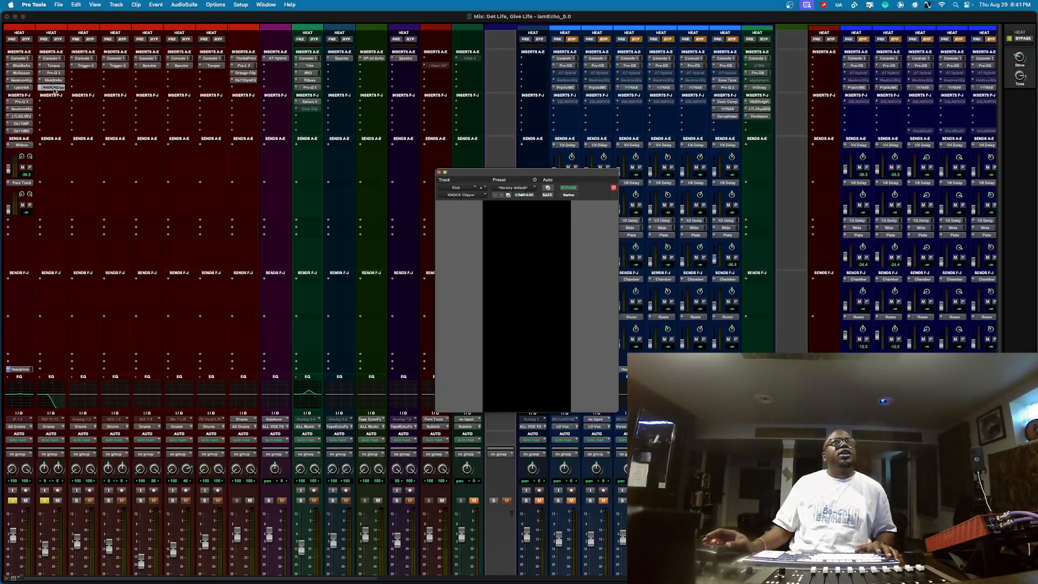
left_click_drag(521, 176, 481, 188)
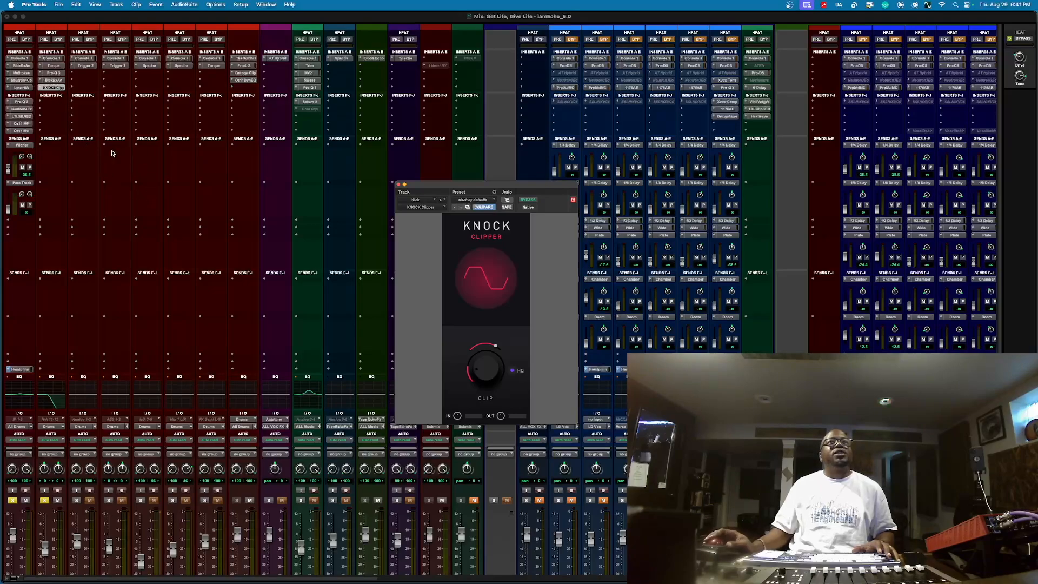
Open the Kick track's Black Box HG-2, bypass it and KNOCK Clipper, and audition Black Box back in the chain during playback.
left_click(60, 80)
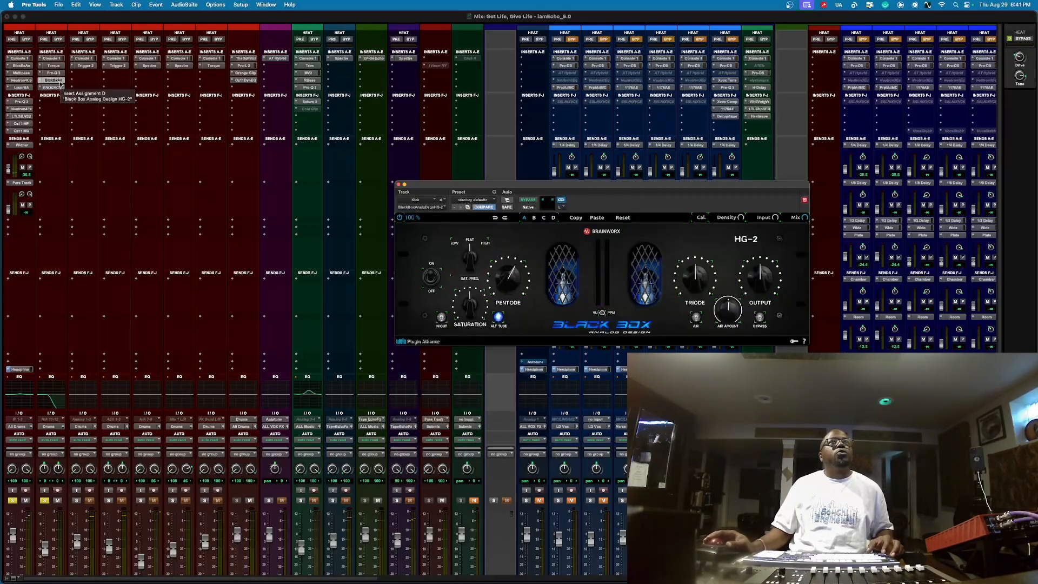
left_click(60, 81, "super")
left_click(60, 88, "super")
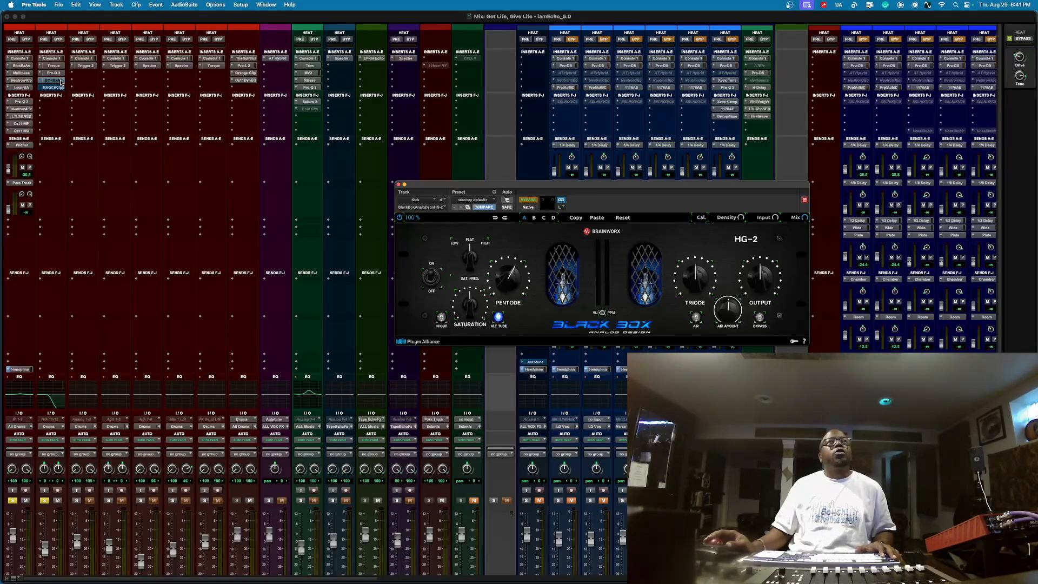
key("space")
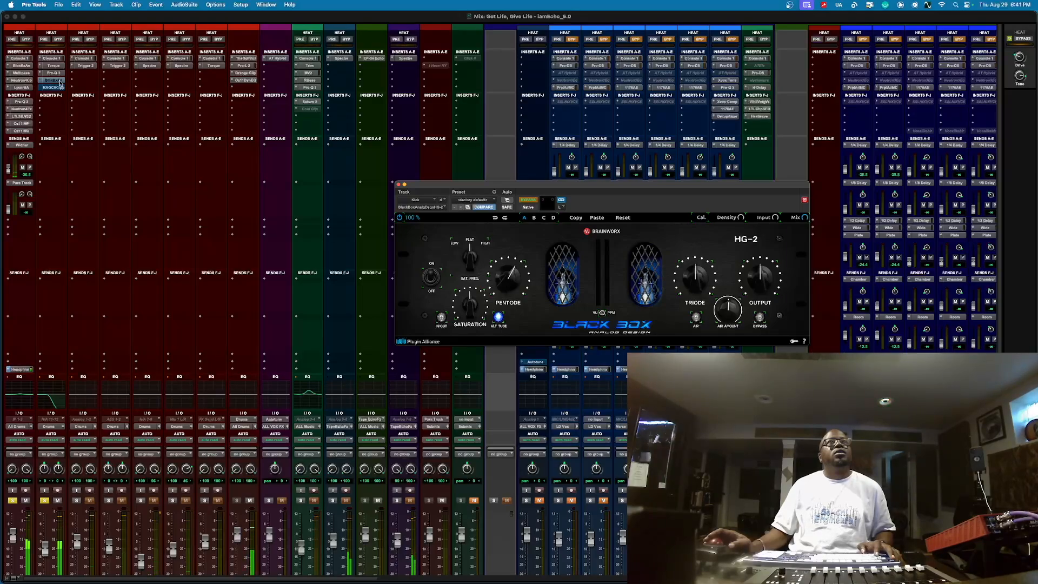
left_click(59, 81, "super")
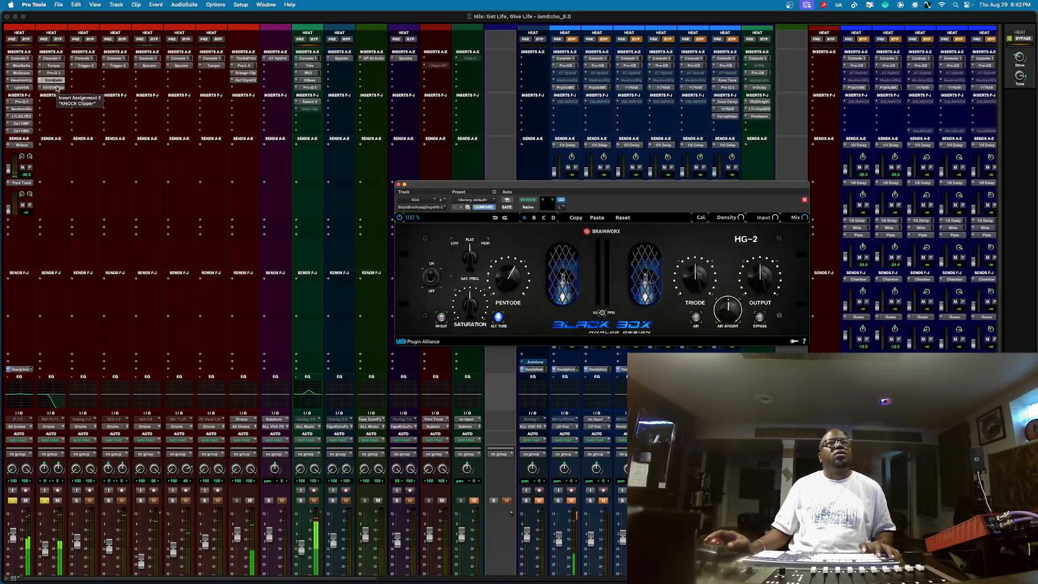
key("space")
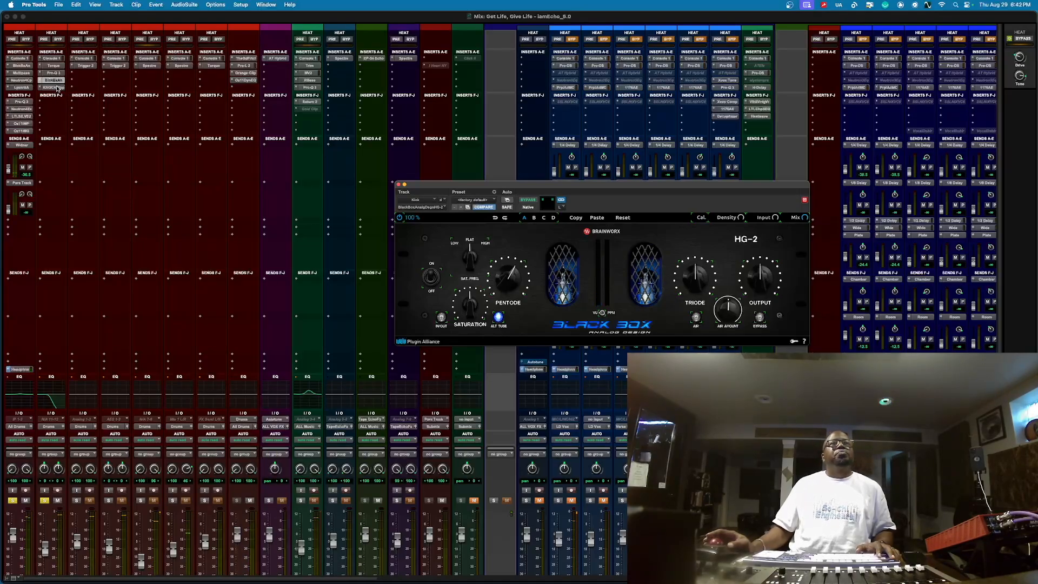
Open the Kick track's KNOCK Clipper, compare it bypassed and active during playback, and close it.
left_click(56, 87)
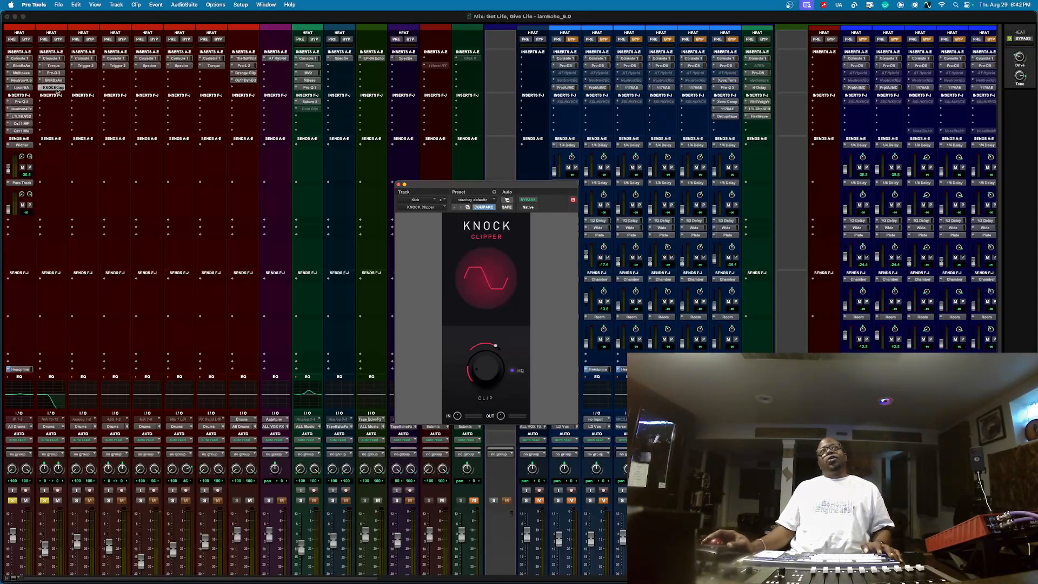
left_click(57, 88, "super")
key("space")
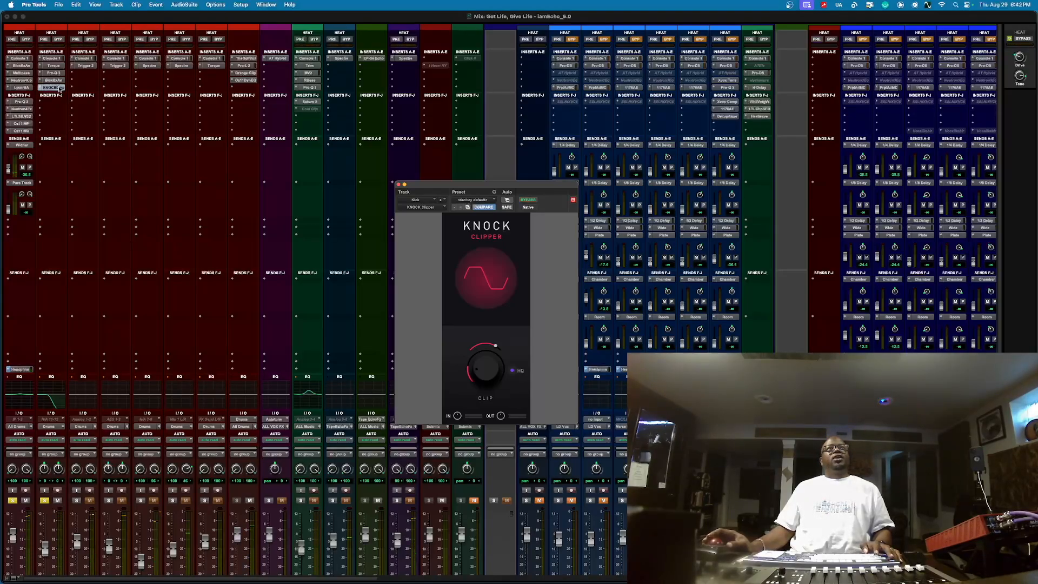
left_click(51, 88)
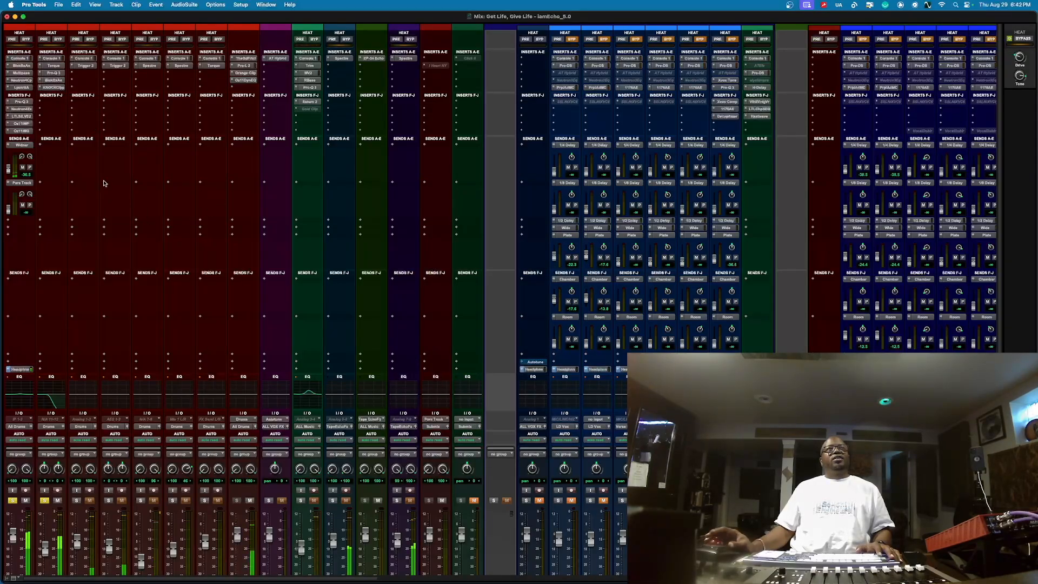
left_click(54, 87)
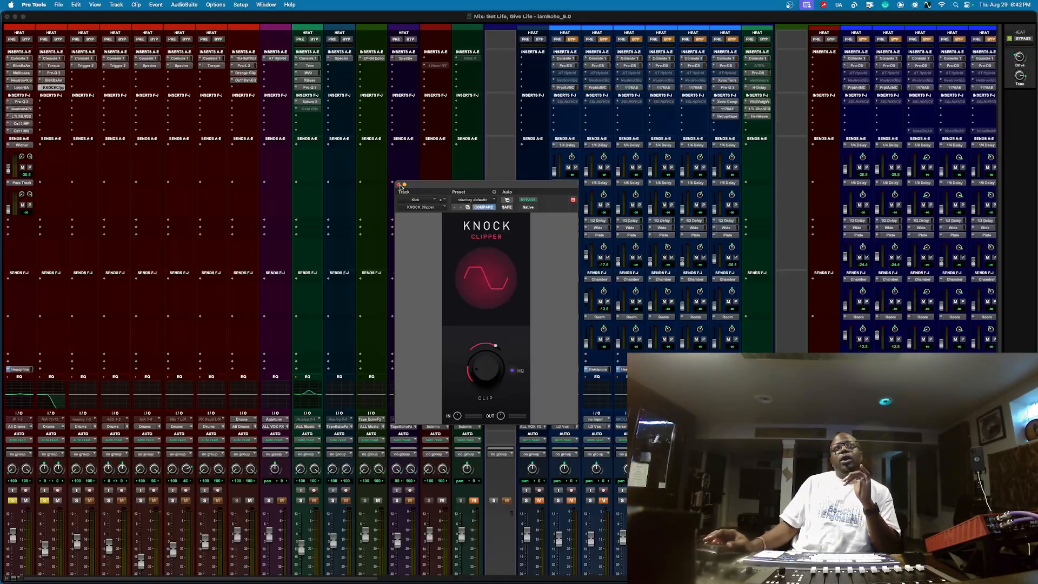
left_click(401, 185)
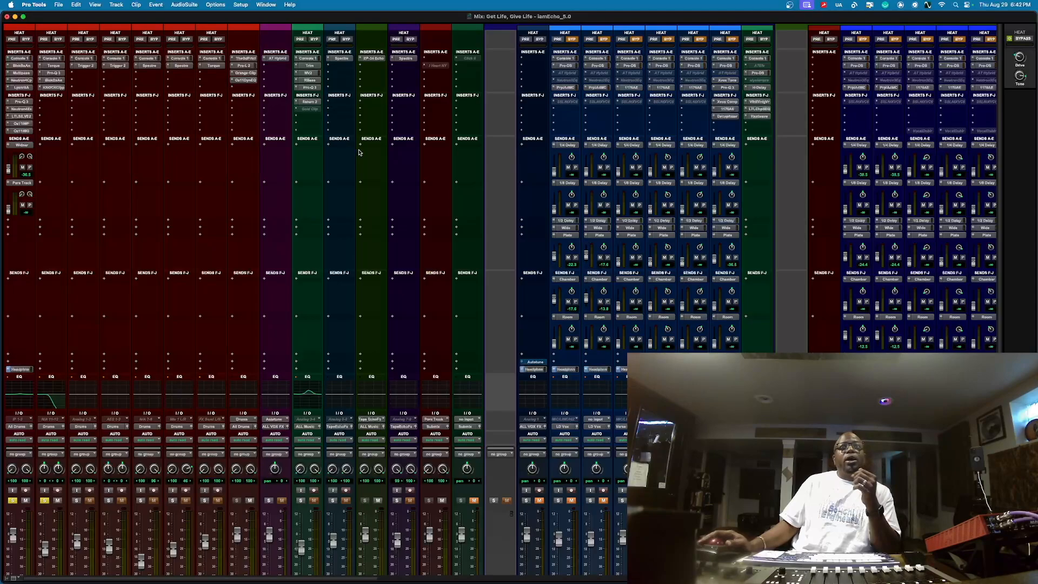
Solo the Clap track alongside BEAT and Kick, and open its Trigger 2 to examine the layered samples during playback.
scroll(354, 242, "down", 5)
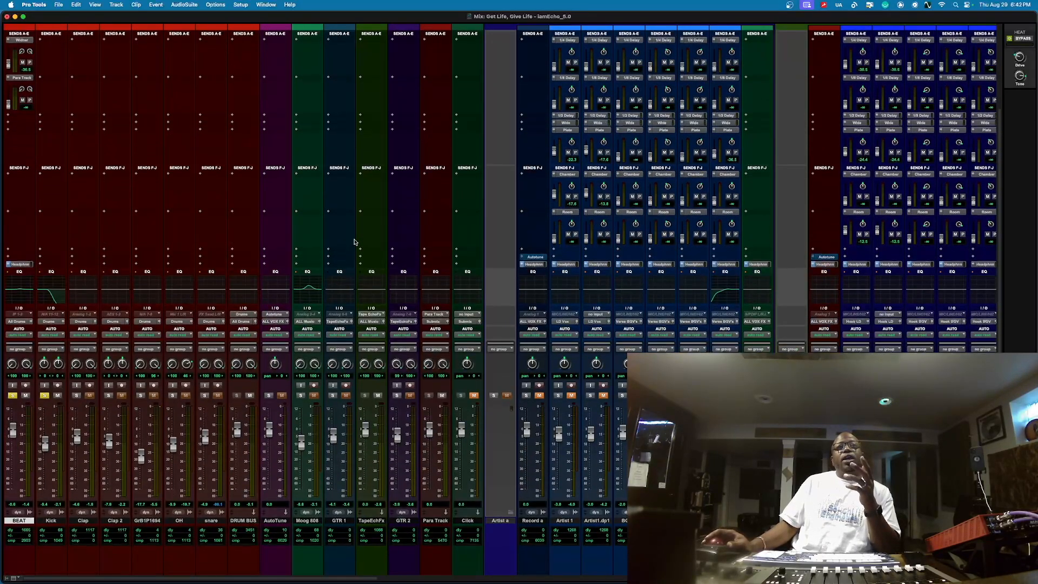
scroll(354, 242, "up", 4)
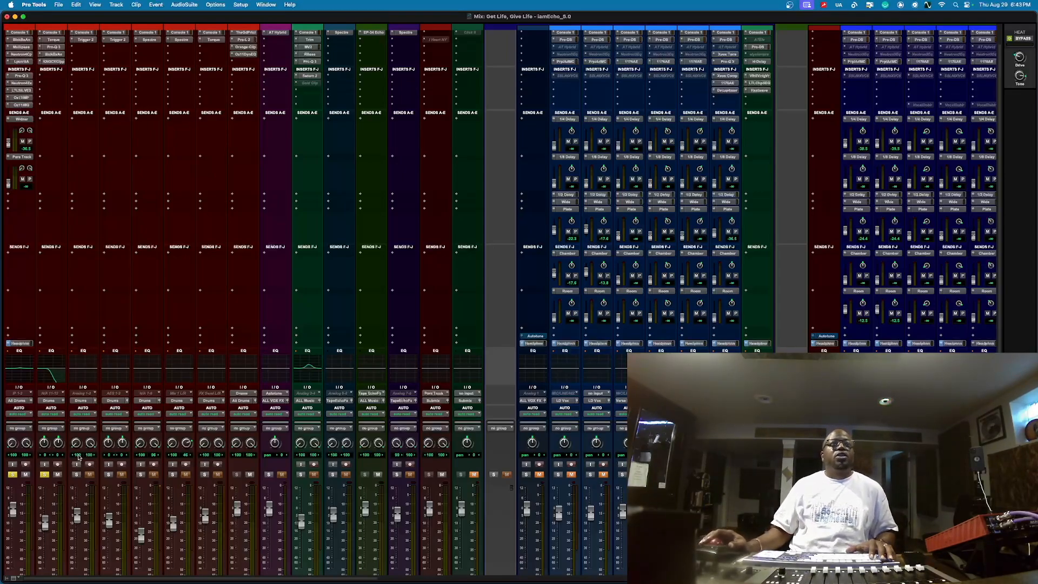
scroll(81, 457, "down", 2)
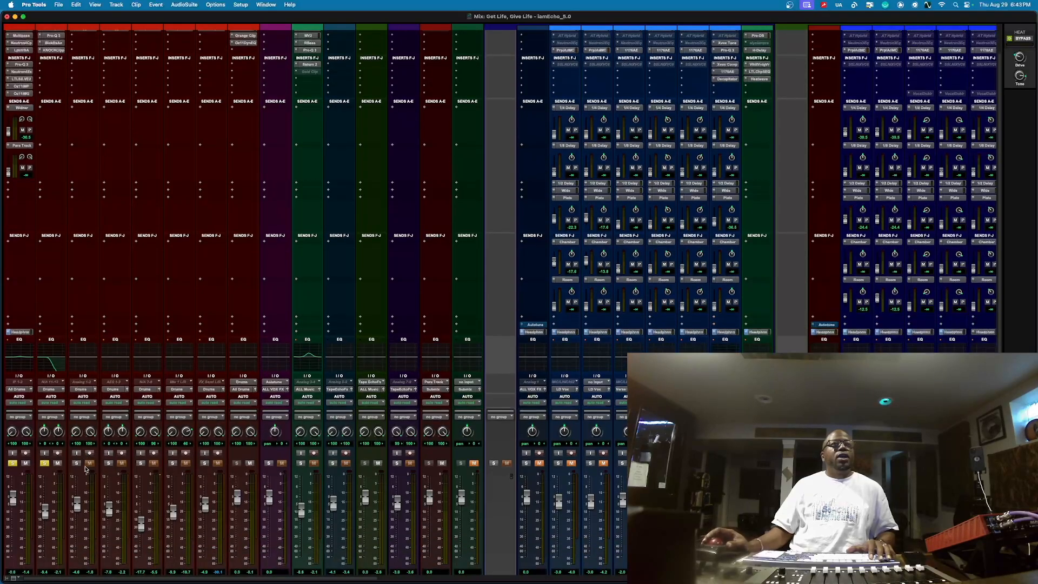
scroll(134, 443, "down", 5)
scroll(134, 442, "up", 7)
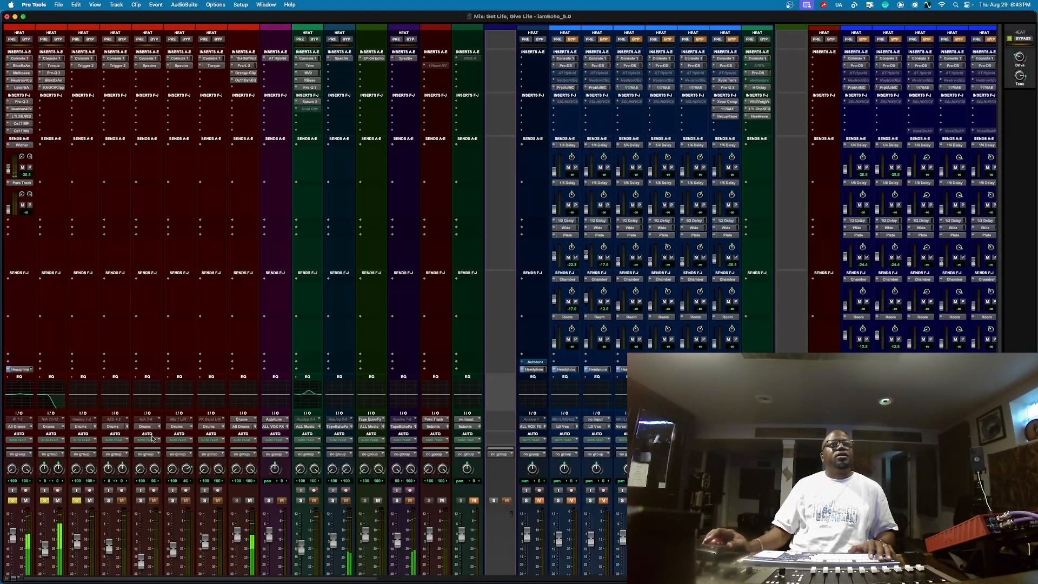
left_click(84, 65)
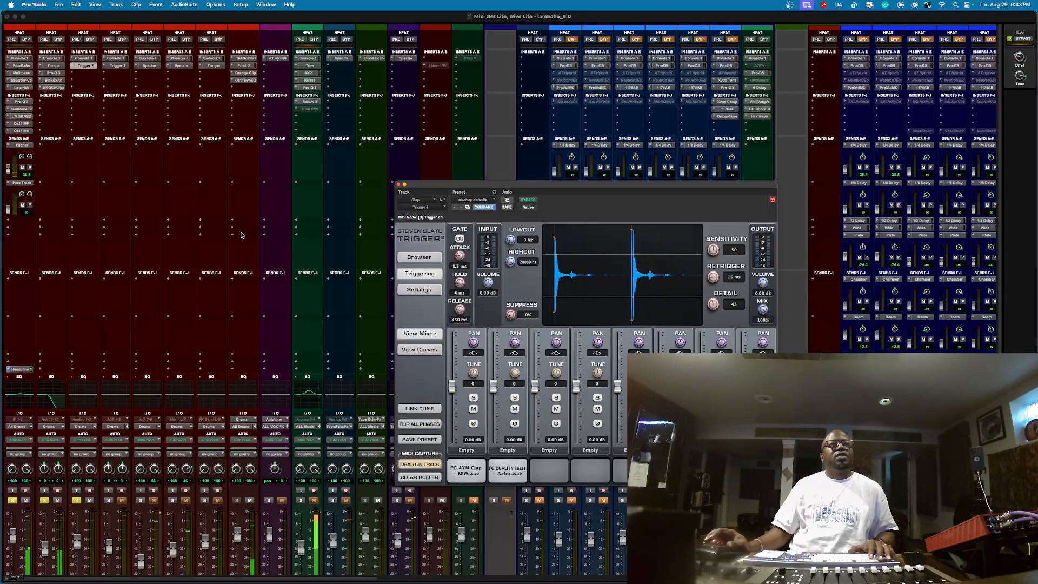
Mute and unmute the Clap track to compare the beat with and without it during playback.
scroll(165, 350, "down", 3)
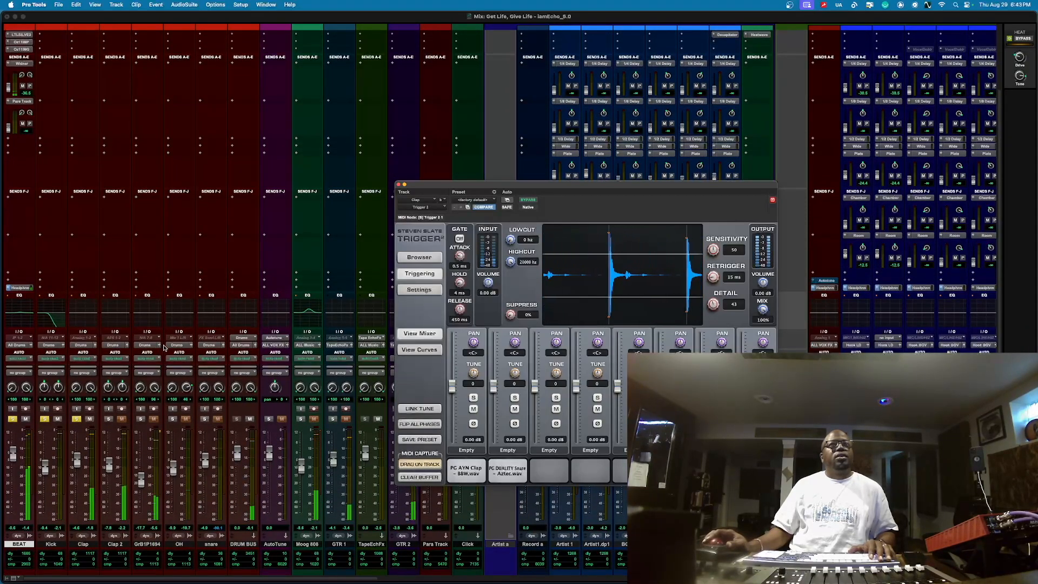
left_click(90, 420)
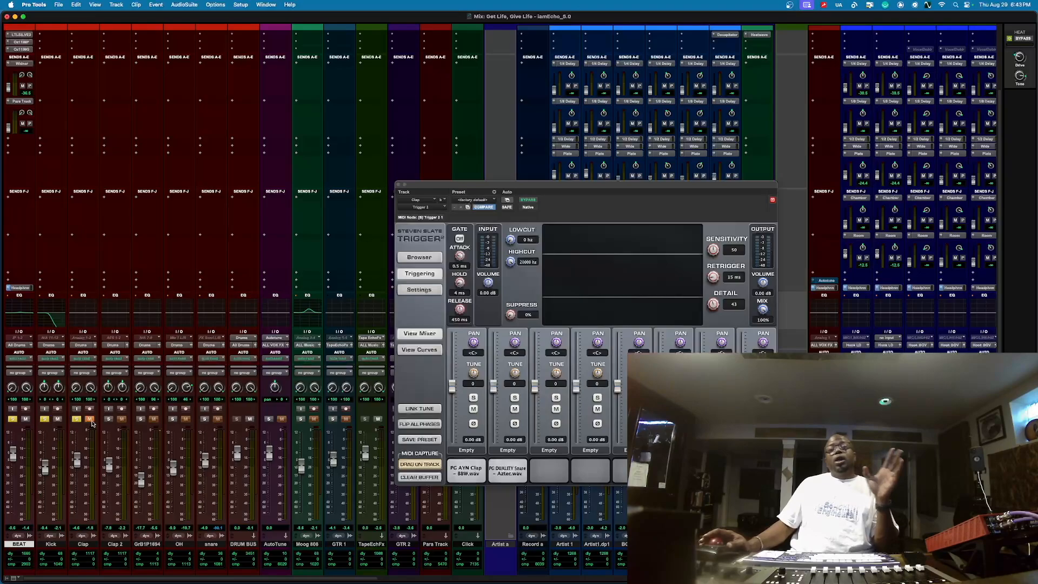
scroll(35, 383, "up", 3)
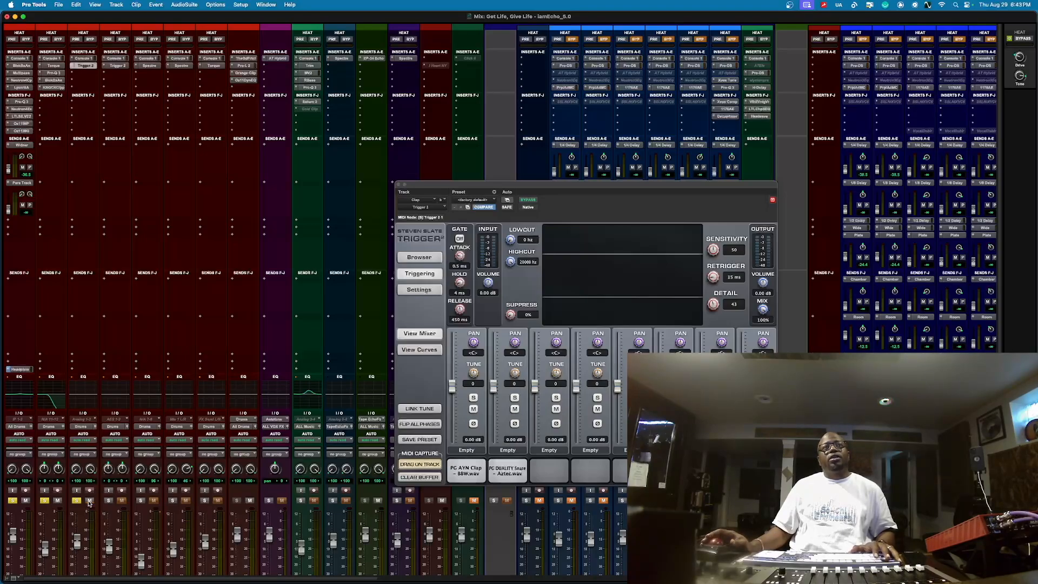
key("space")
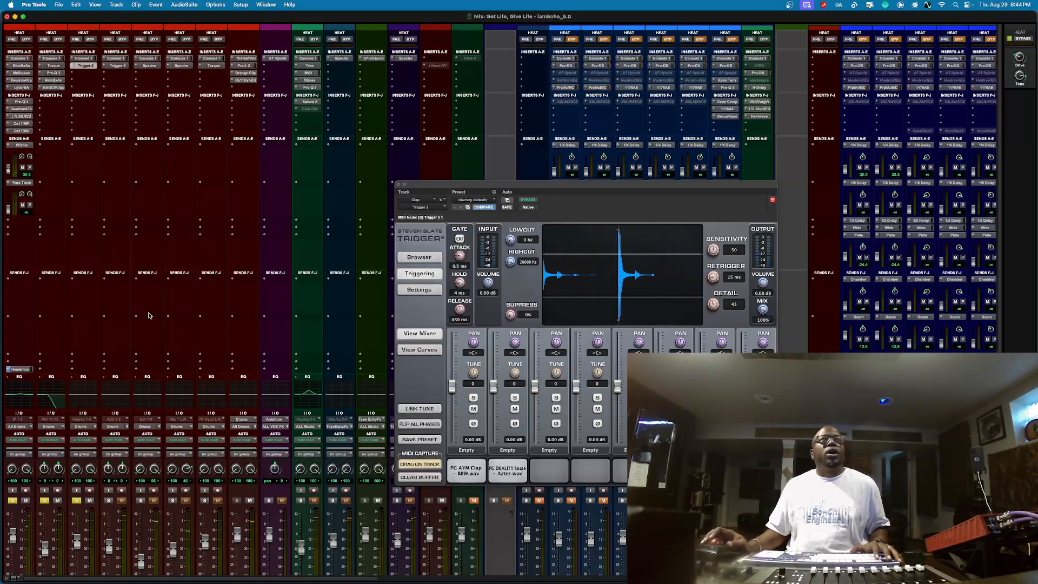
Open the Clap 2 track's Trigger 2 to examine its clap samples, and add Clap 2 to the soloed tracks.
left_click(124, 66)
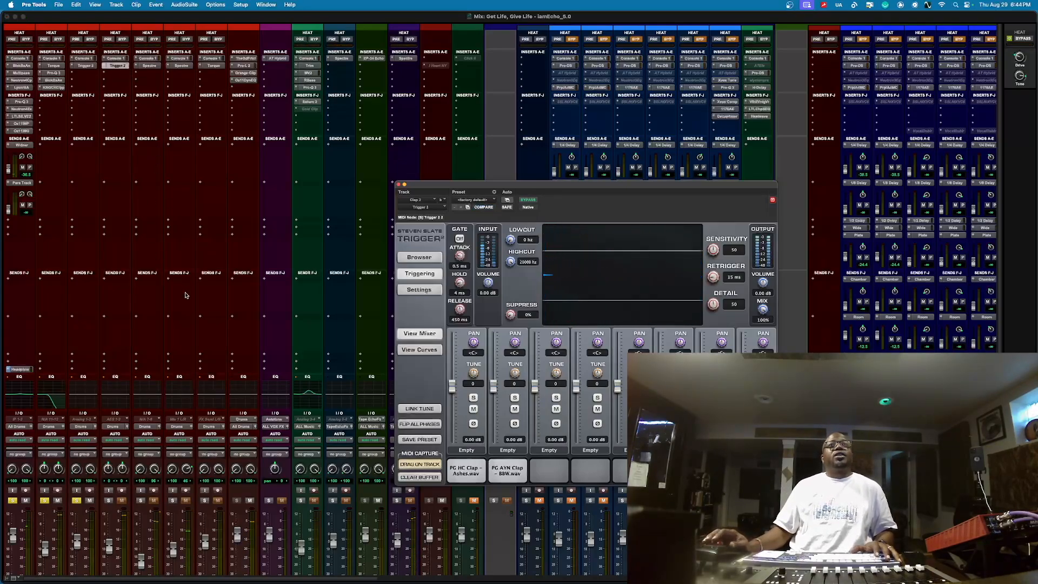
left_click(108, 500)
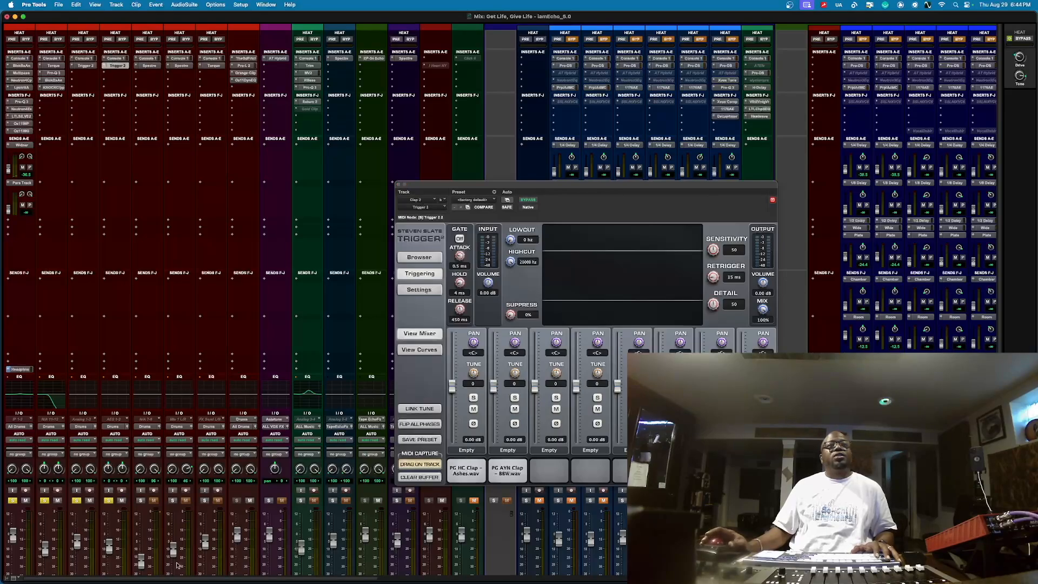
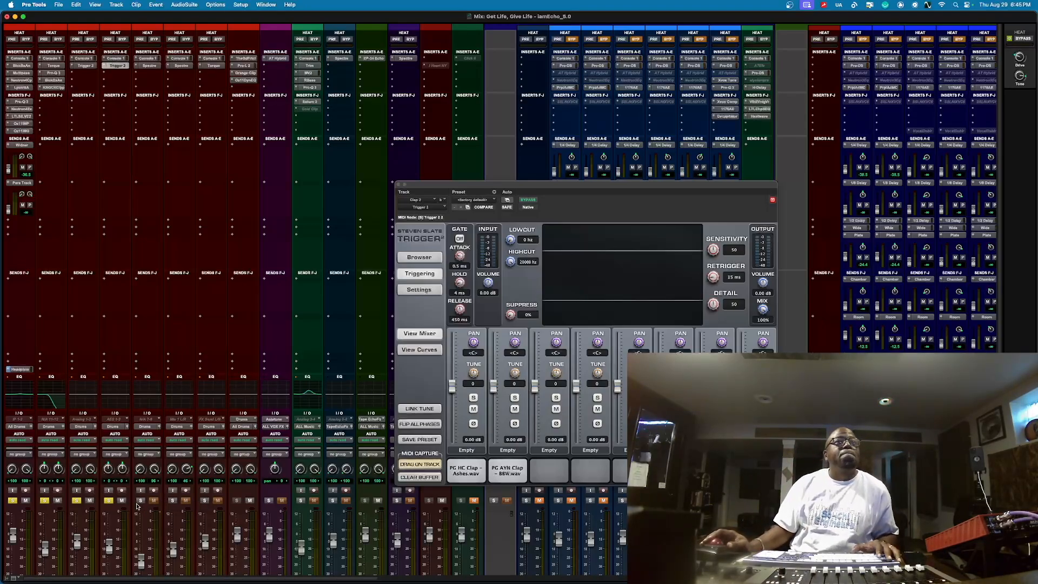
Open Spectre on the GrB1P1694 track, solo the track, and mute BEAT, Kick, Clap and Clap 2 to hear it alone.
left_click(149, 65)
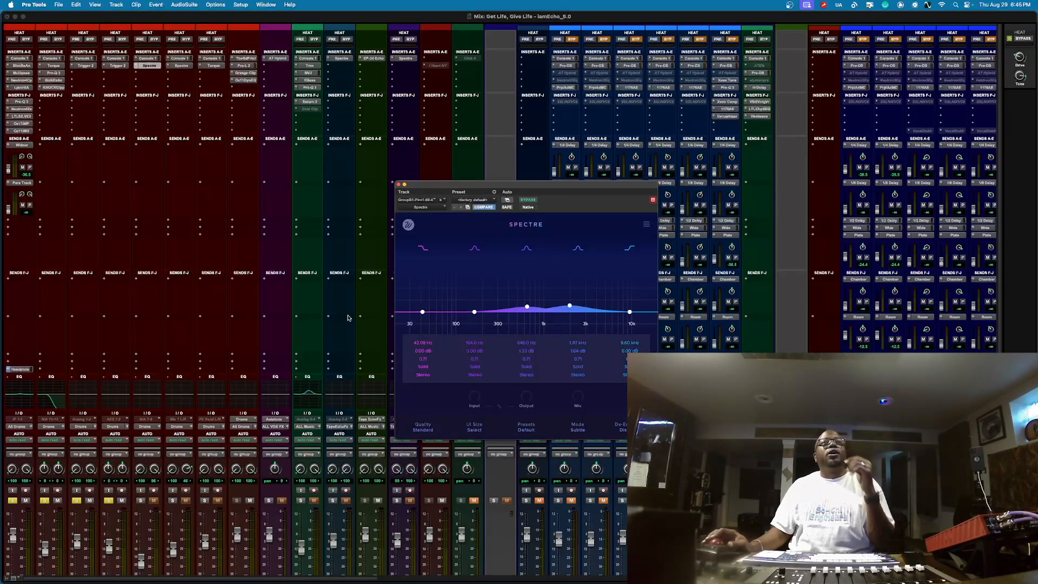
scroll(187, 515, "down", 5)
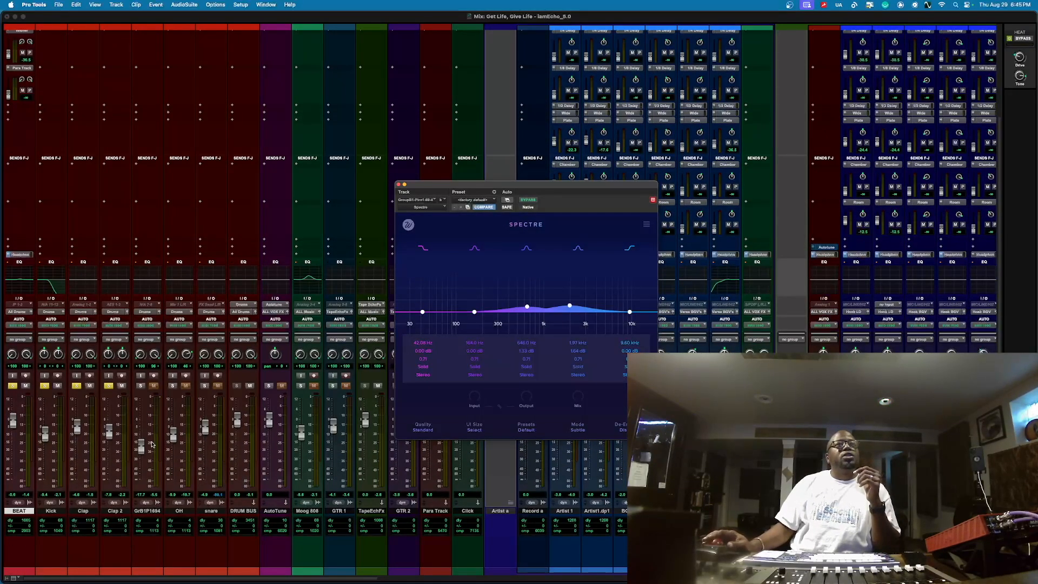
left_click(141, 386)
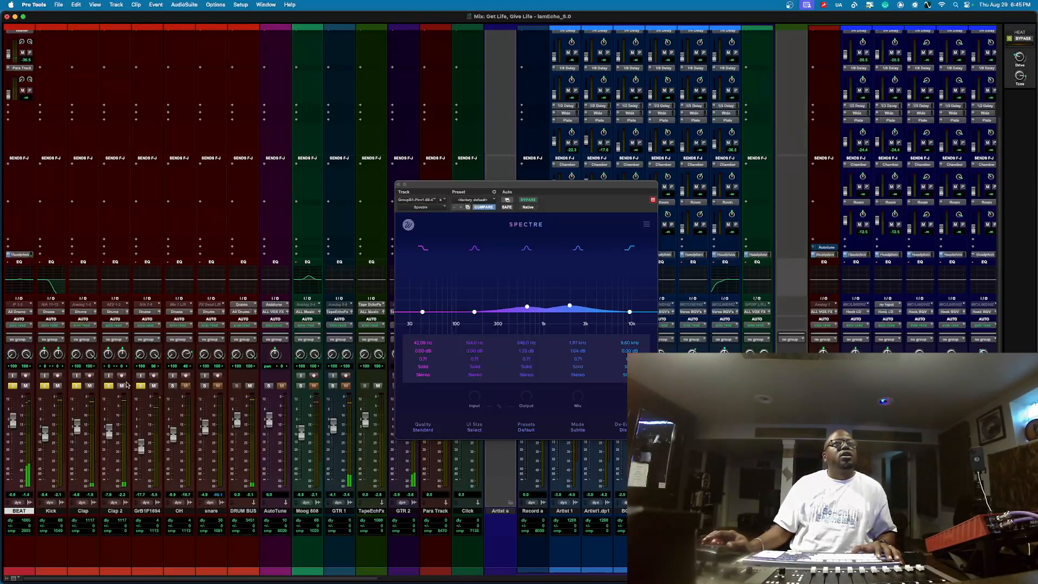
left_click(121, 385)
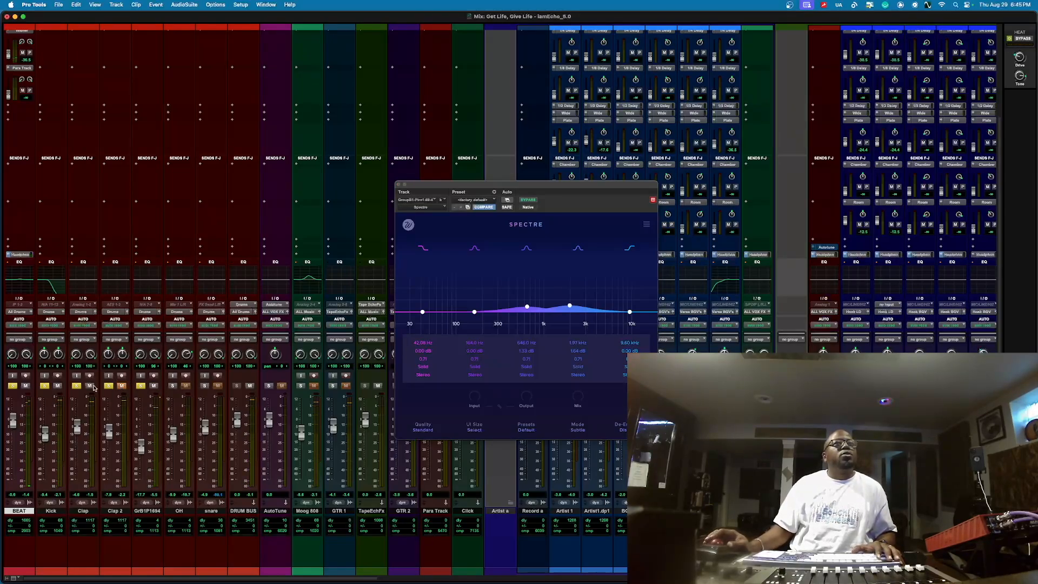
left_click(25, 386)
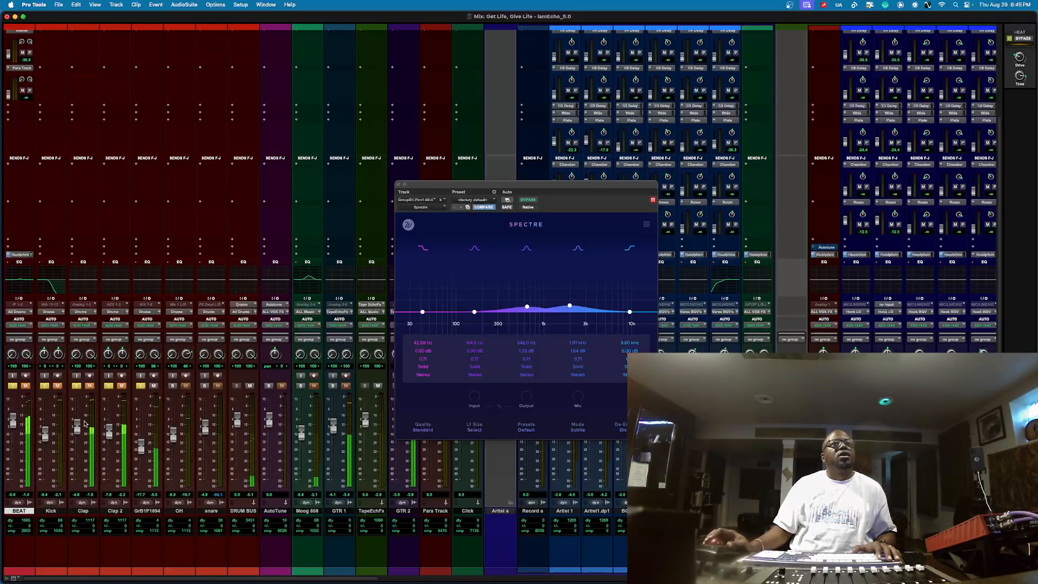
left_click(44, 386)
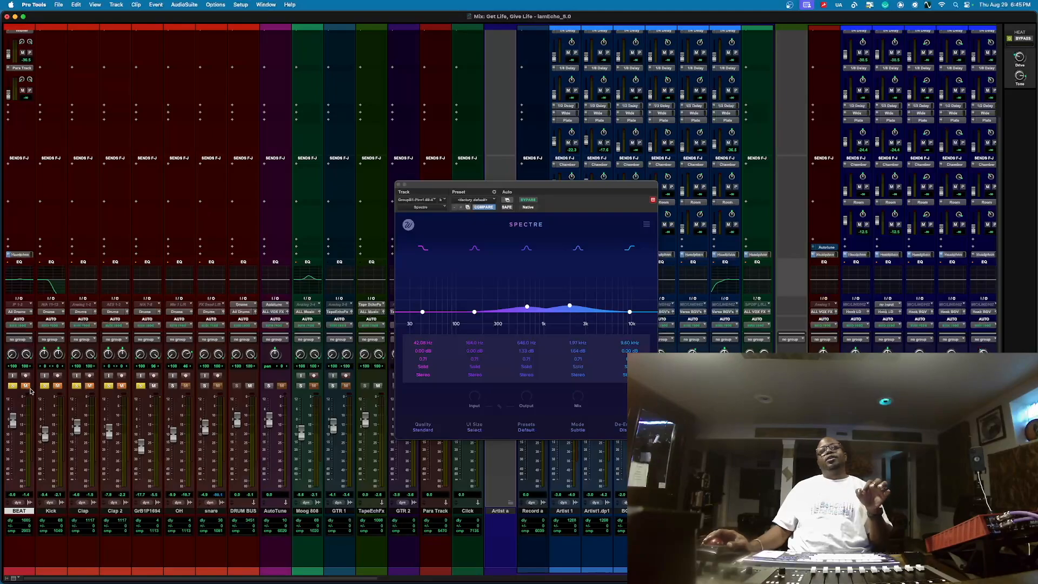
Insert a stereo EQ3 7-Band below Spectre on the GrB1P1694 track and invert its input polarity.
scroll(147, 368, "up", 5)
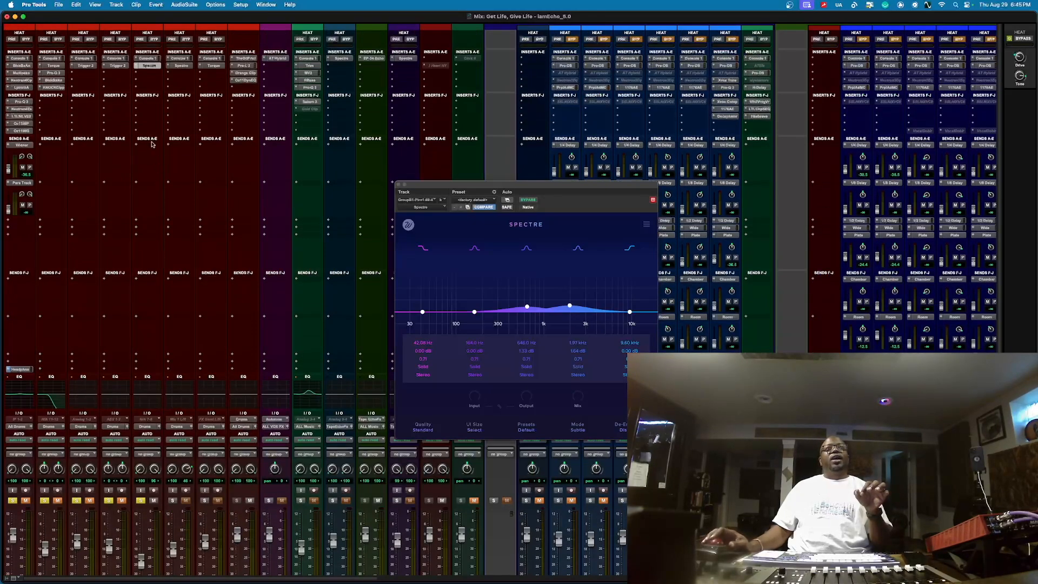
left_click(135, 76)
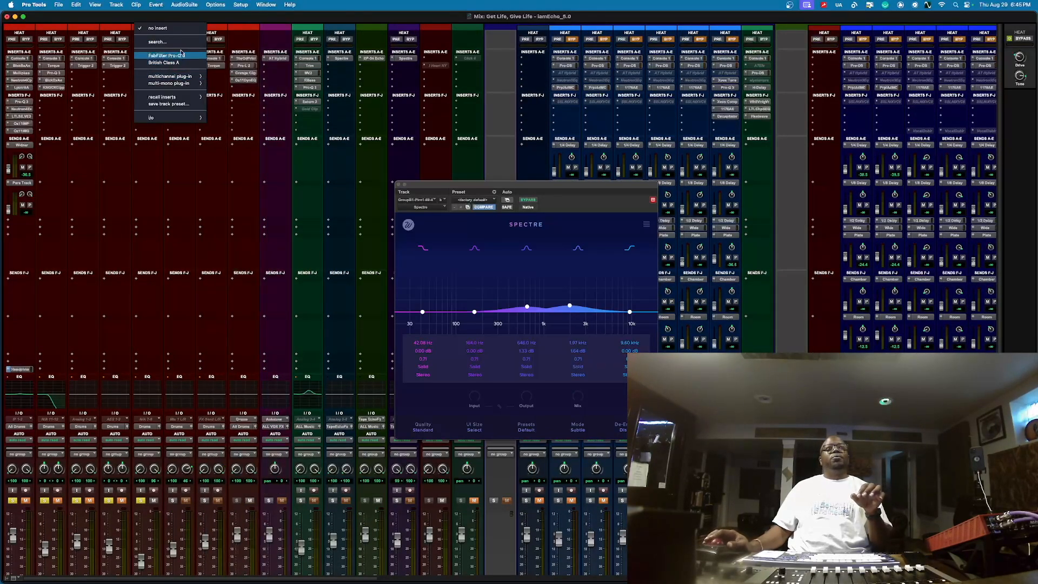
mouse_move(201, 80)
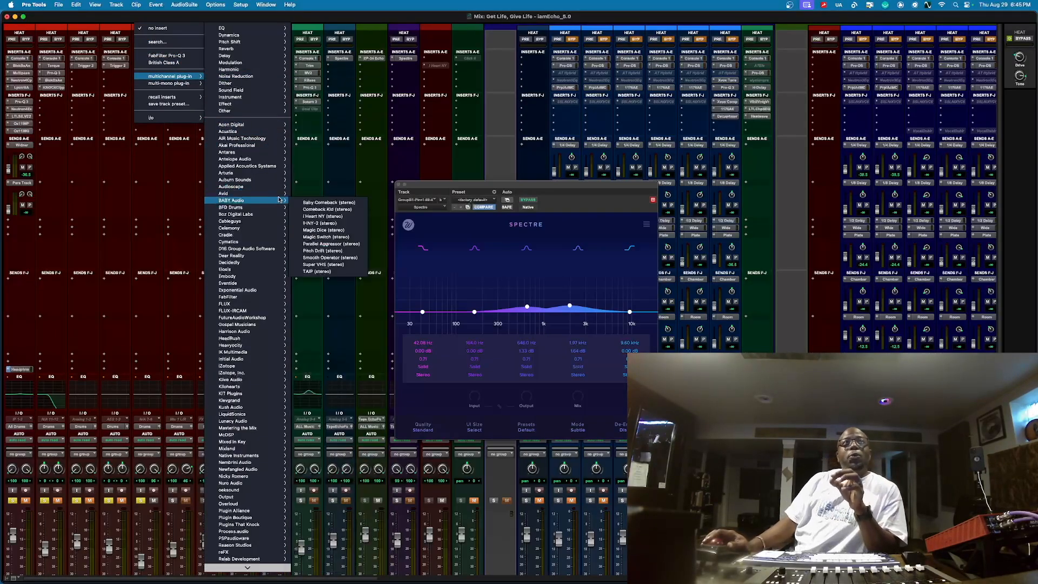
mouse_move(273, 193)
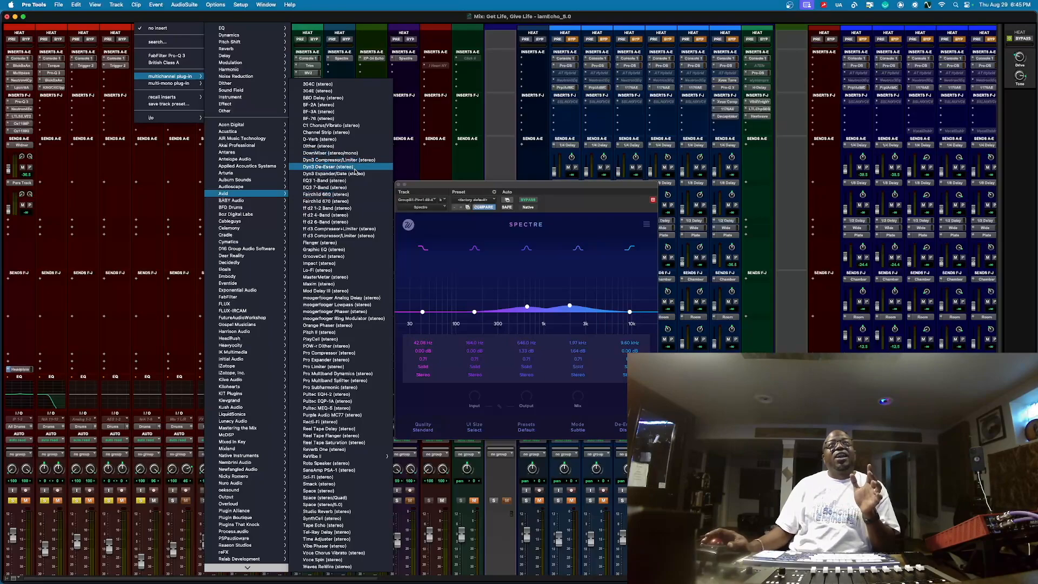
left_click(424, 229)
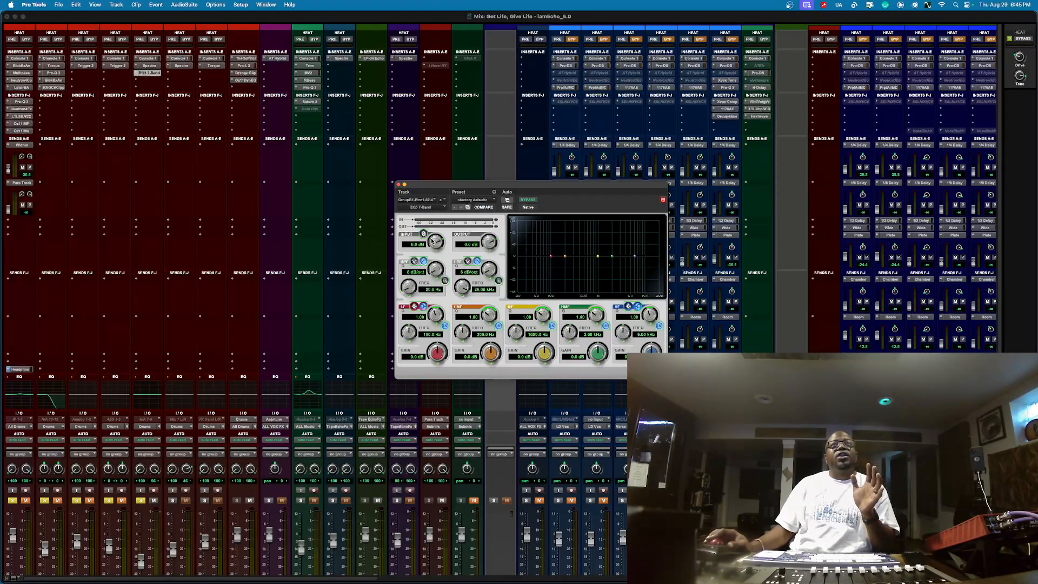
left_click(421, 236)
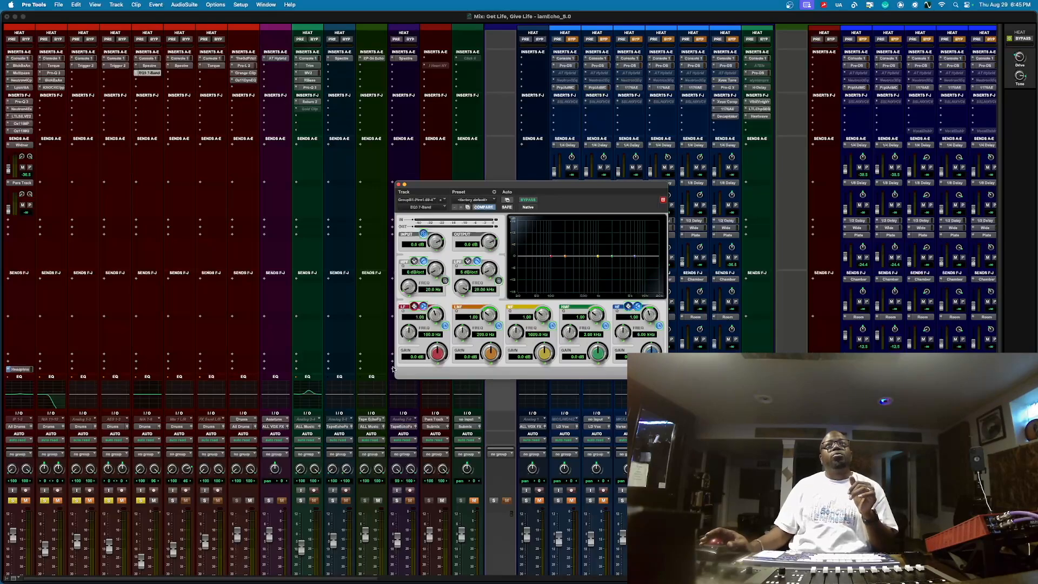
scroll(152, 439, "down", 5)
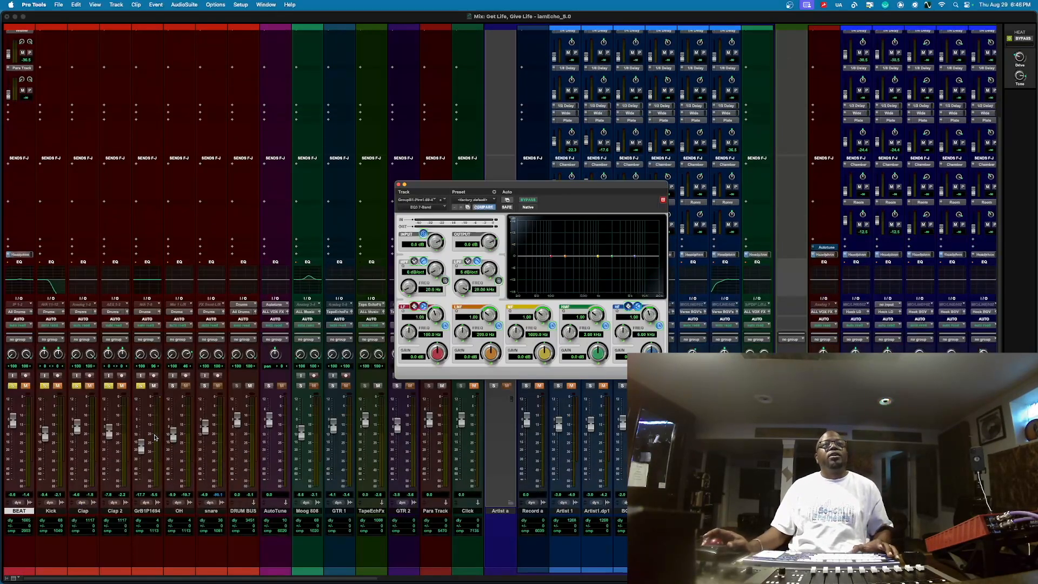
Unmute the BEAT, Kick, Clap and Clap 2 tracks and compare GrB1P1694's EQ3 input polarity normal and inverted during playback.
key("space")
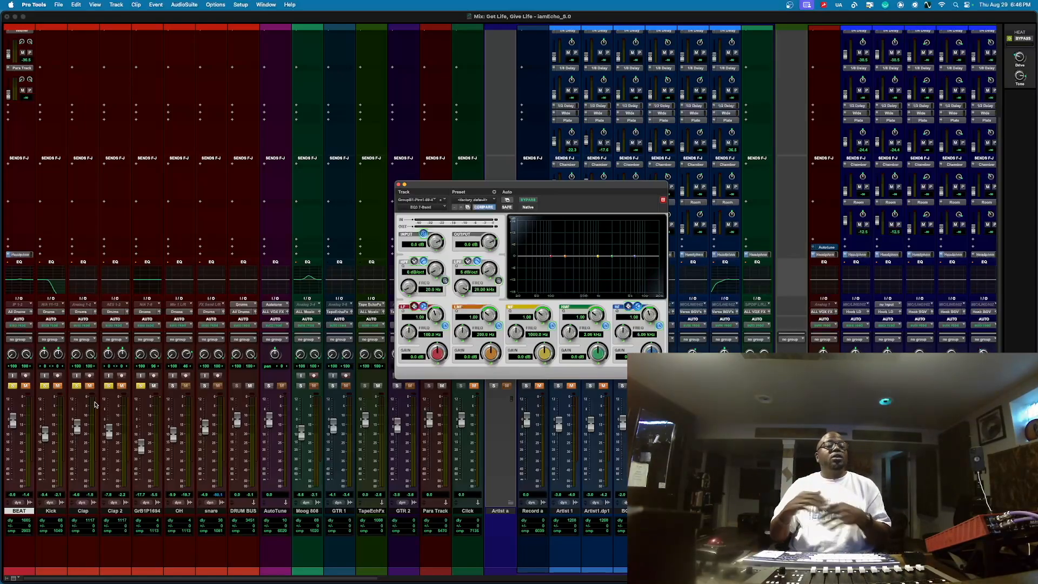
left_click(121, 388)
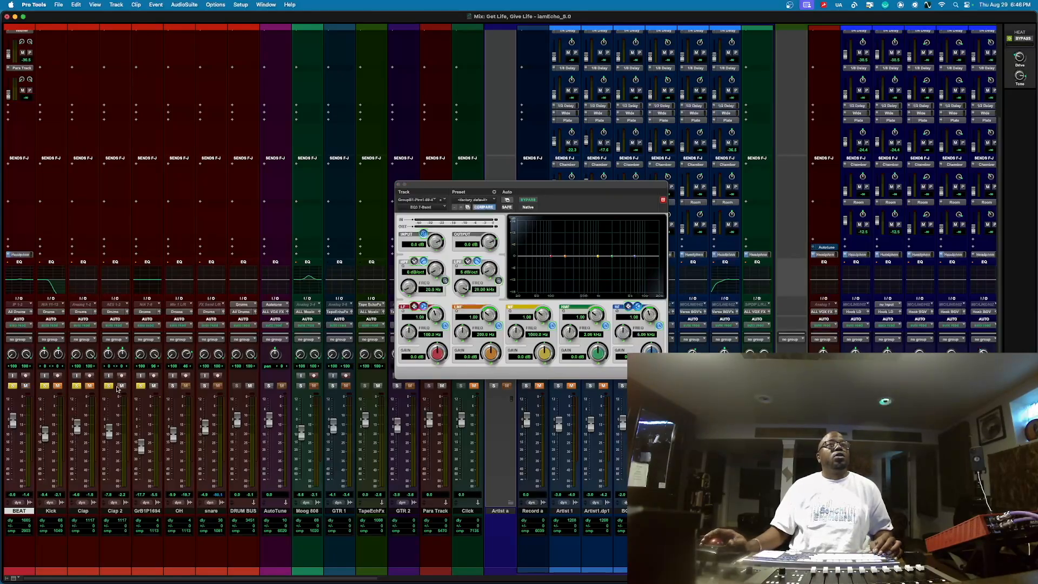
left_click(58, 386)
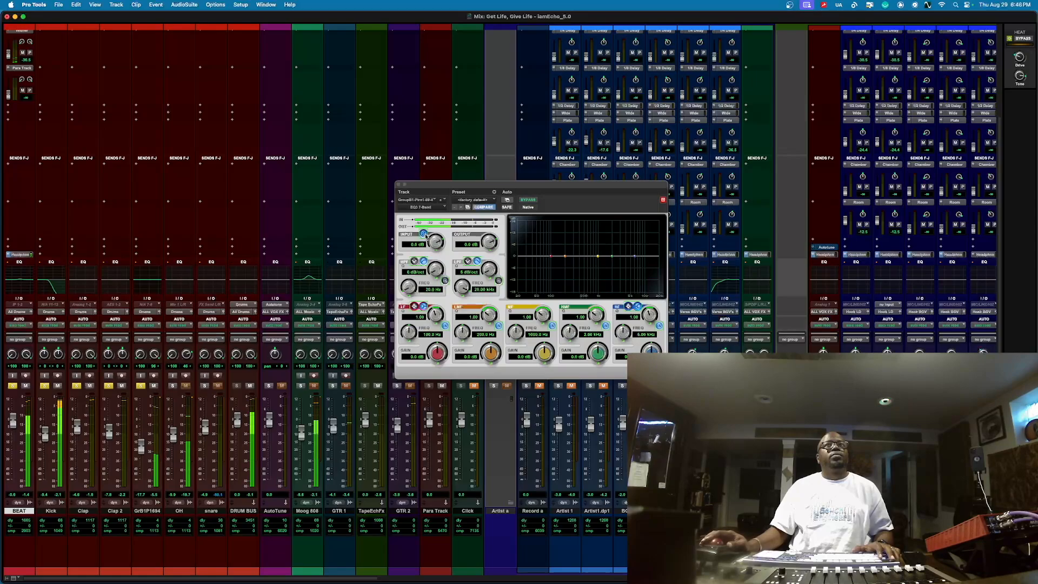
left_click(426, 236)
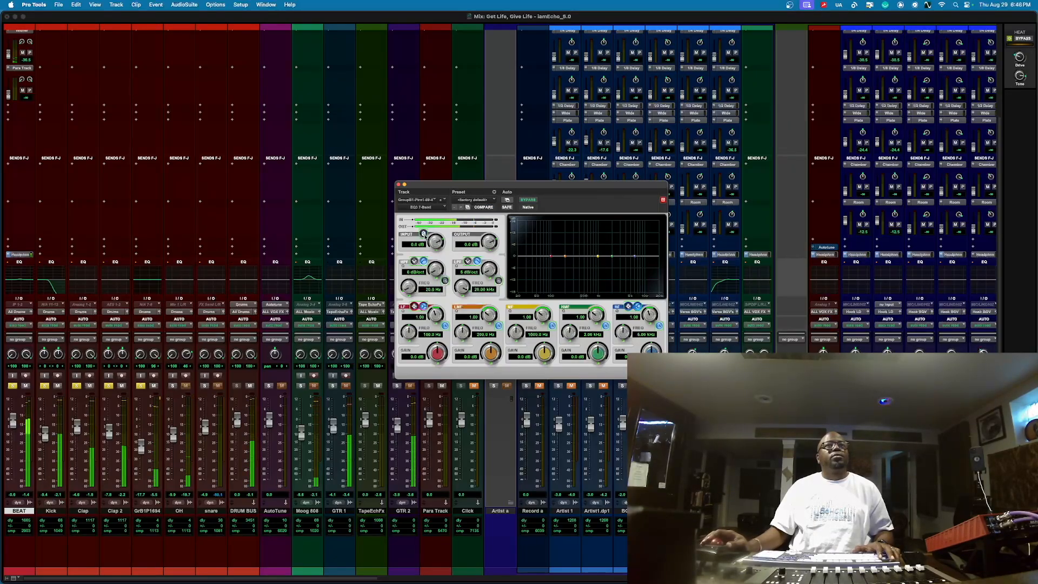
left_click(425, 235)
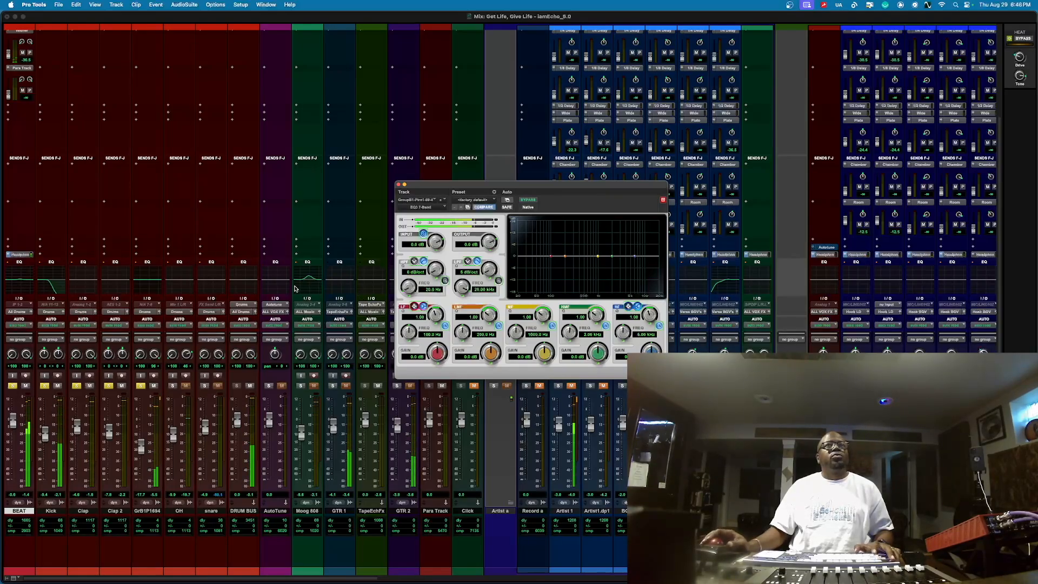
Open Spectre on GrB1P1694, view the saturation choices of its upper-mid band, and switch the high-shelf band off and on.
scroll(261, 278, "up", 5)
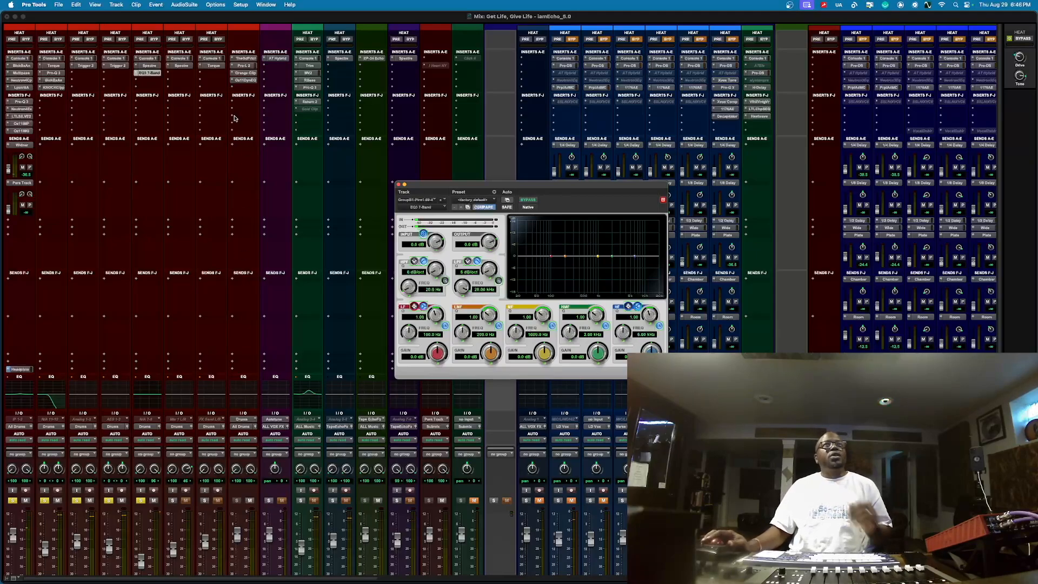
left_click(149, 66)
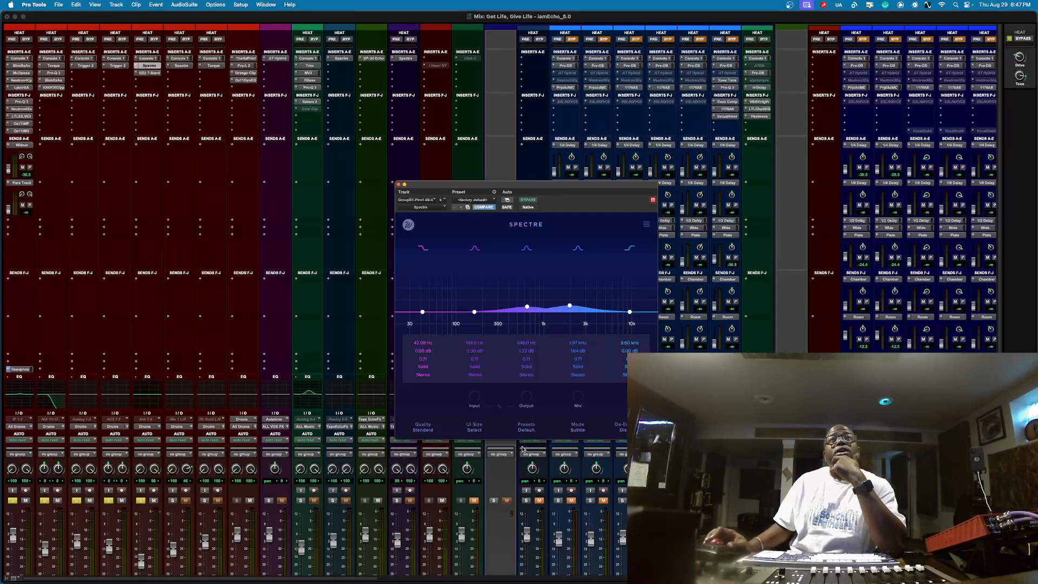
left_click(577, 368)
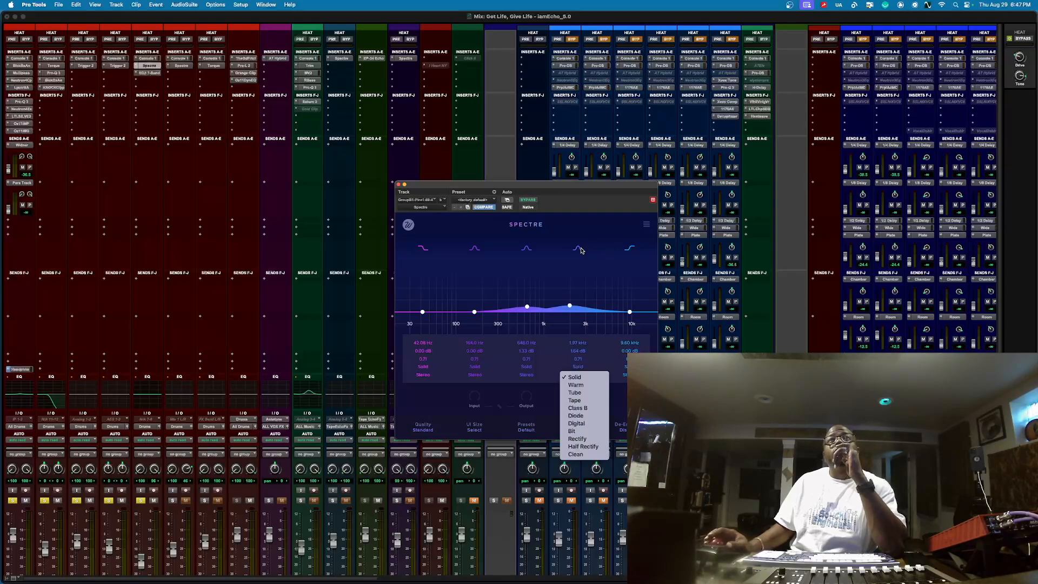
left_click(630, 251)
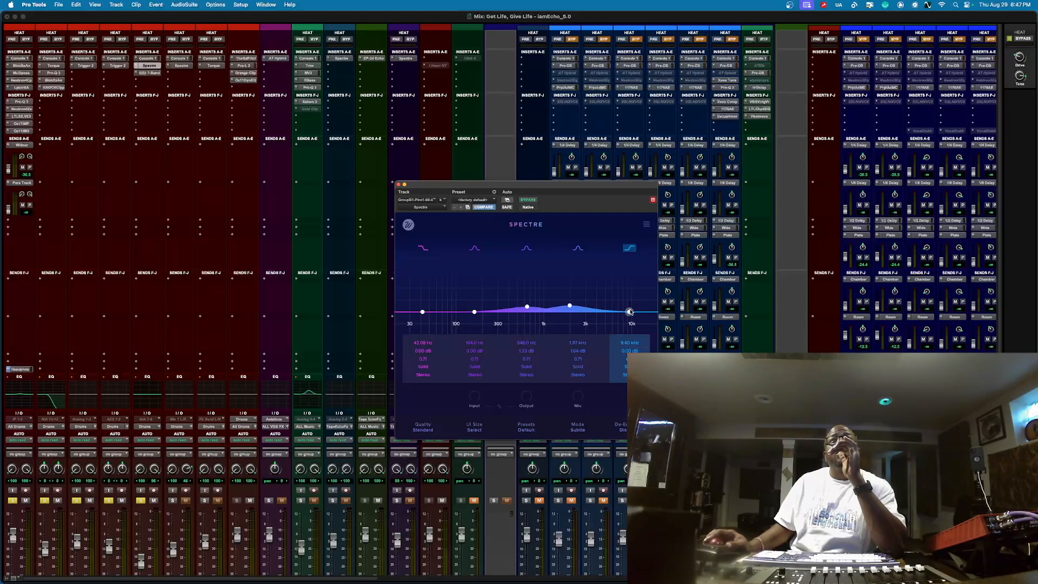
left_click(631, 249)
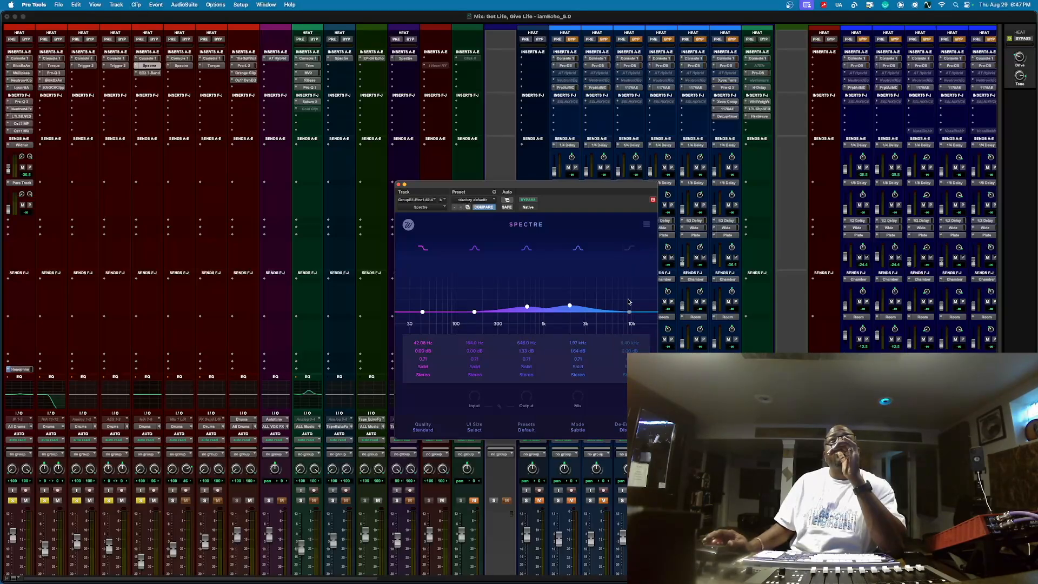
left_click(629, 247)
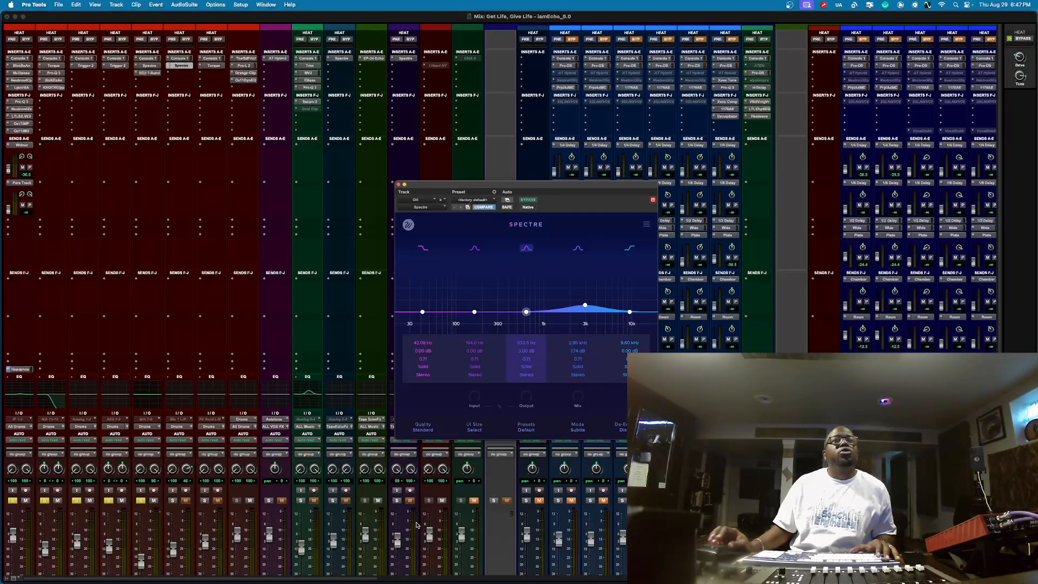
Add the OH track to the soloed tracks, copy the EQ3 7-Band to the slot below its Spectre, and open it.
scroll(313, 497, "down", 3)
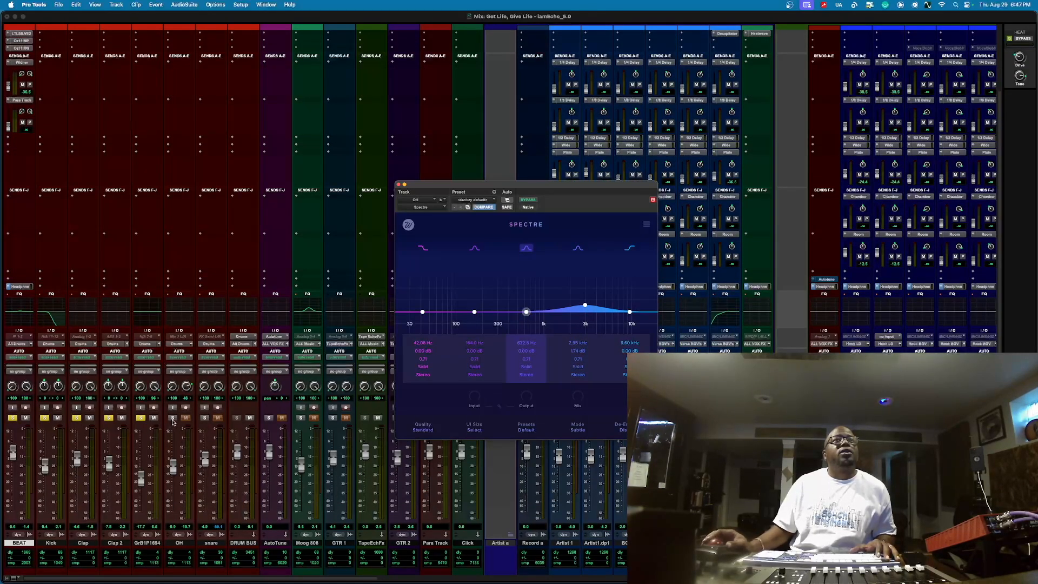
scroll(172, 419, "up", 3)
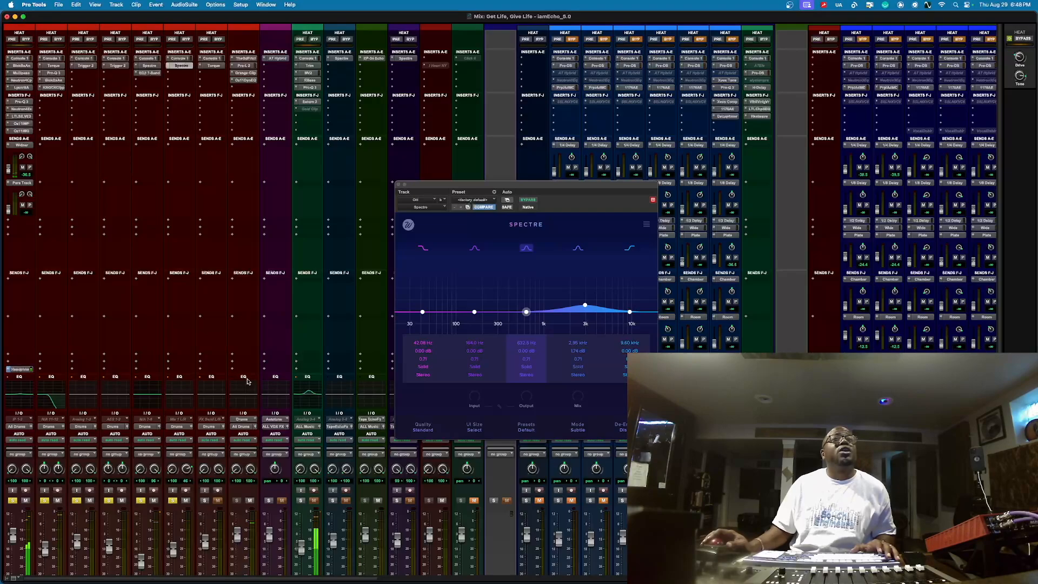
scroll(243, 407, "down", 2)
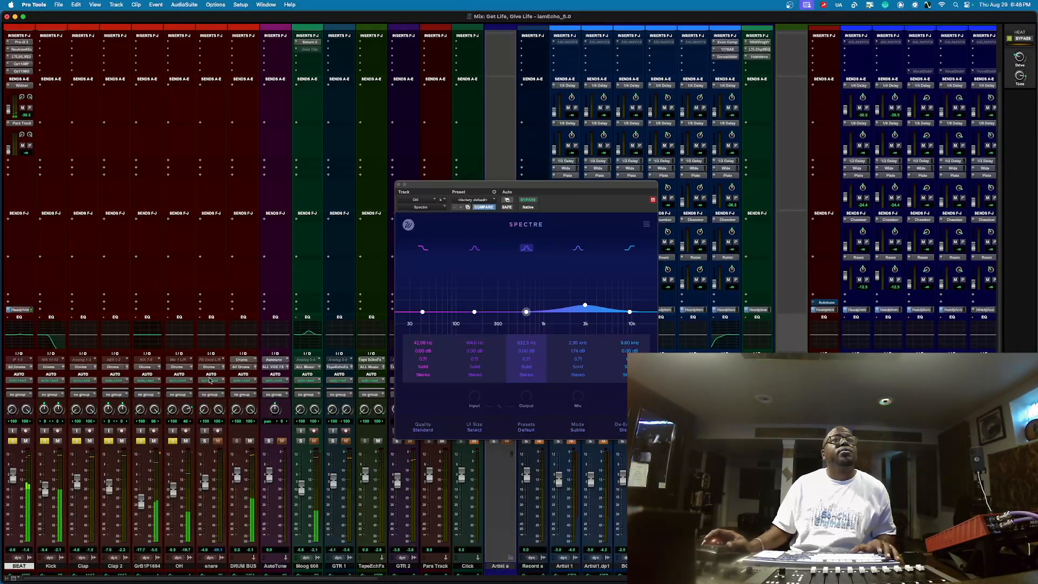
scroll(209, 369, "up", 1)
scroll(210, 369, "up", 2)
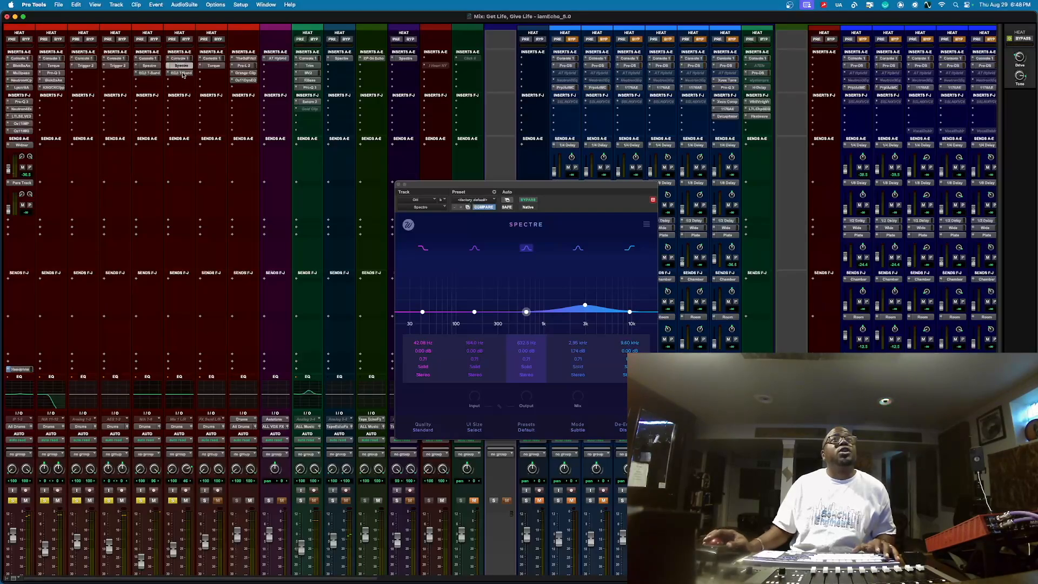
left_click(181, 73)
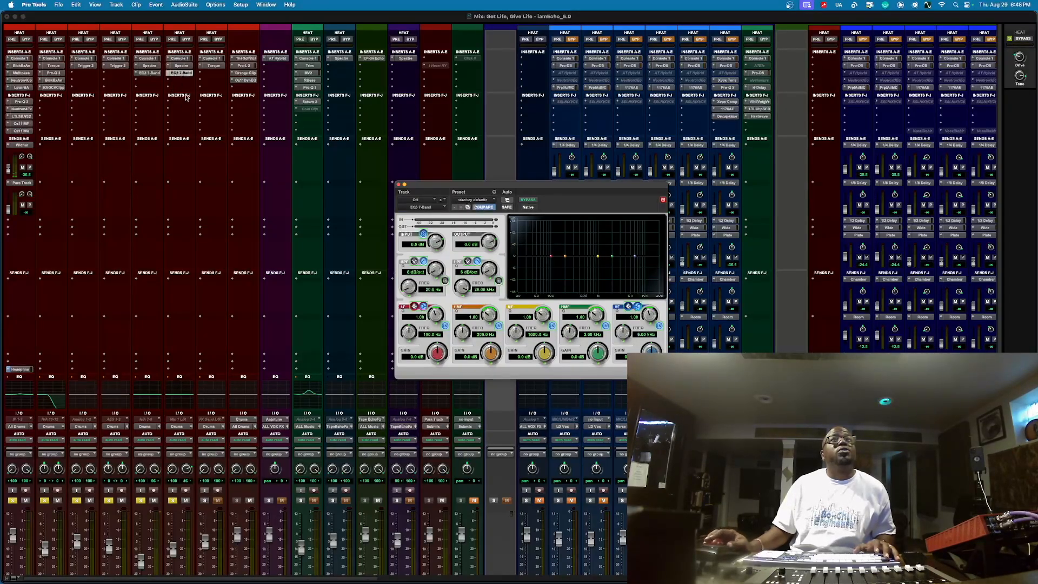
Boost the OH track's EQ3 high-mid band by 5.5 dB at 2.31 kHz during playback.
scroll(226, 249, "down", 2)
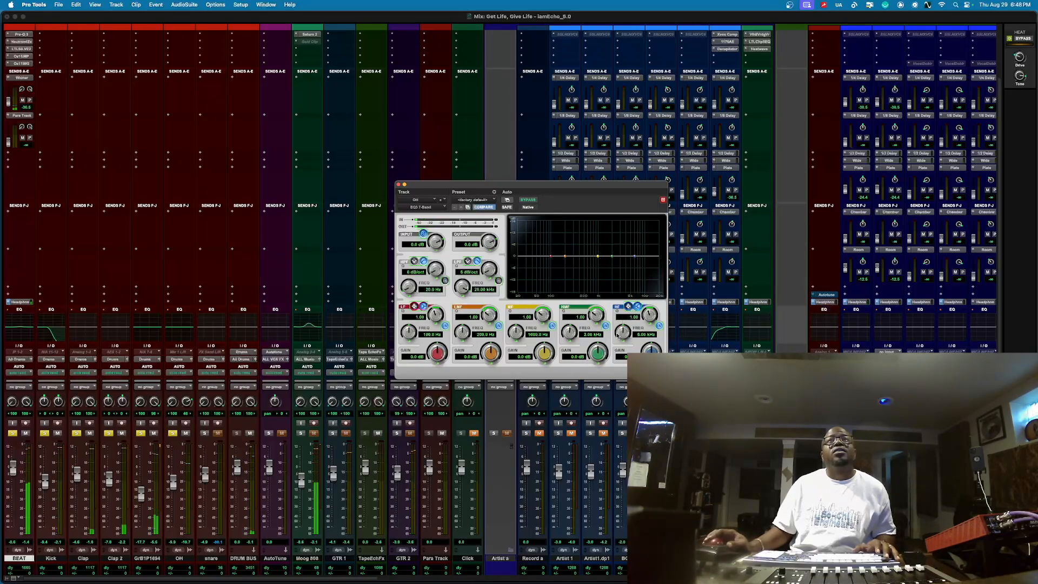
left_click_drag(598, 355, 599, 350)
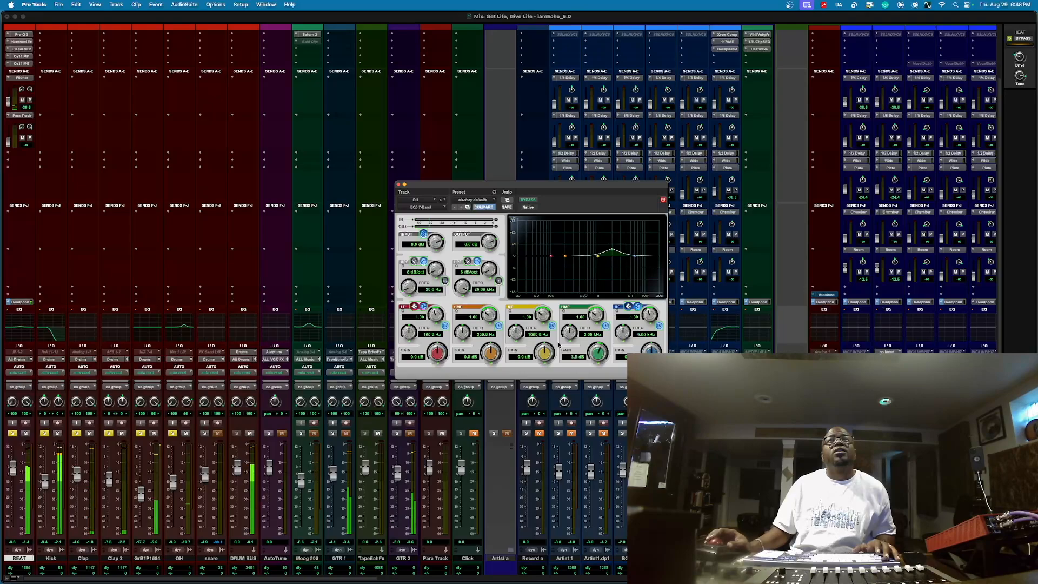
left_click_drag(569, 335, 567, 337)
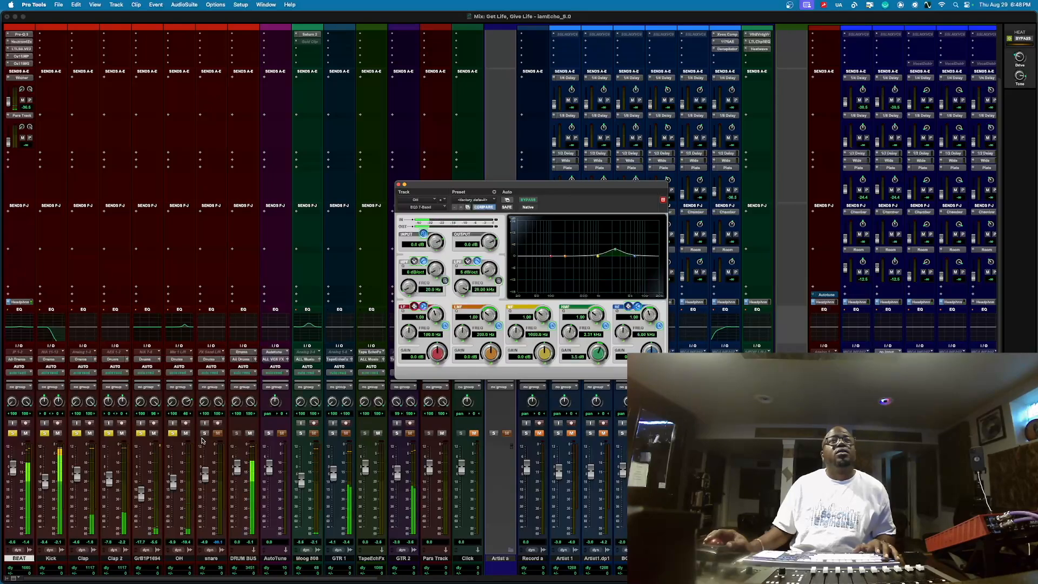
Unmute and solo the snare track with the other drums, and open its Torque plug-in to examine the settings during playback.
scroll(215, 292, "up", 4)
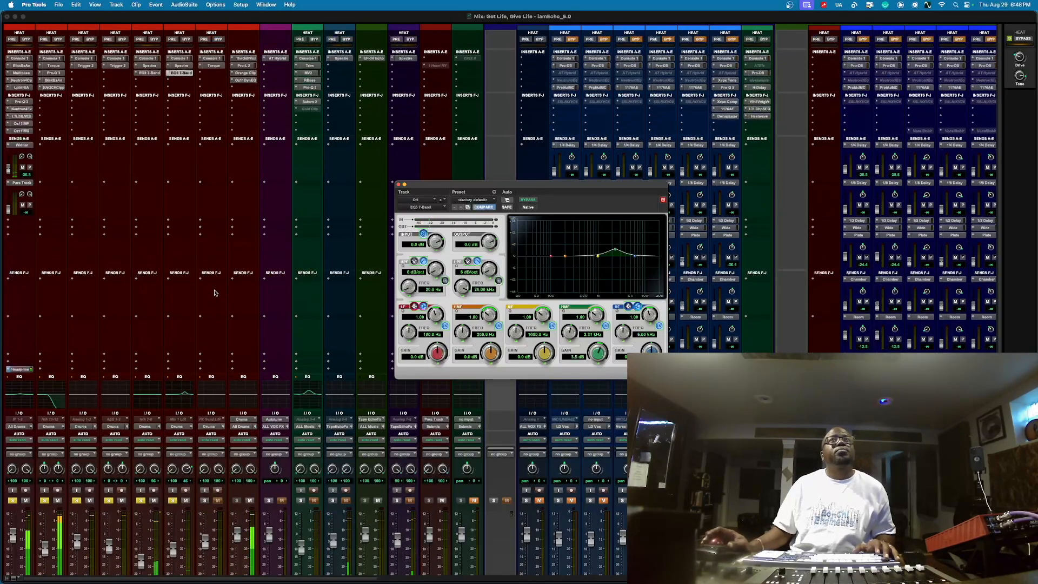
scroll(208, 487, "down", 7)
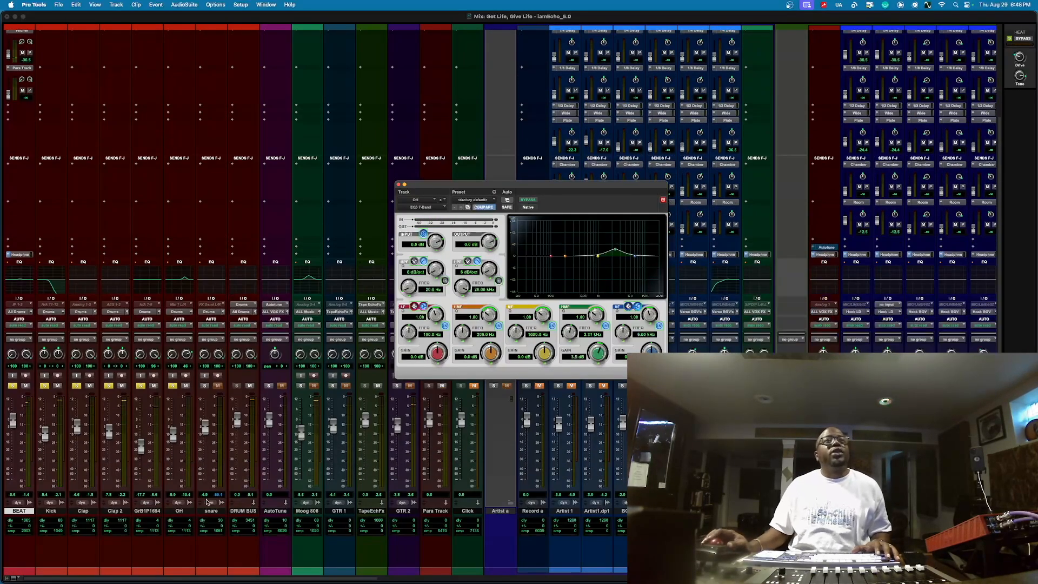
scroll(204, 351, "up", 7)
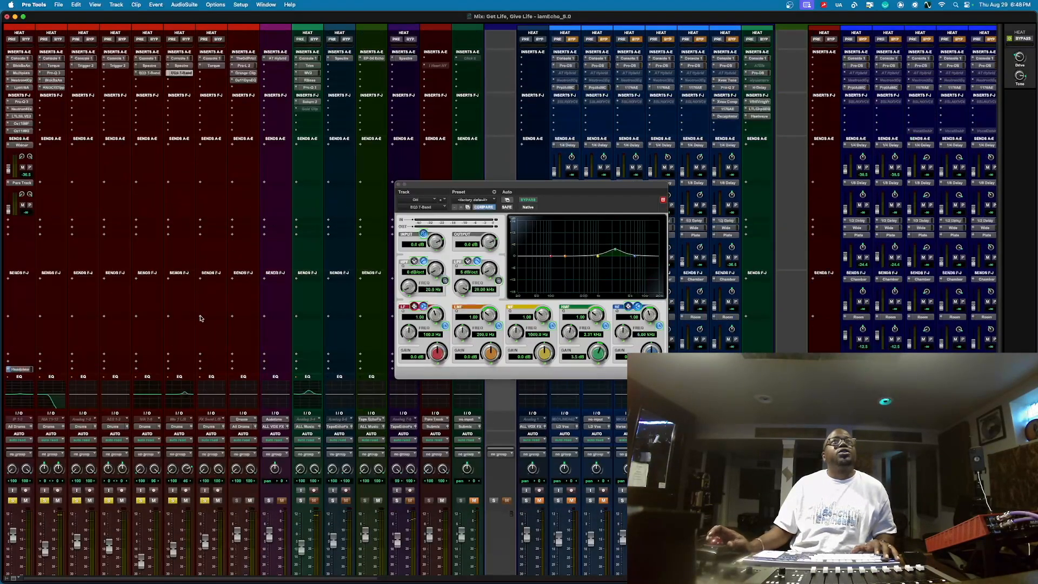
left_click(213, 66)
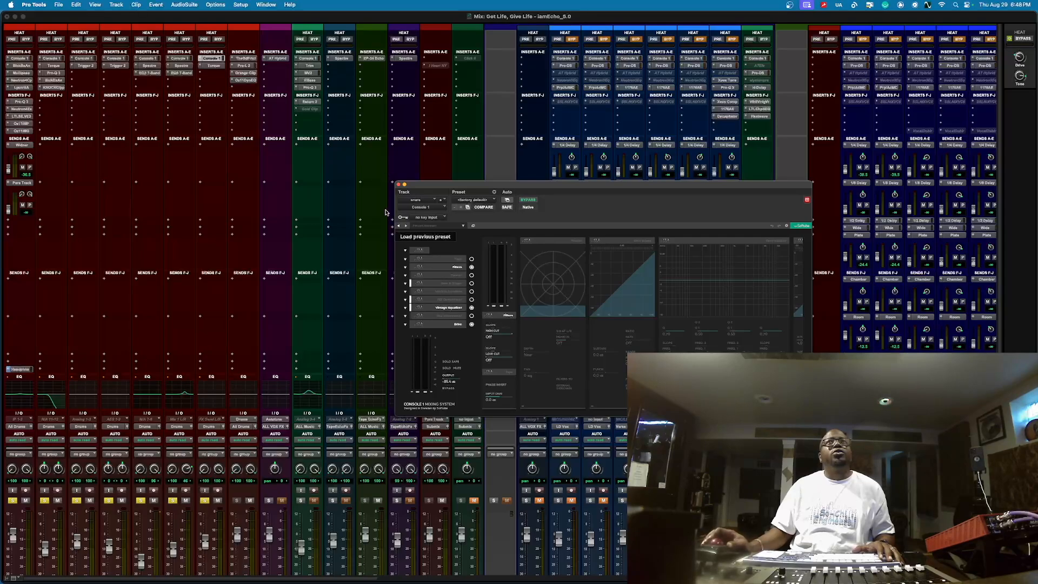
left_click(398, 185)
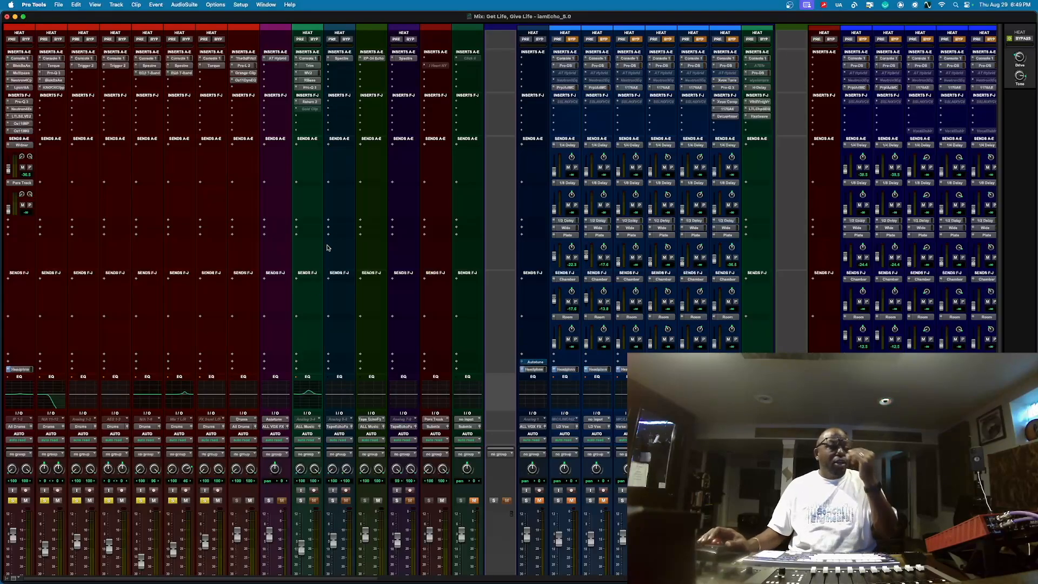
left_click(214, 66)
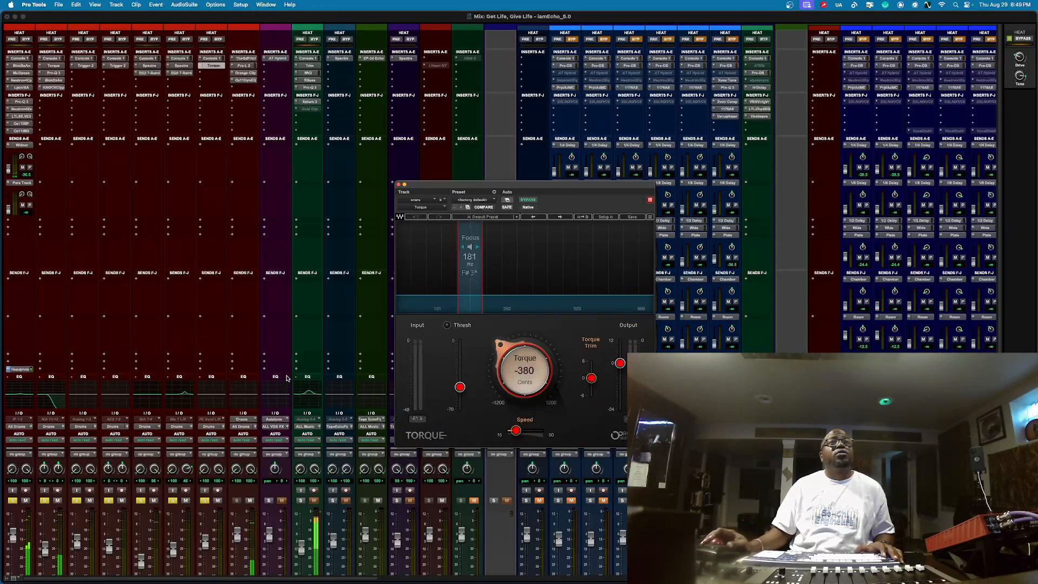
scroll(240, 494, "down", 4)
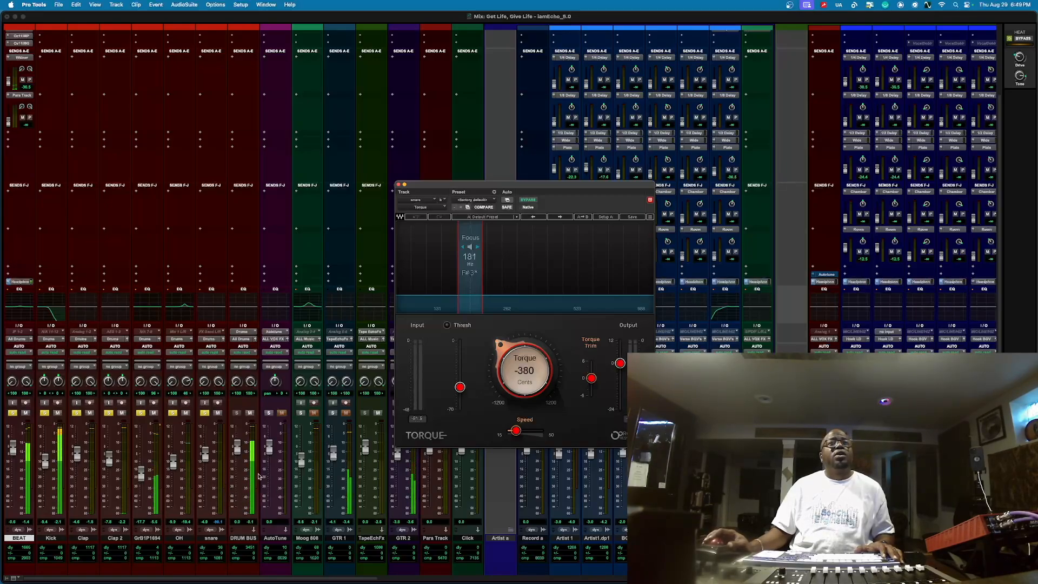
Switch to the Edit window, open Console 1 on the snare track, and audition the soloed tracks from the session start.
key("super+equal")
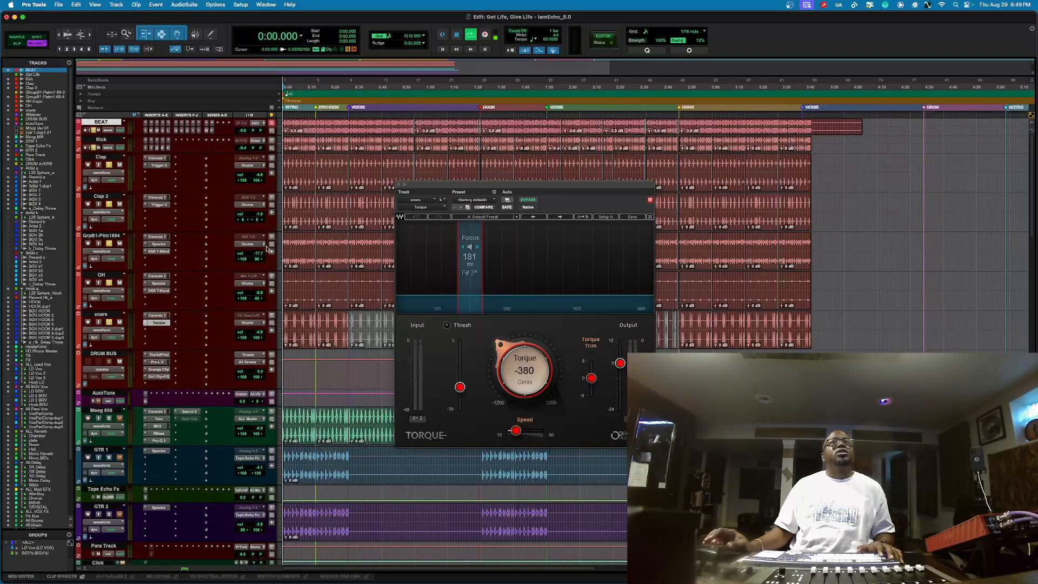
key("space")
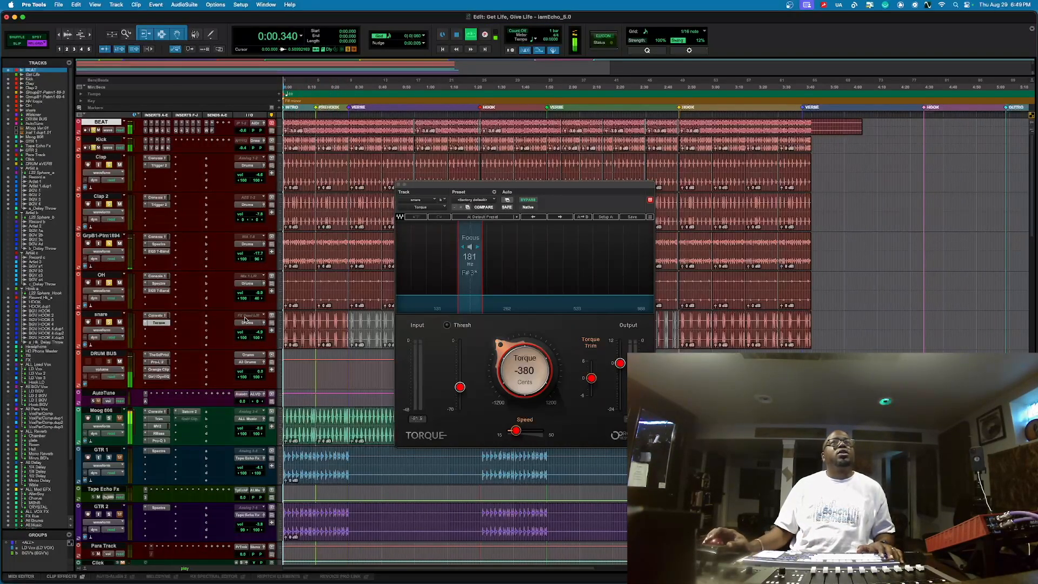
left_click(164, 316)
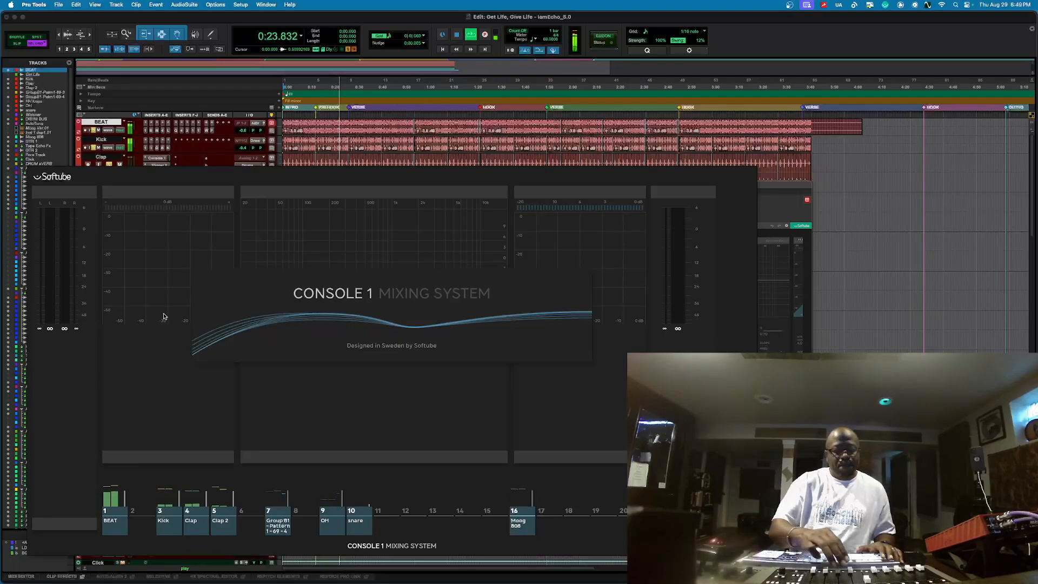
key("space")
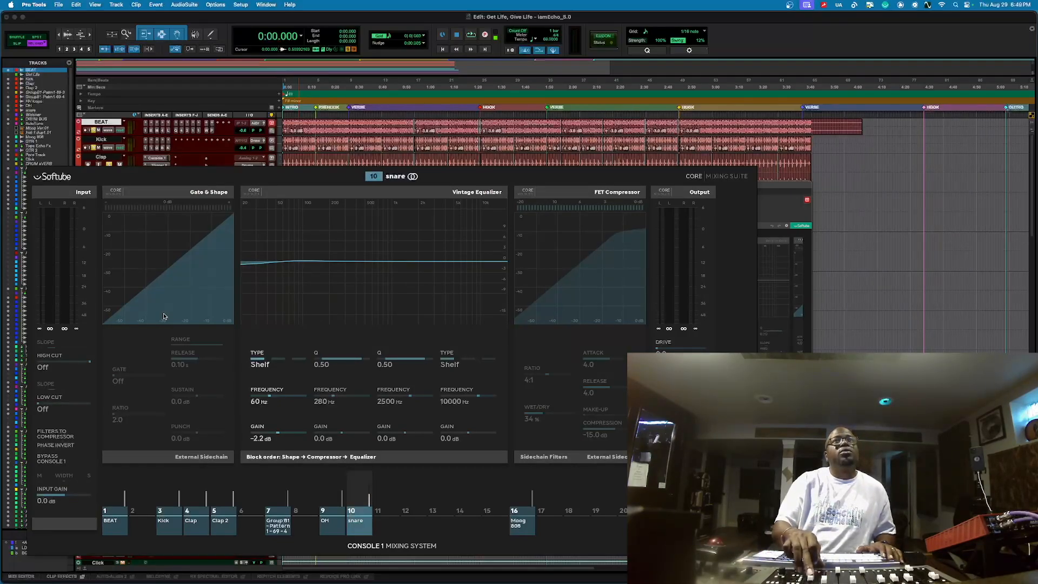
key("space")
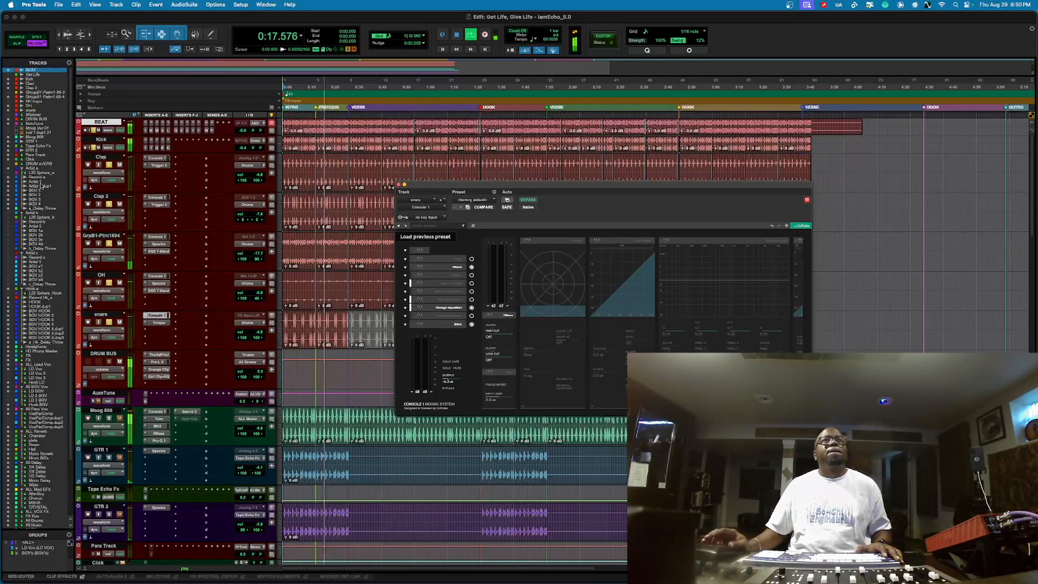
key("space")
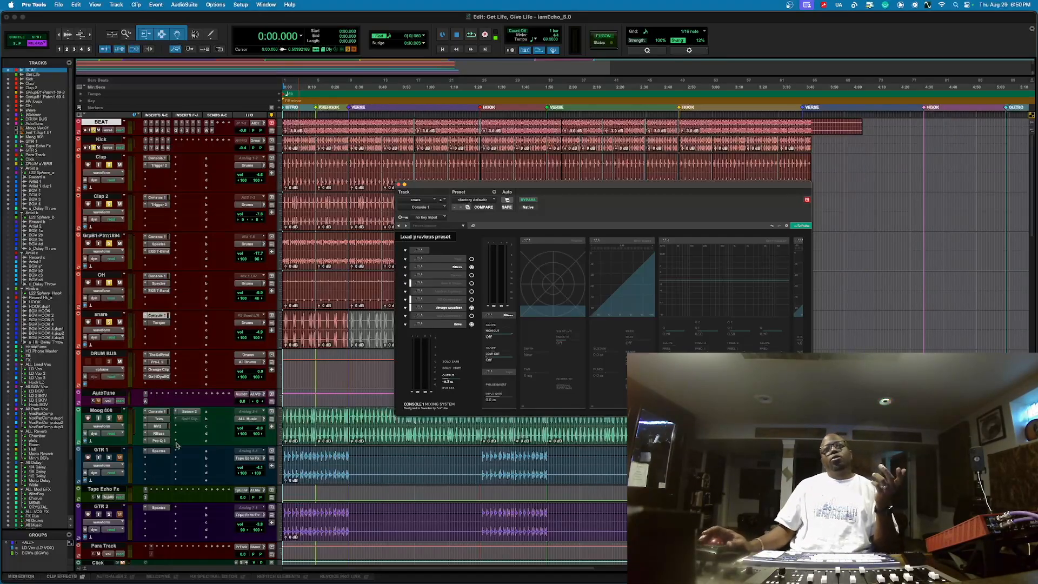
Open Spectre on the GTR 1 track and view the plug-in choices for its next free insert slot.
scroll(177, 445, "down", 5)
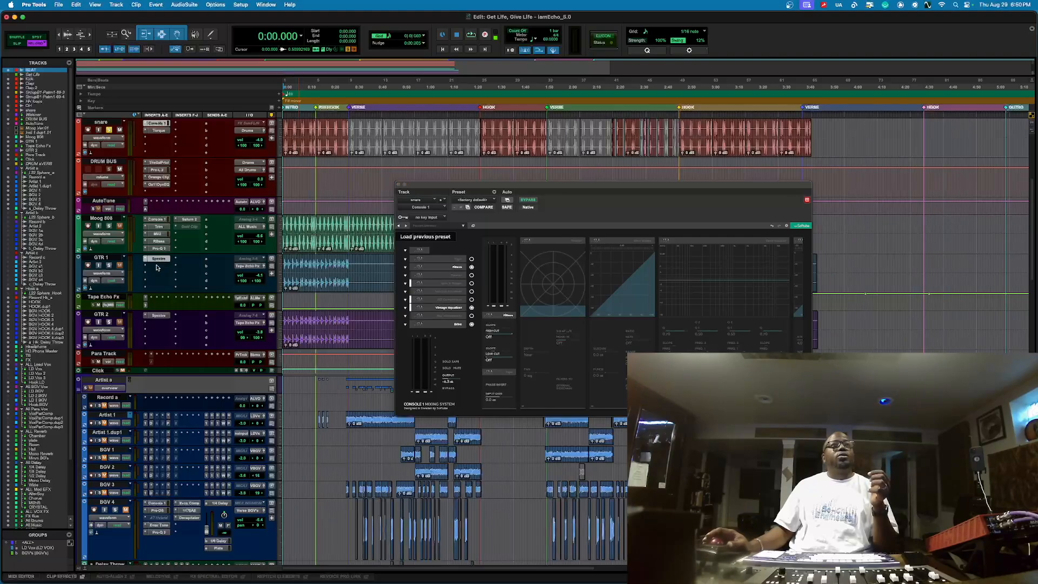
left_click(157, 260)
left_click(146, 269)
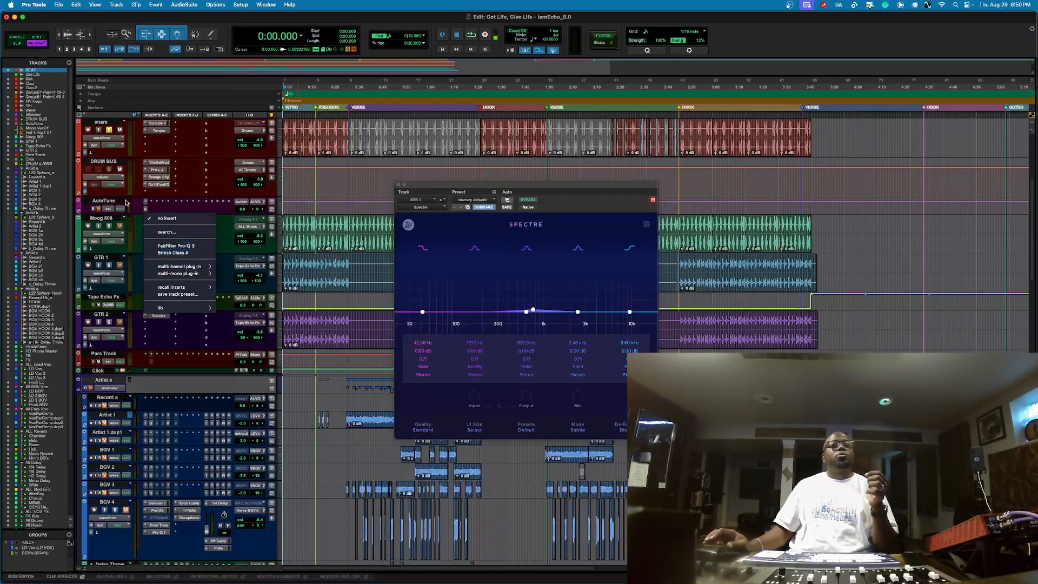
left_click(125, 202)
Open the snare track's EQ3 7-Band, toggle its input polarity during playback, and close the plug-in.
scroll(162, 183, "up", 5)
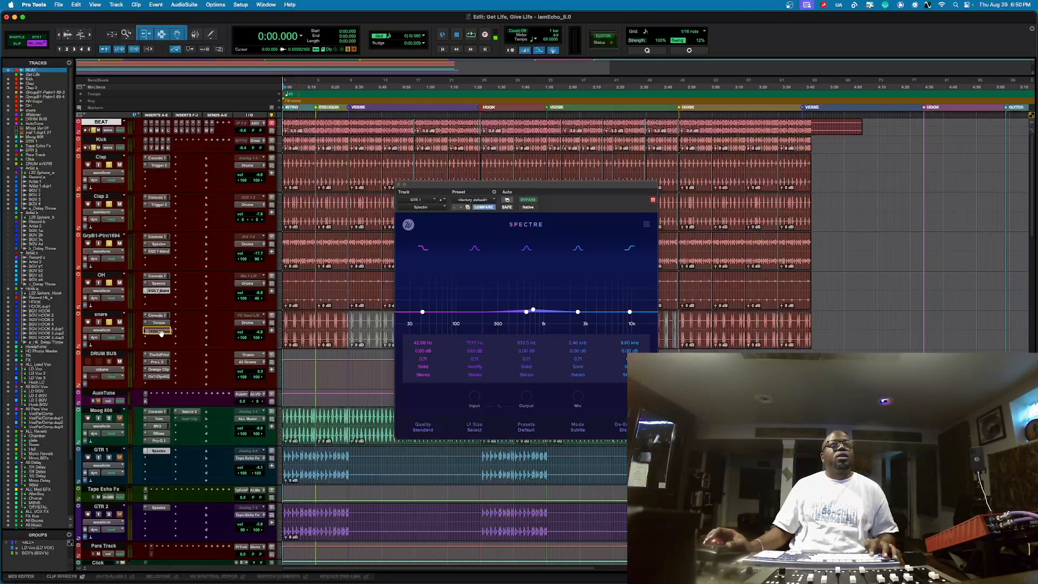
left_click_drag(160, 333, 160, 331)
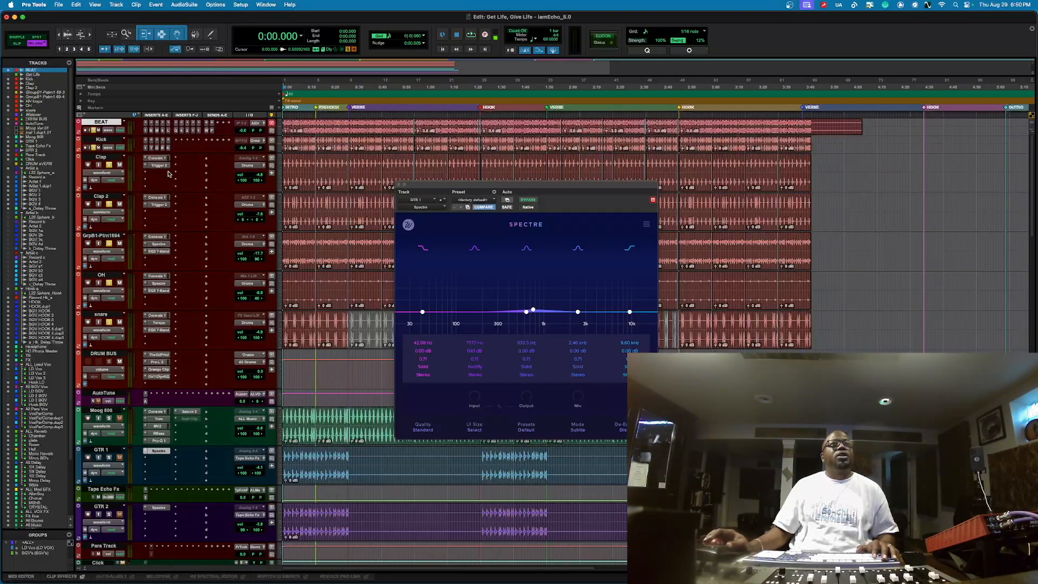
left_click(157, 331)
key("space")
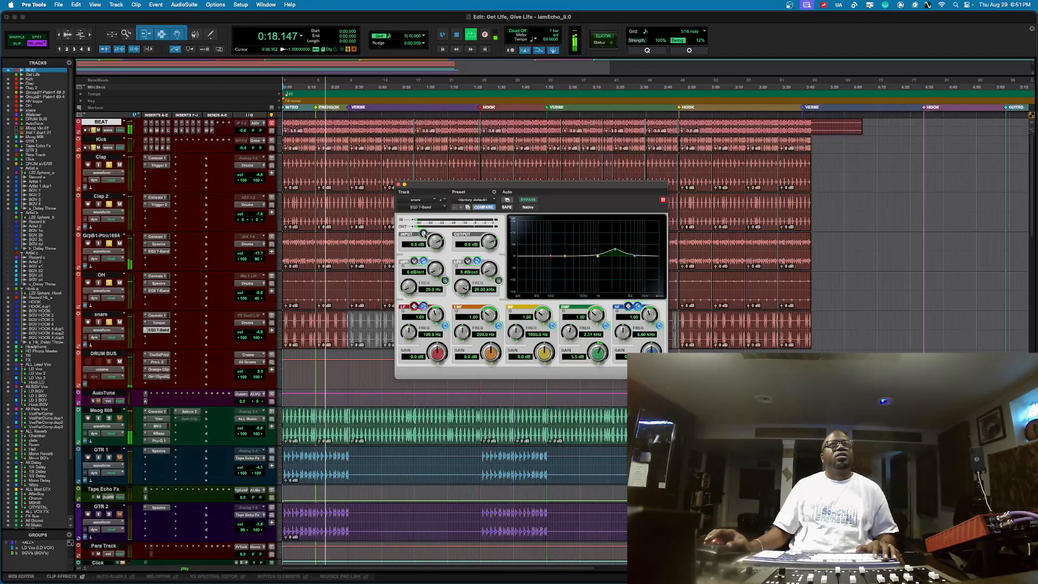
left_click(425, 235)
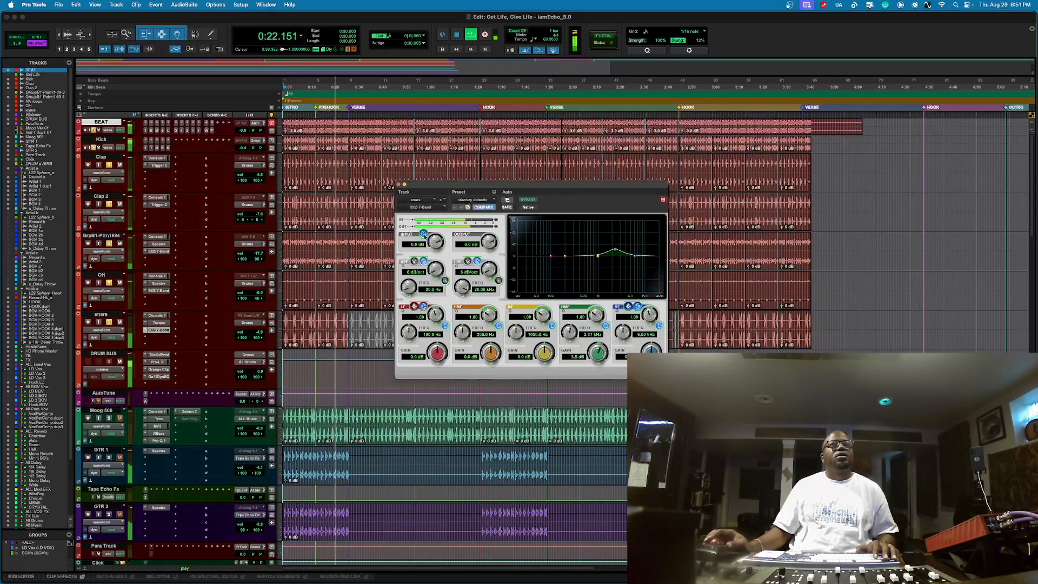
key("space")
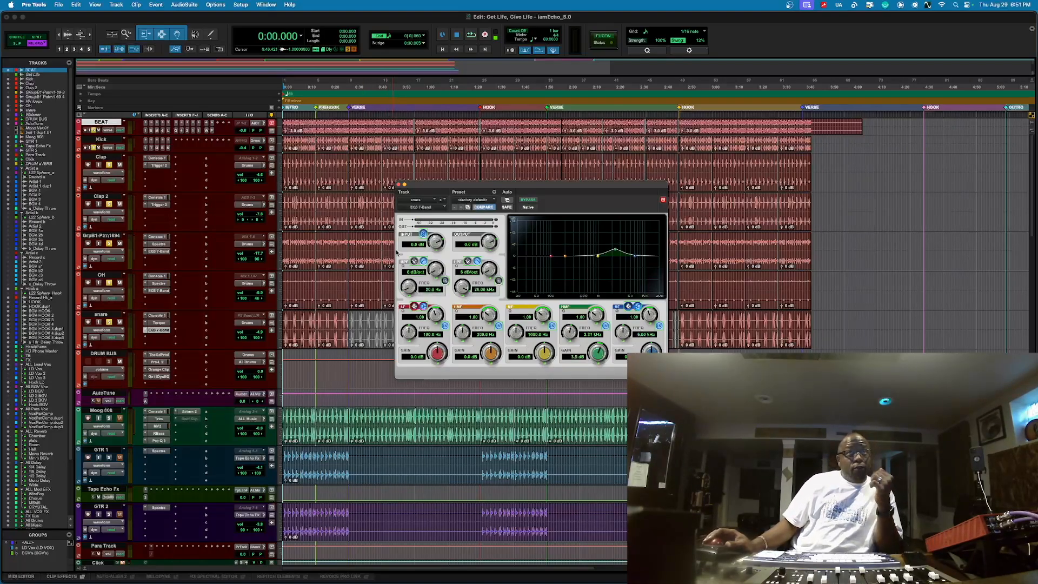
left_click(398, 185)
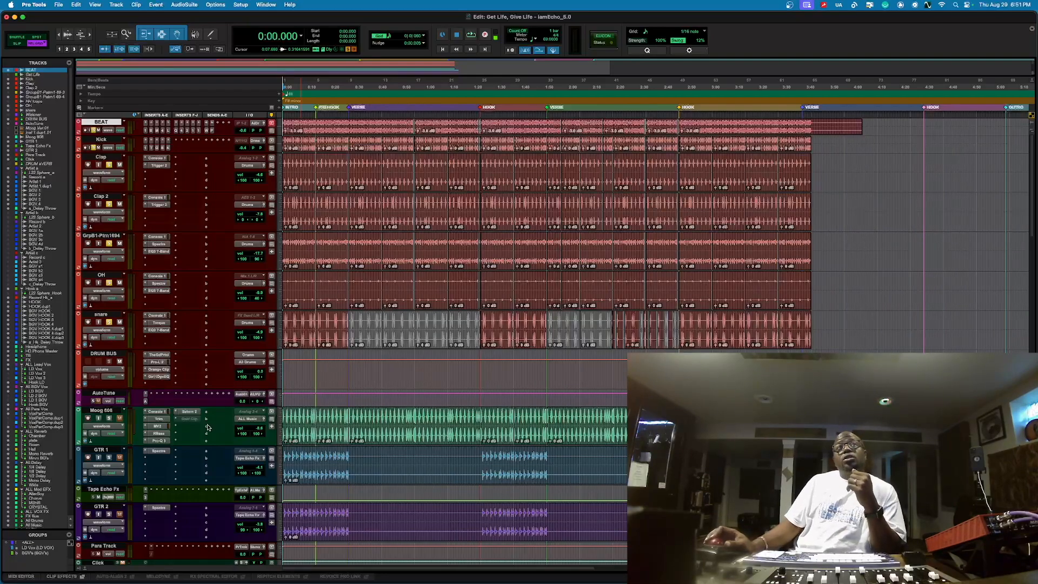
Examine the DRUM BUS plug-ins one by one: The God Particle, Pro-L 2, Orange Clip and Ozone 11 Dynamic EQ.
scroll(208, 427, "down", 3)
left_click(163, 242)
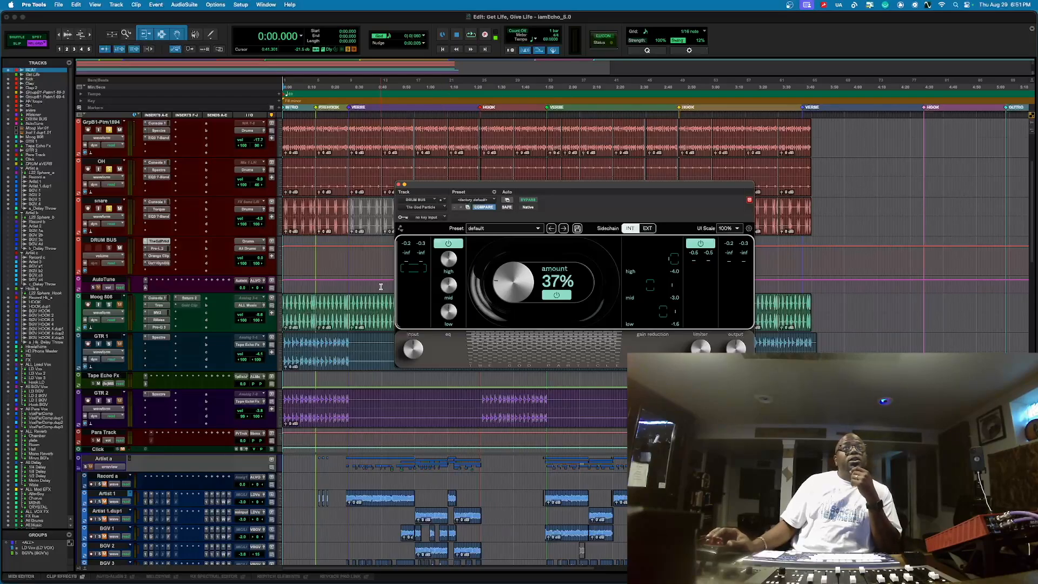
left_click(154, 249)
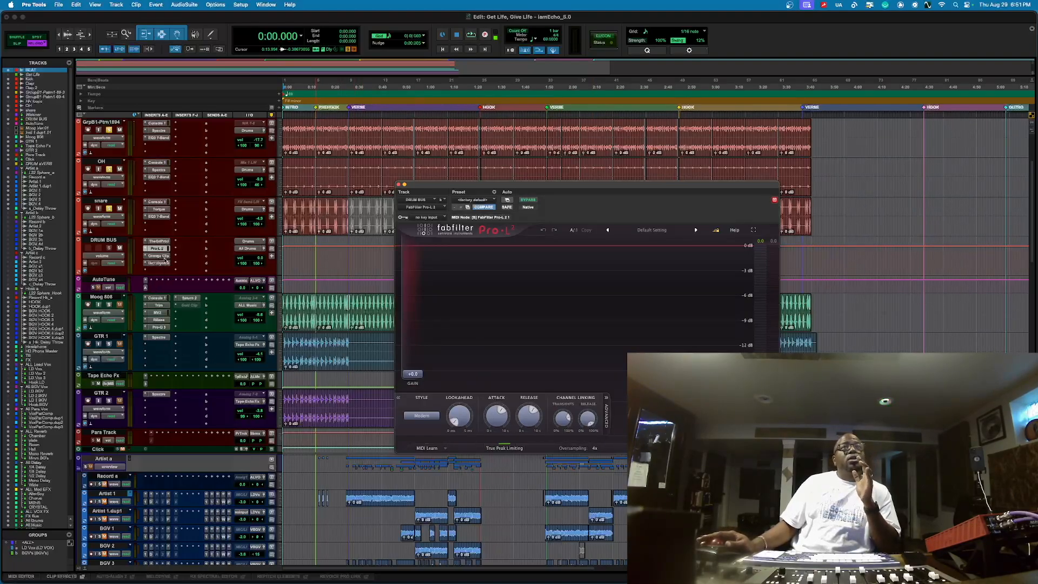
left_click(158, 256)
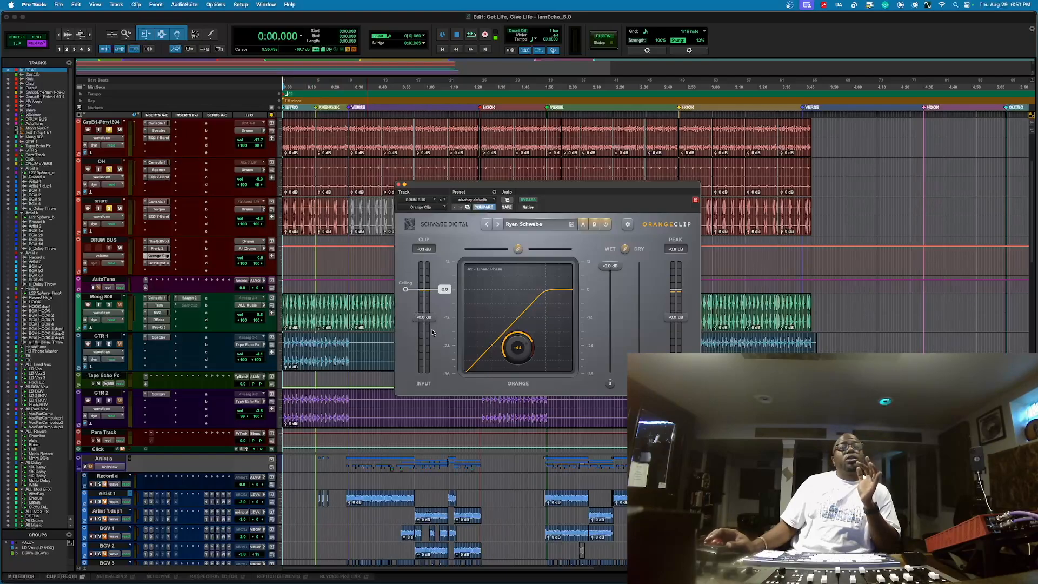
left_click(157, 248)
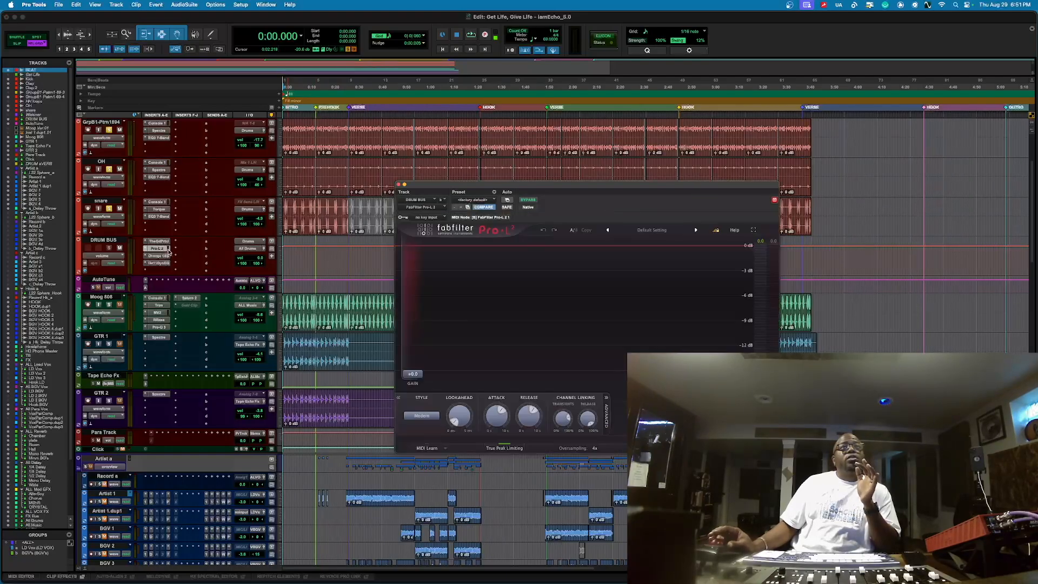
left_click(159, 256)
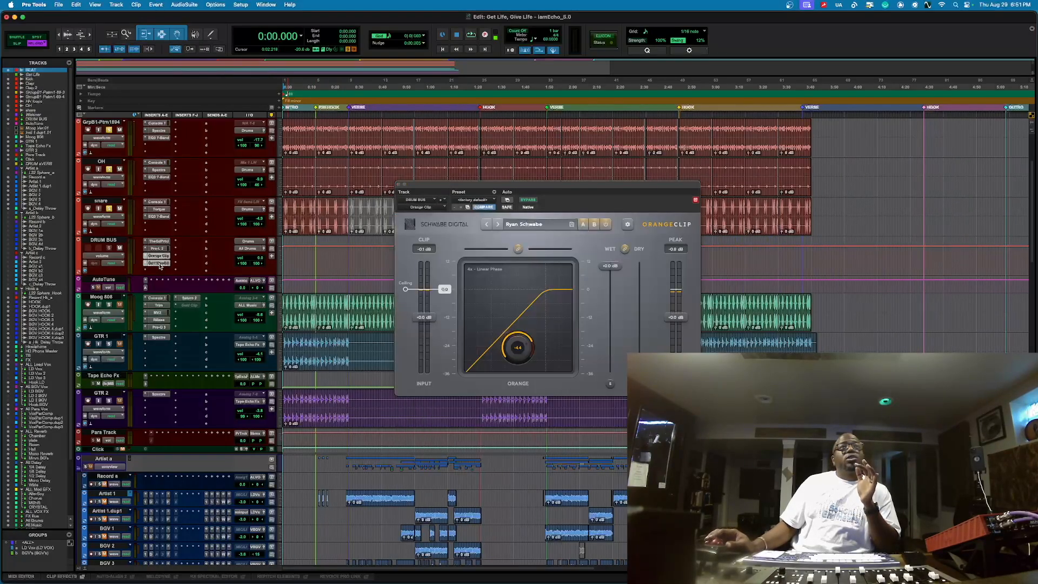
left_click(159, 263)
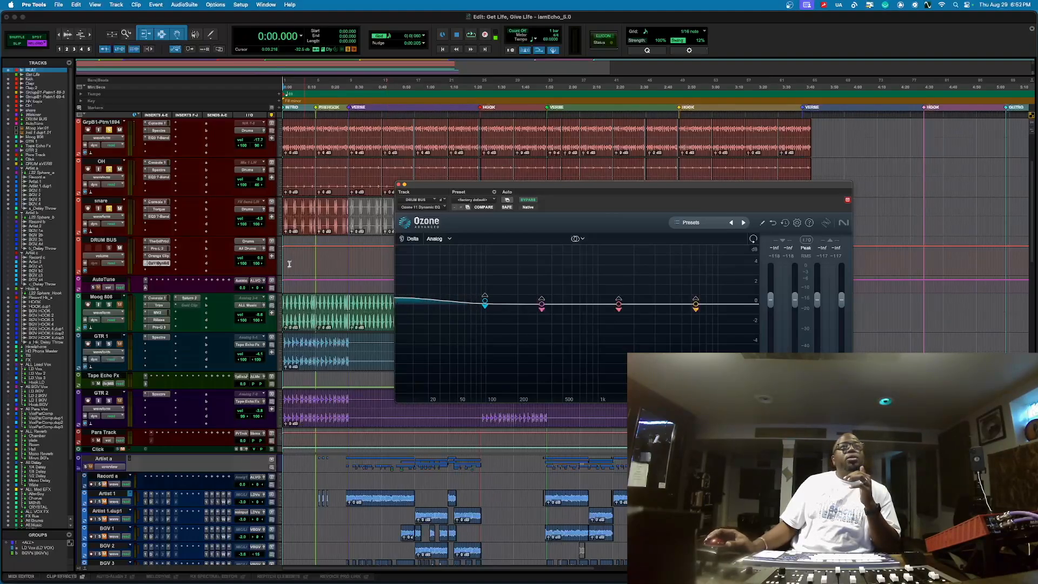
left_click(399, 185)
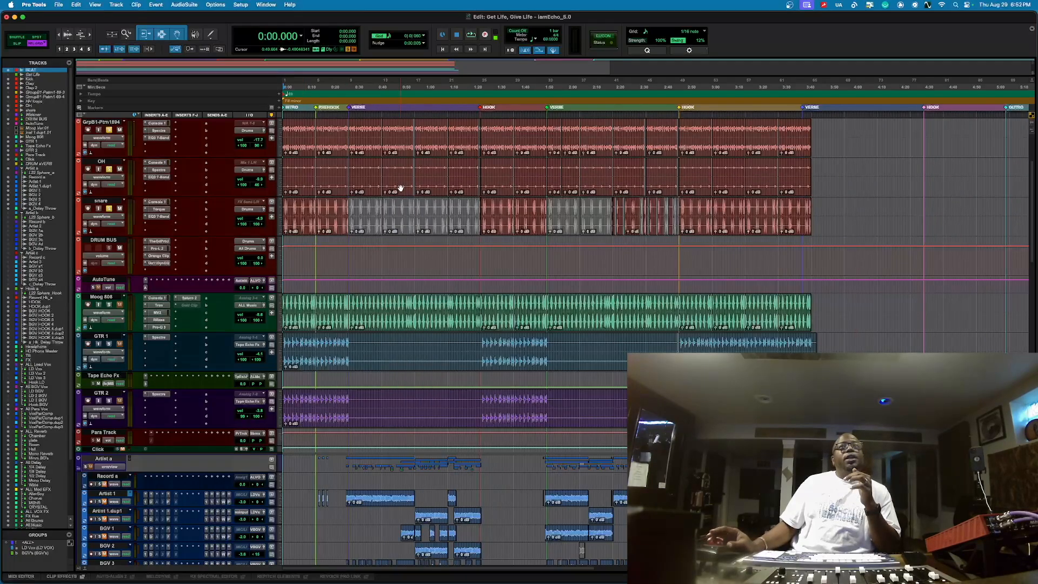
Solo the Moog 808 track alongside the soloed drums and play the session from the start.
left_click(103, 298)
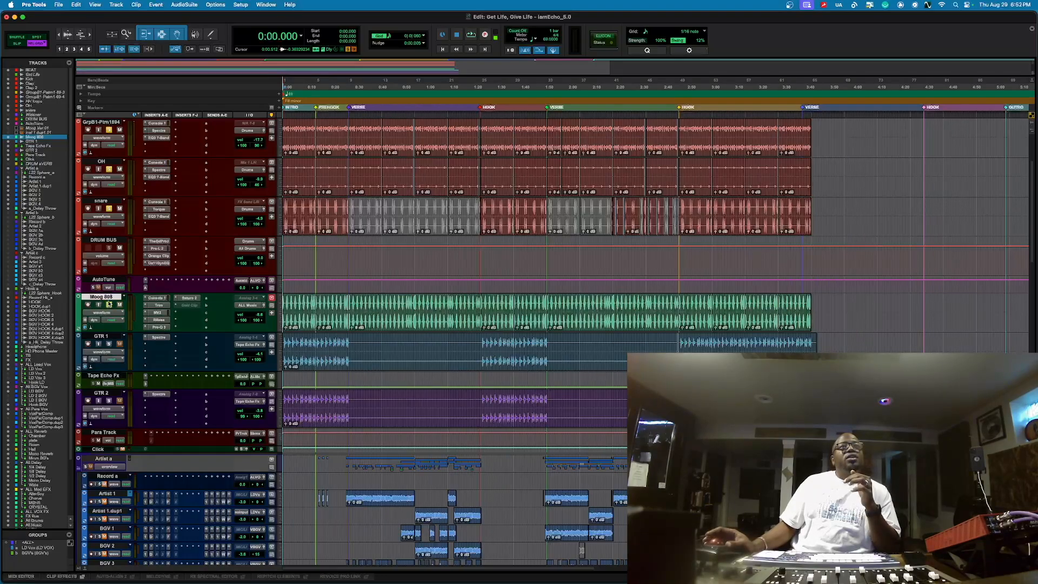
key("space")
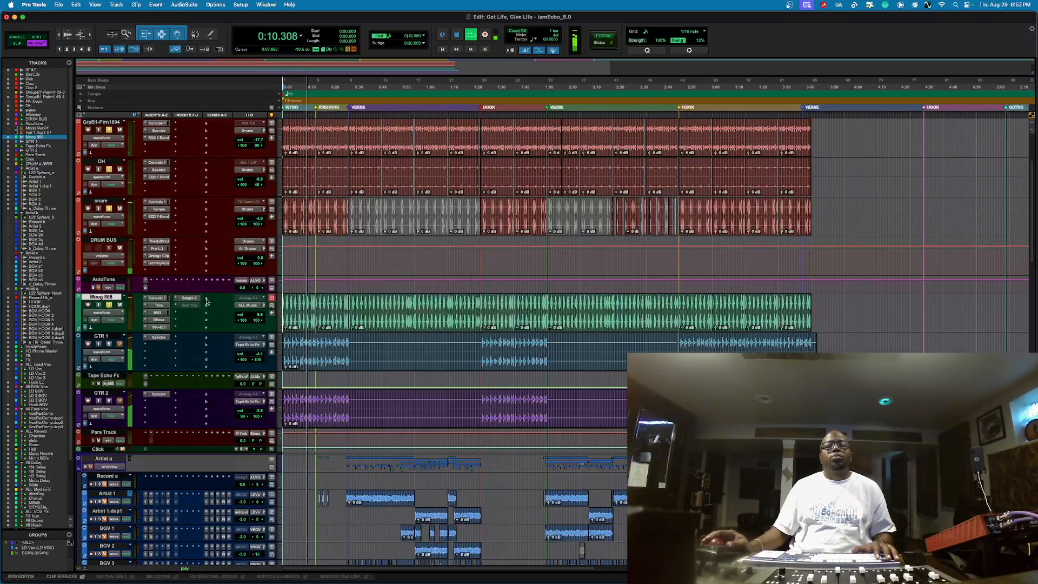
scroll(206, 279, "up", 3)
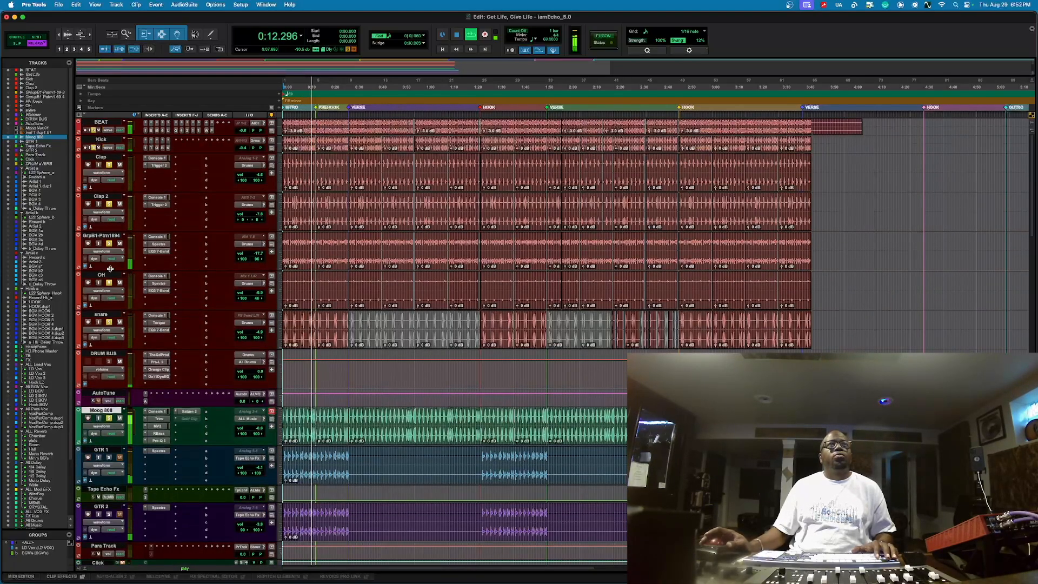
Select all tracks from BEAT through DRUM BUS during playback, and stop after listening.
left_click(110, 122)
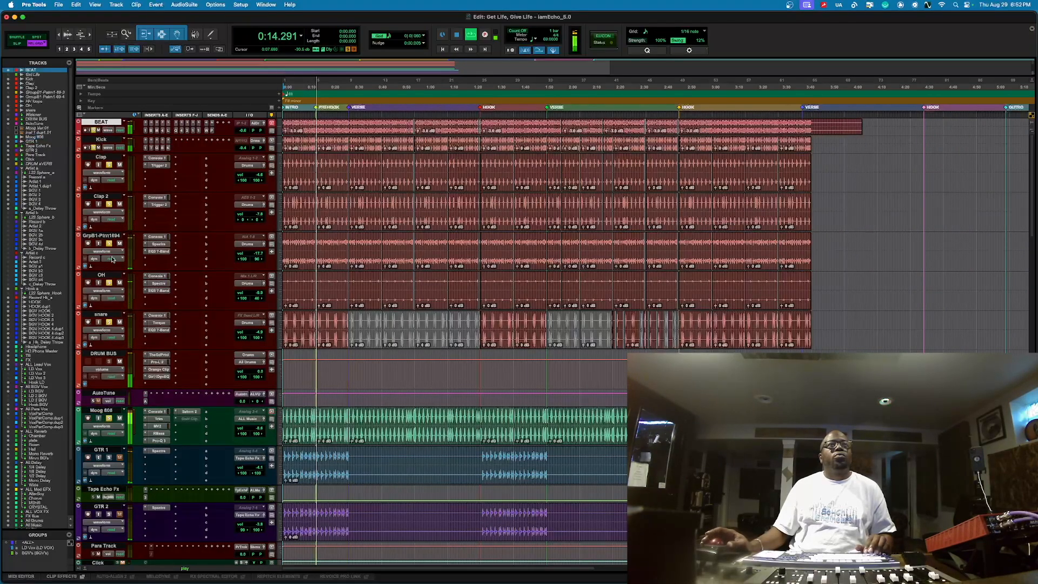
left_click(113, 314, "alt")
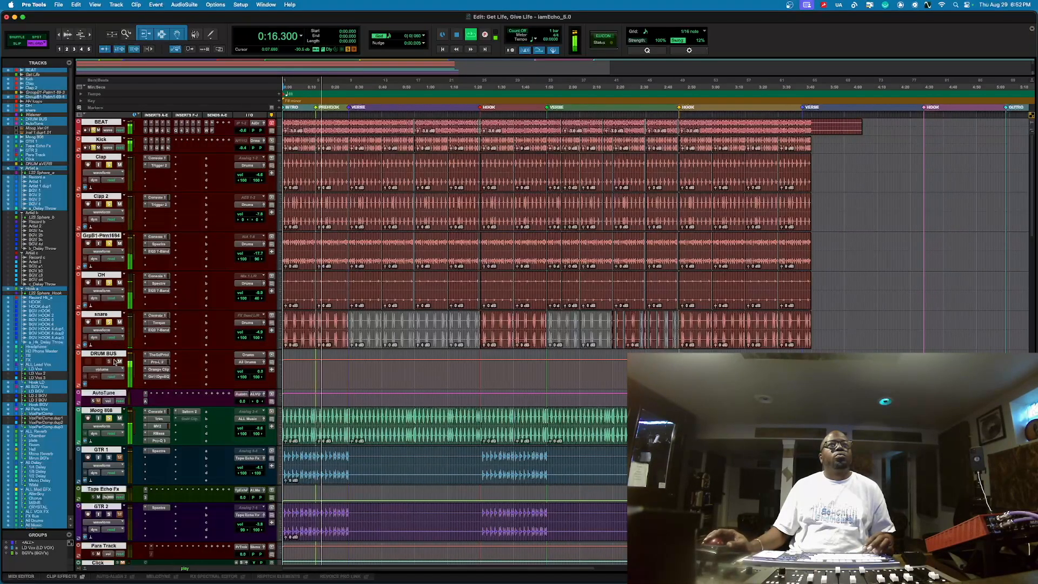
left_click(113, 314, "alt")
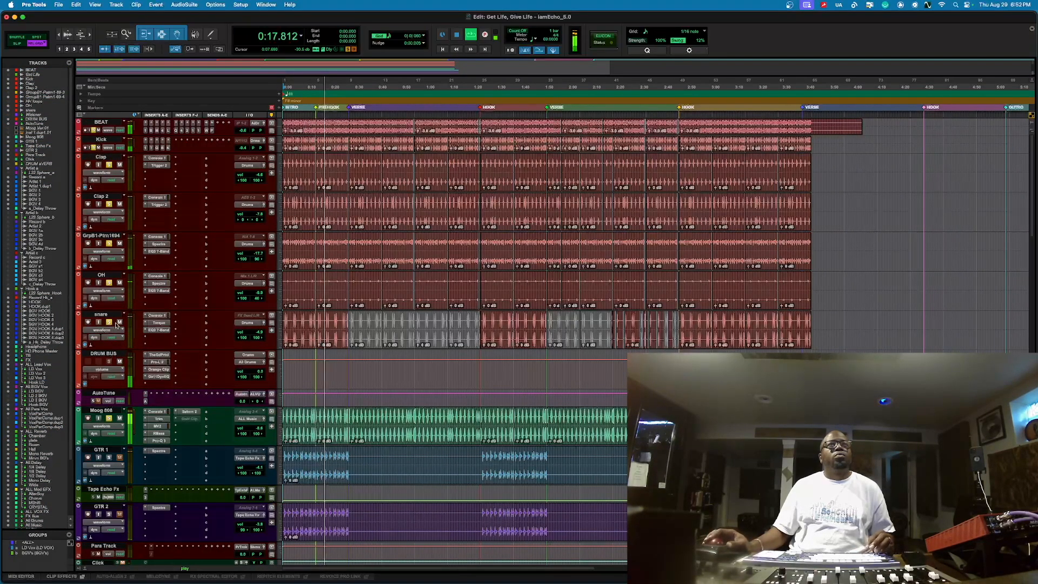
left_click(111, 122)
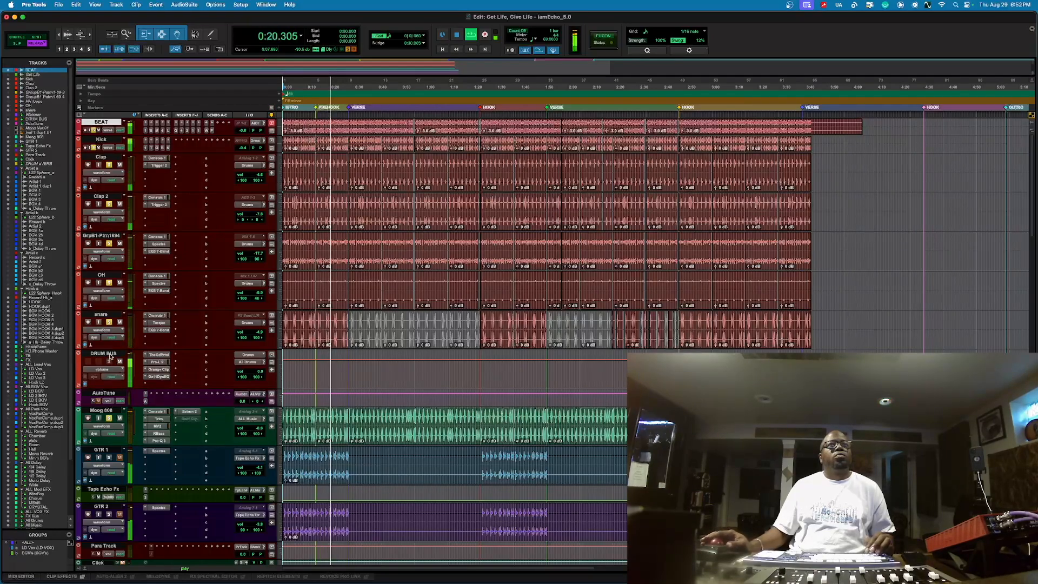
left_click(110, 355, "shift")
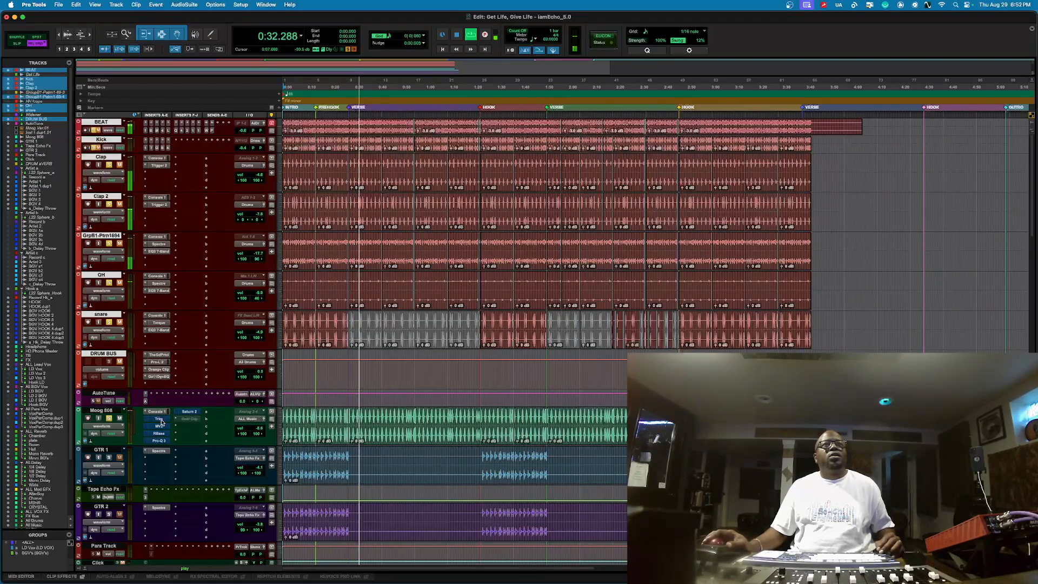
key("space")
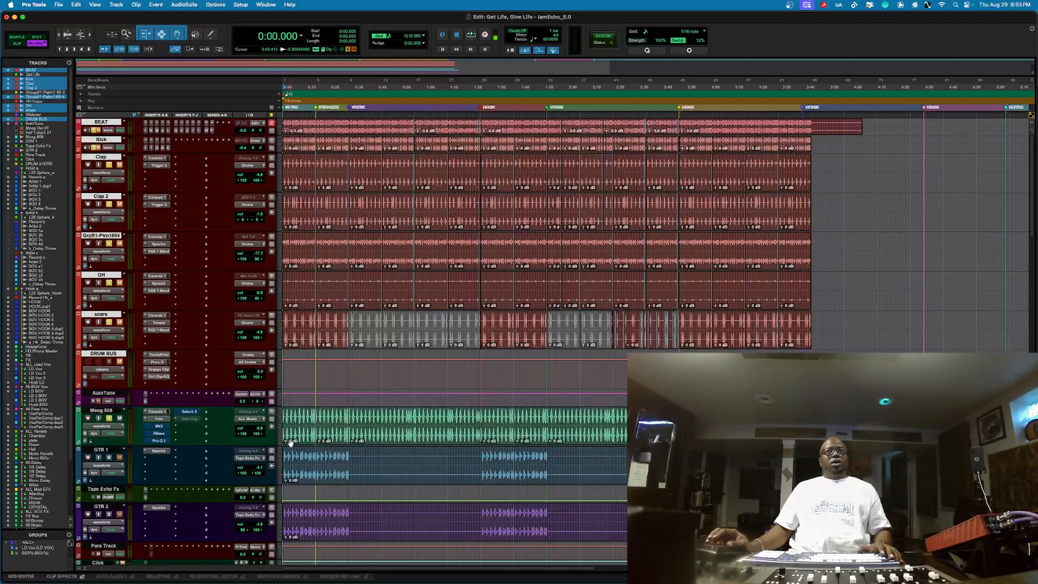
Open the Trim plug-in on the Moog 808 track and check its right and left channel settings.
left_click(159, 419)
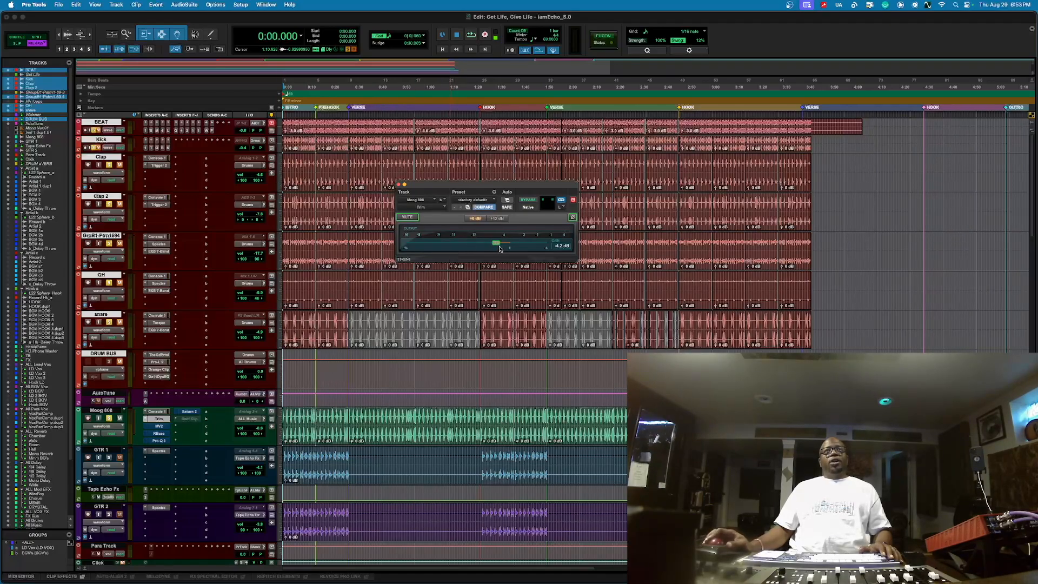
left_click(564, 209)
left_click(565, 219)
left_click(563, 210)
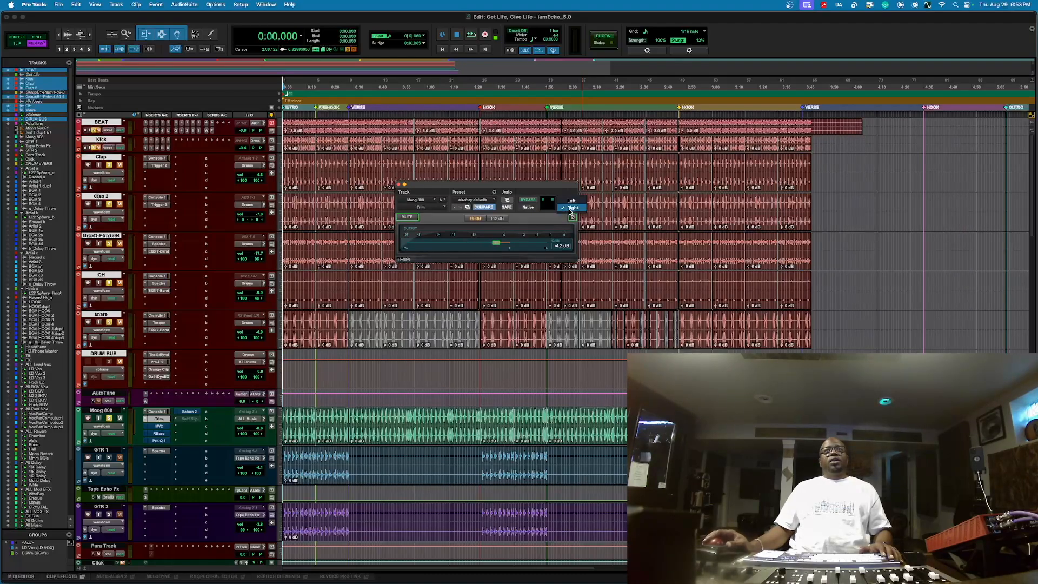
left_click(572, 201)
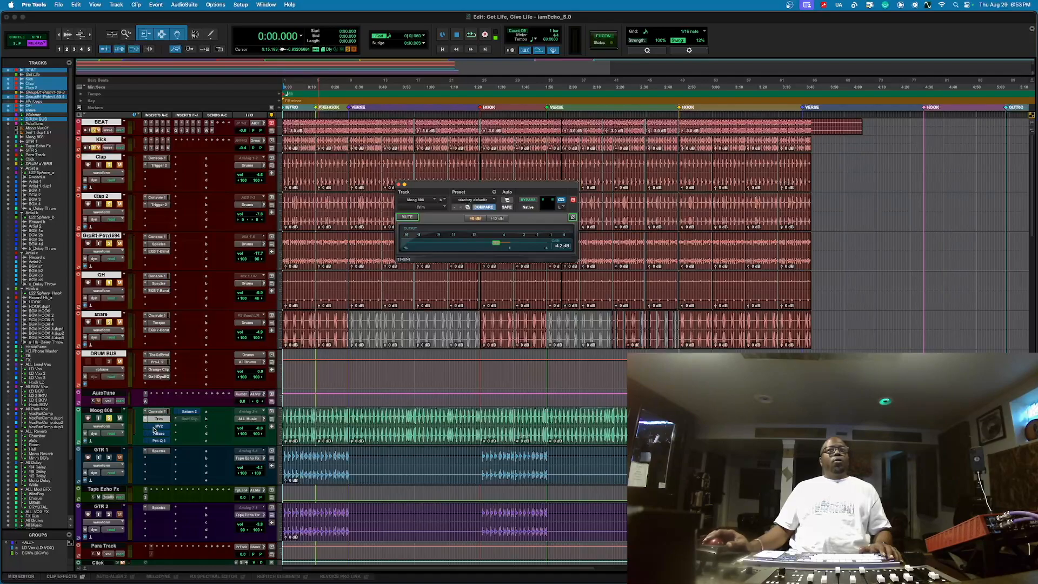
Open MV2 on the Moog 808 track, take it out of bypass, and audition it from the session start.
left_click(159, 427)
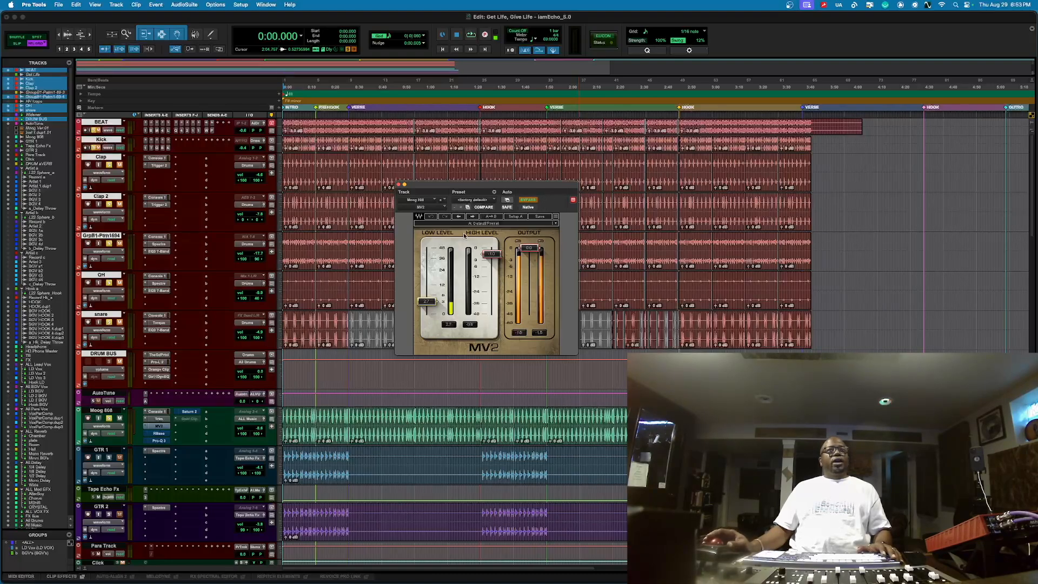
key("space")
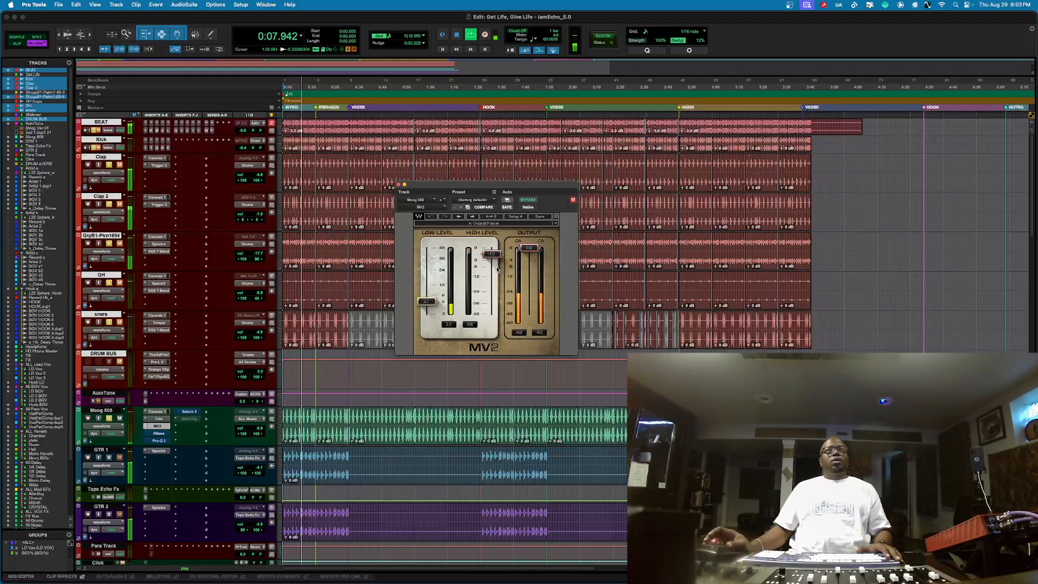
key("space")
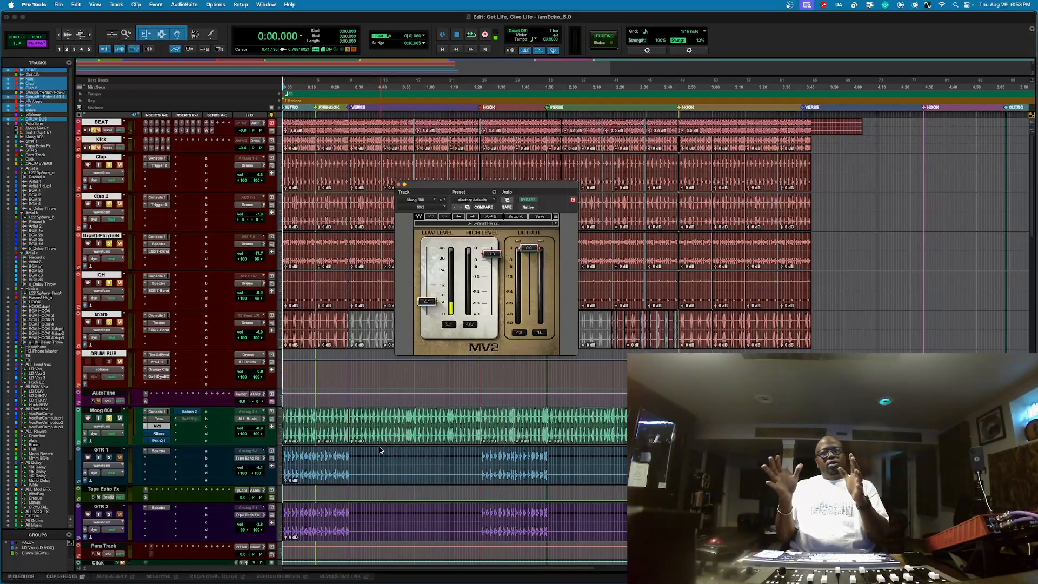
Open RBass on the Moog 808 track and compare the sound with and without bypass during playback.
left_click(159, 433)
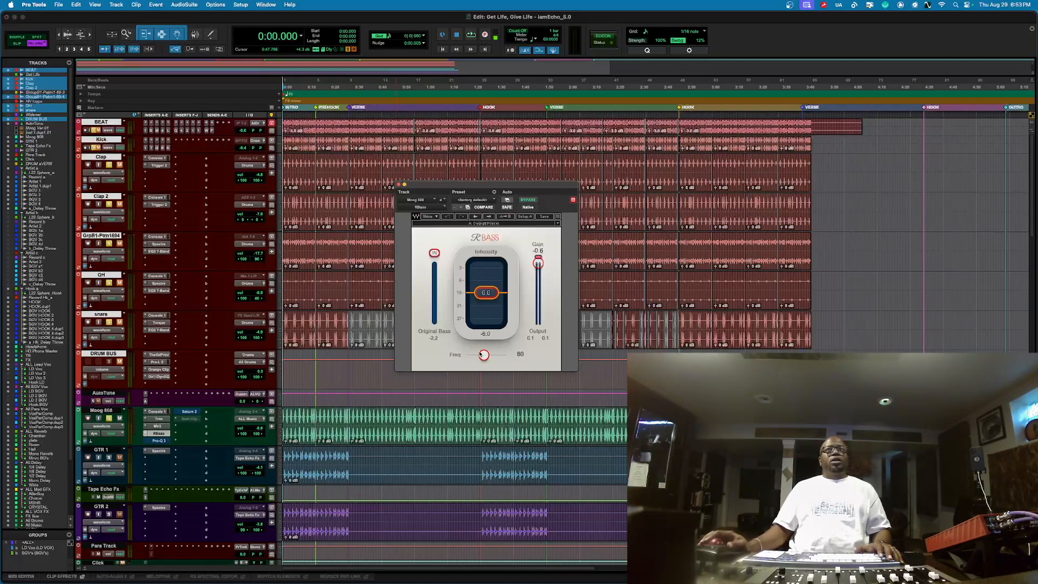
key("space")
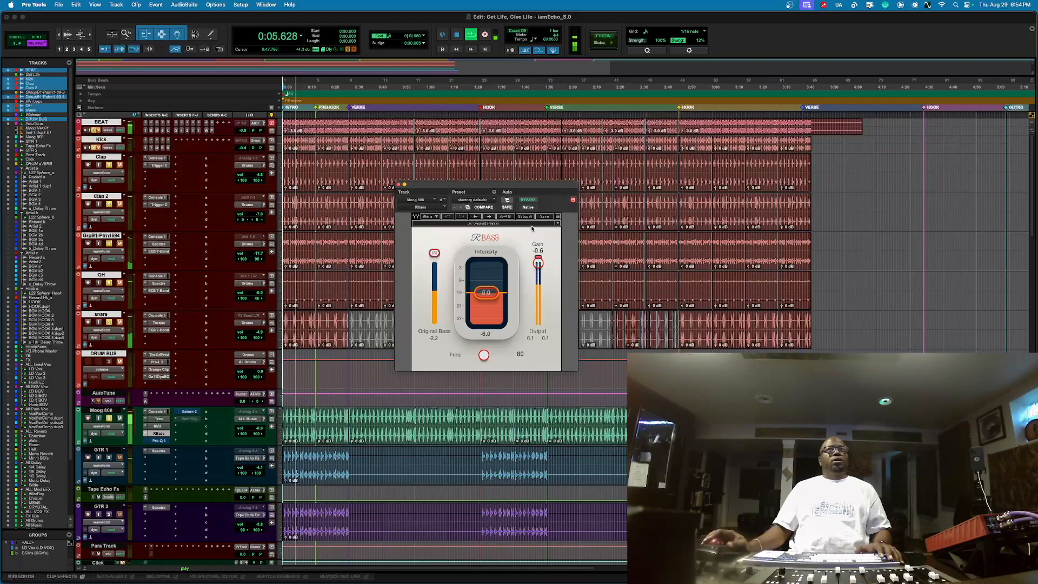
left_click(532, 202)
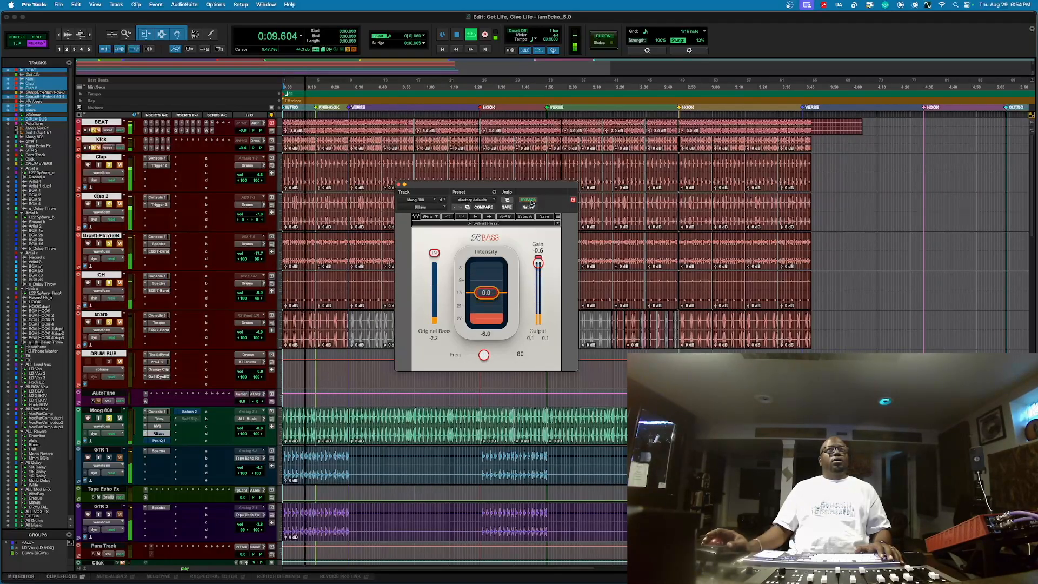
left_click(532, 202)
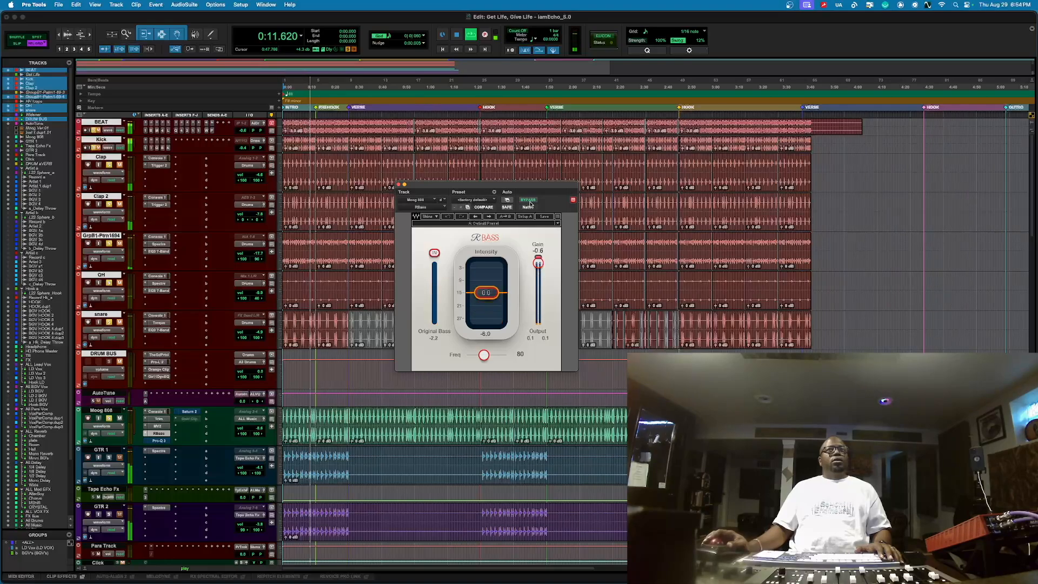
key("space")
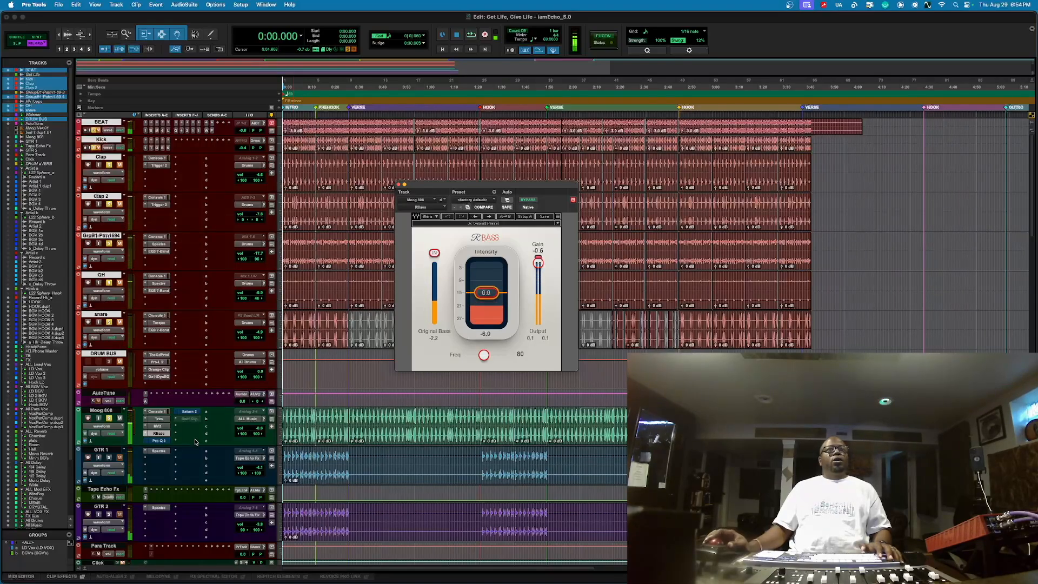
Open Pro-Q 3 on the Moog 808 track and compare the sound with and without bypass during playback.
left_click(164, 441)
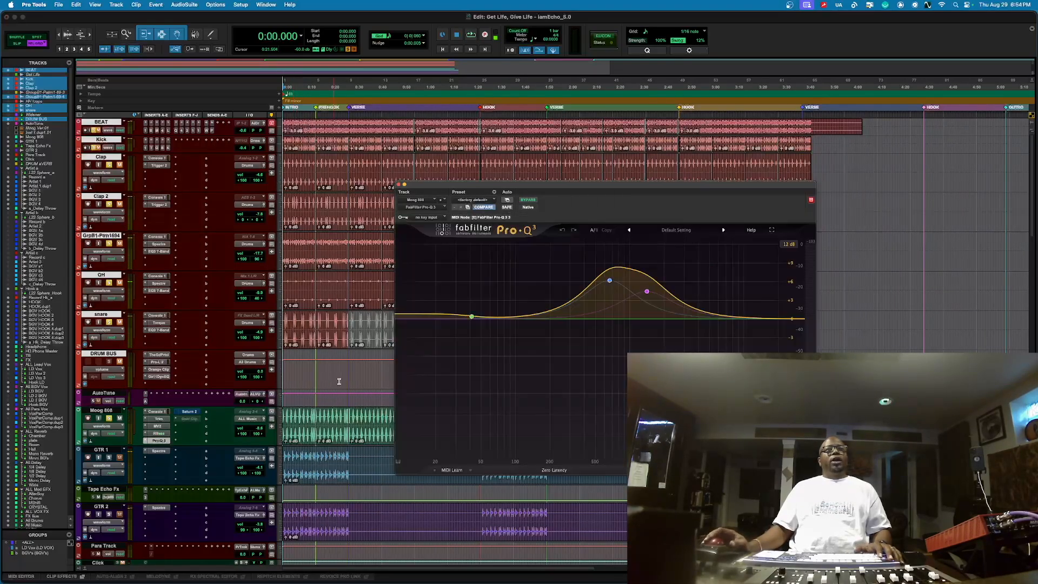
mouse_move(599, 273)
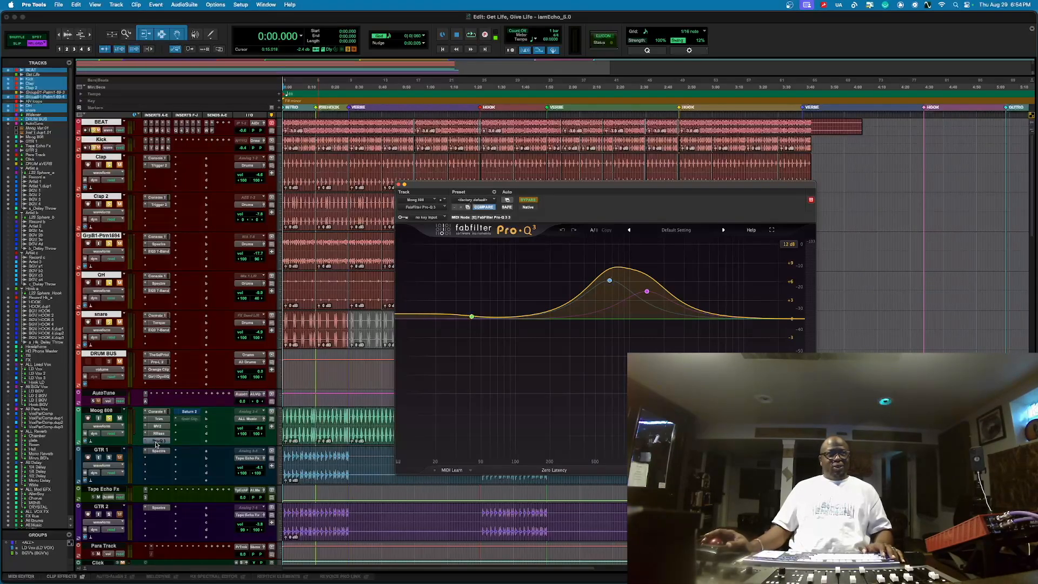
key("space")
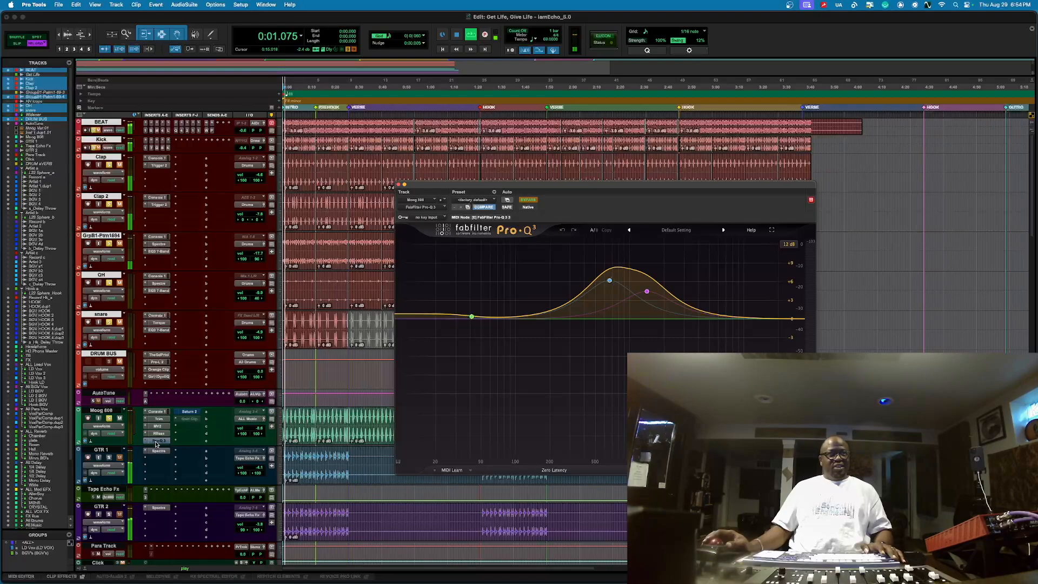
left_click(156, 442, "super")
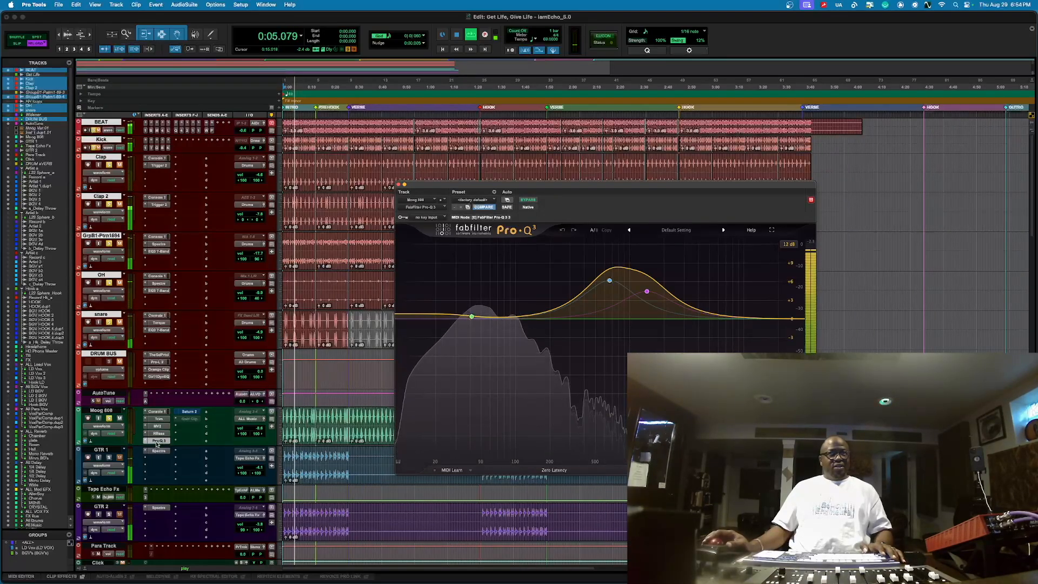
left_click(156, 443, "super")
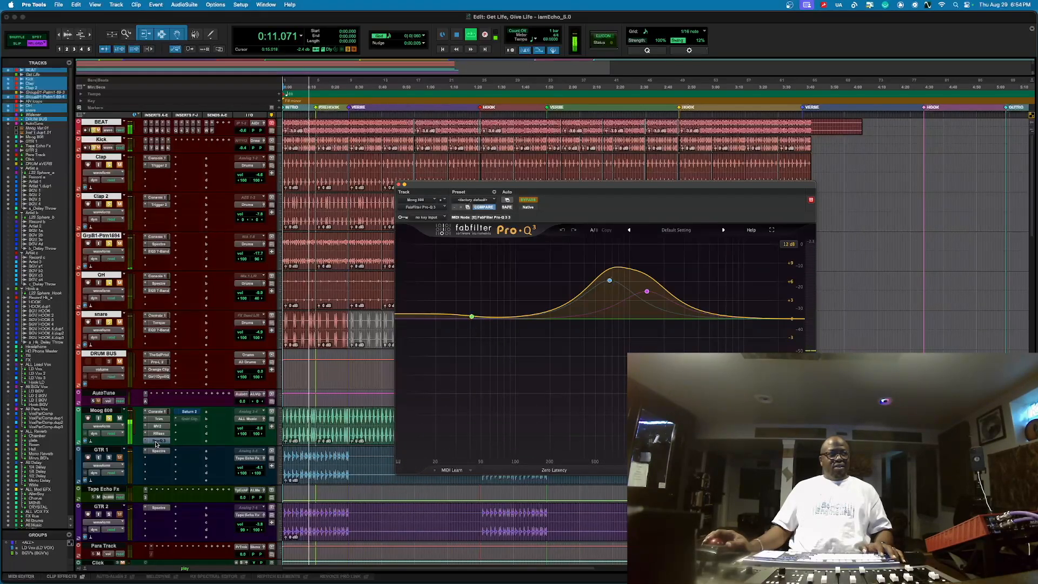
left_click(157, 442, "super")
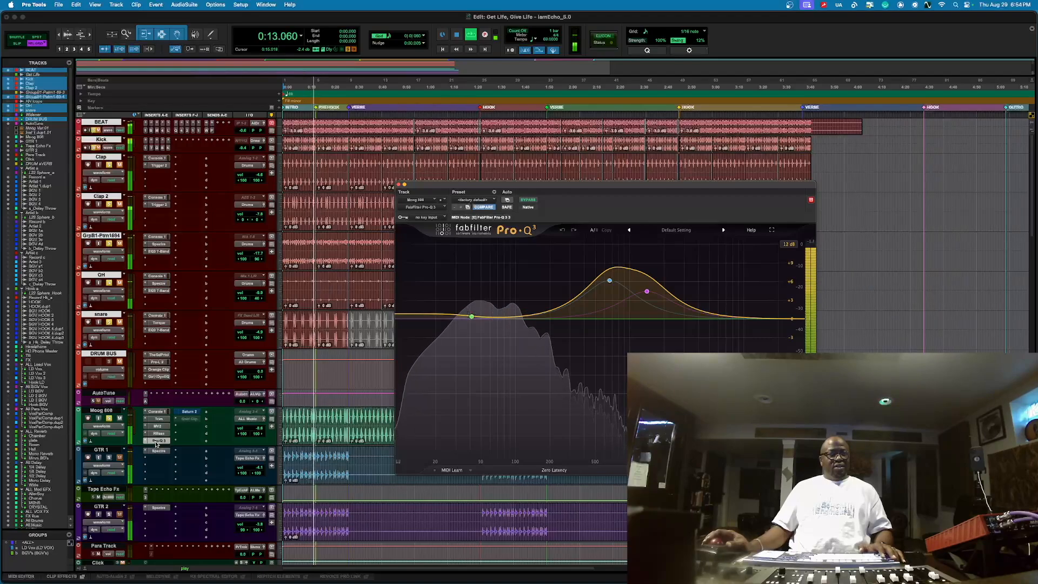
key("space")
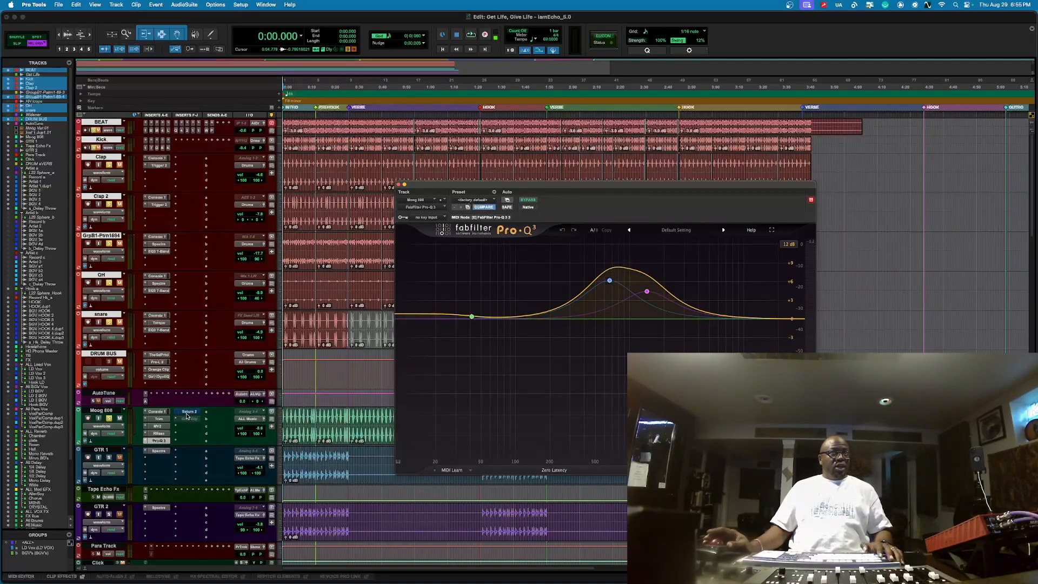
Open Saturn 2 on the Moog 808 track and audition it briefly from the session start.
left_click(189, 412)
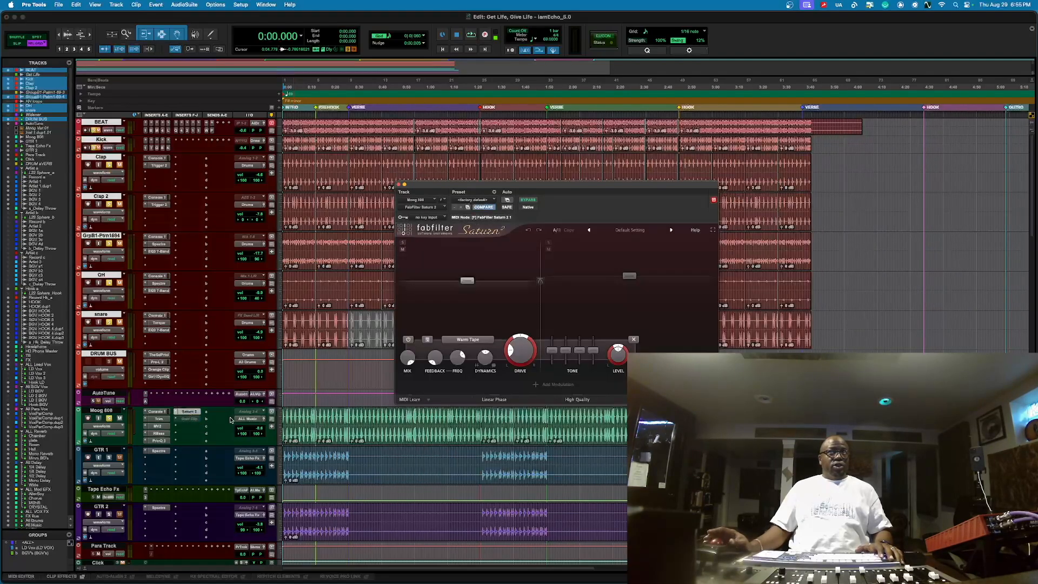
key("space")
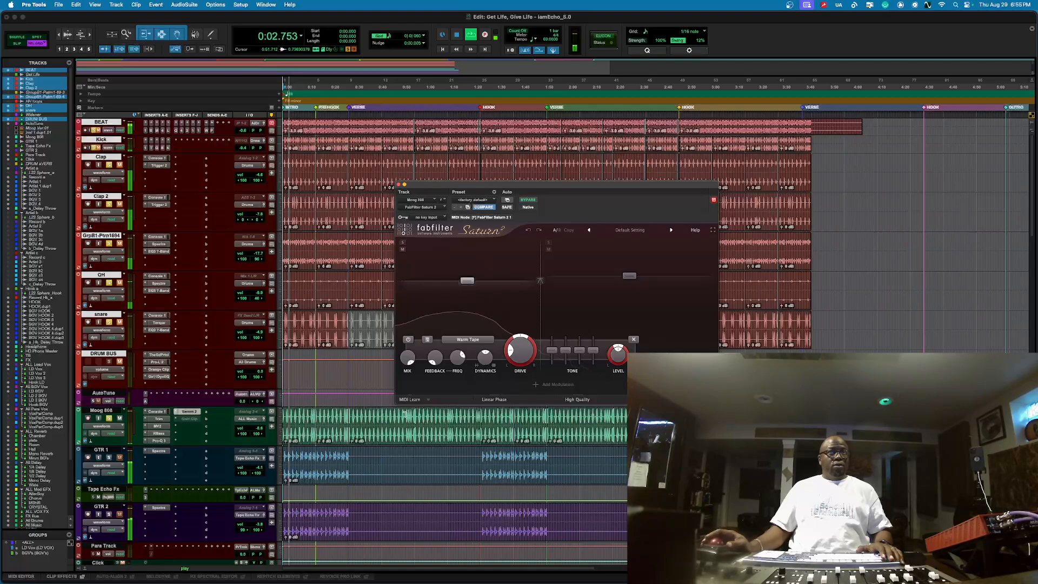
key("space")
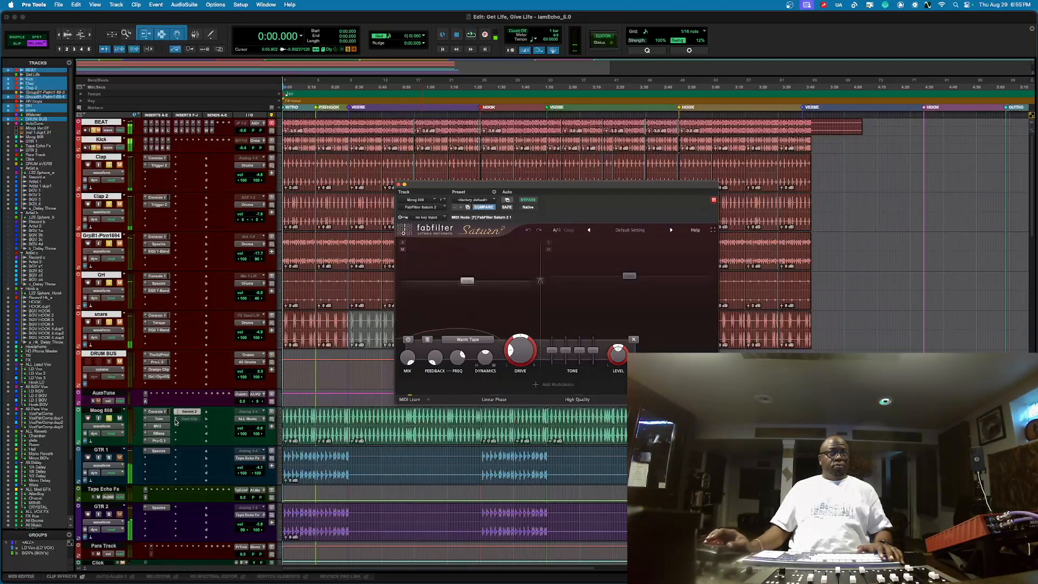
Browse the multichannel plug-in manufacturers for a replacement for the missing clipper insert on the Moog 808 track.
left_click(180, 423)
mouse_move(227, 420)
mouse_move(287, 421)
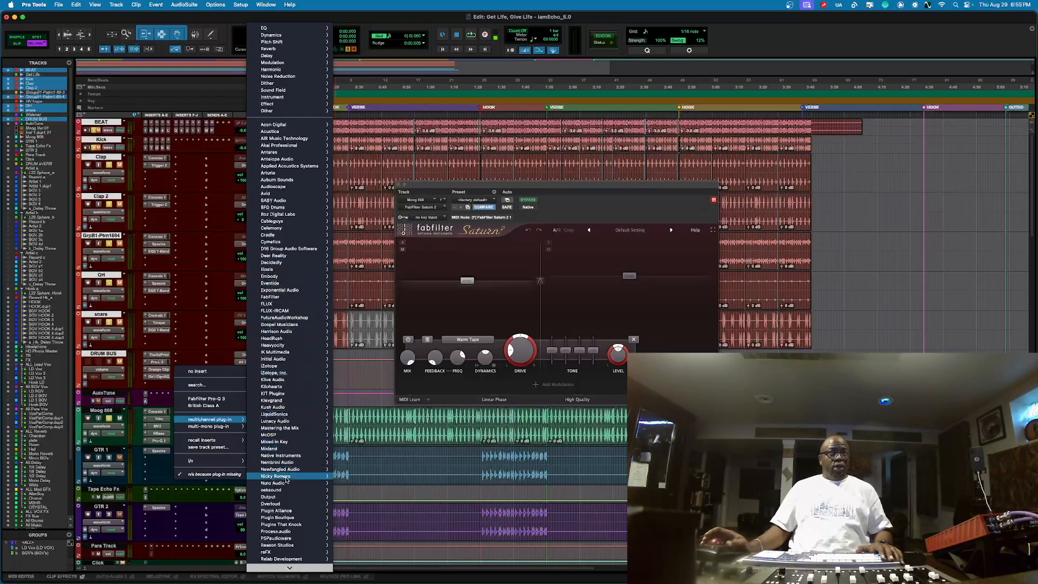
scroll(287, 479, "down", 3)
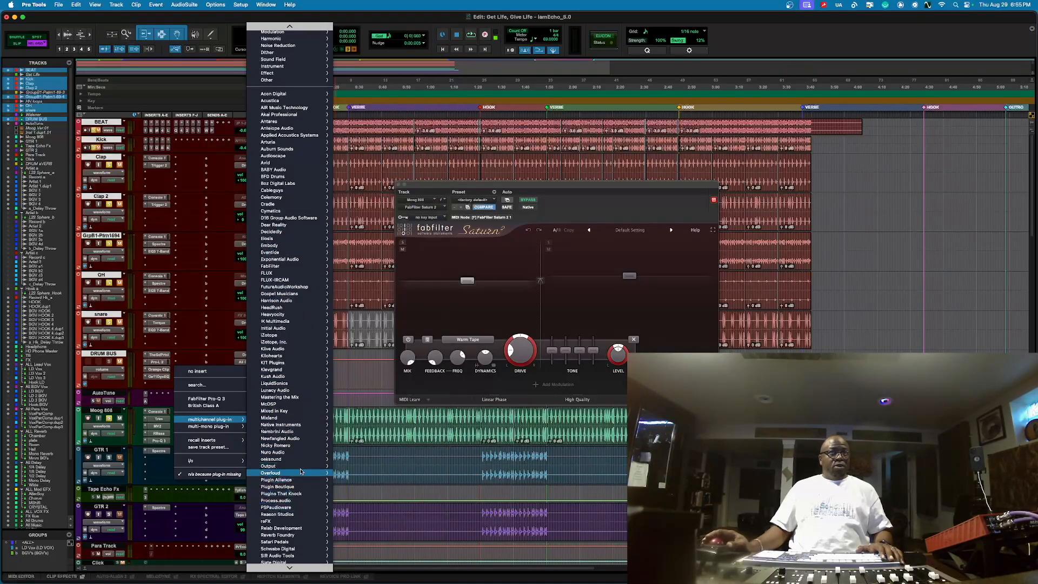
scroll(301, 475, "down", 3)
scroll(300, 476, "down", 3)
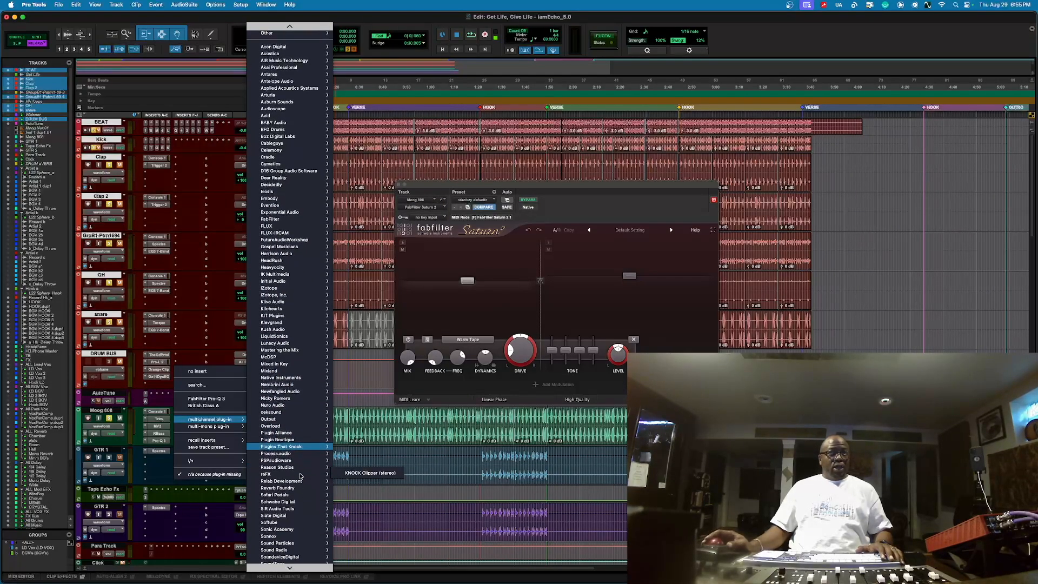
mouse_move(301, 516)
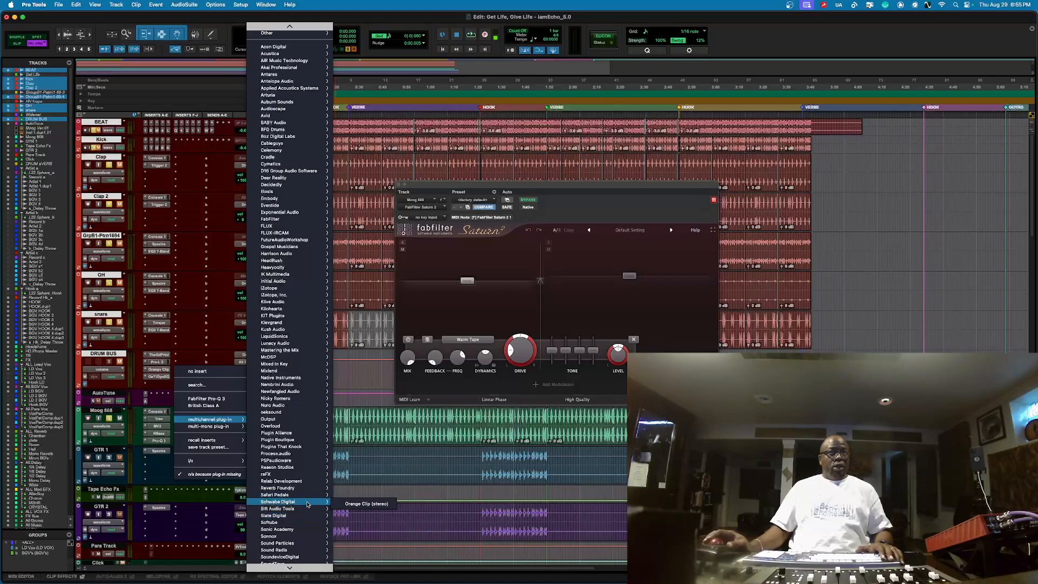
mouse_move(304, 566)
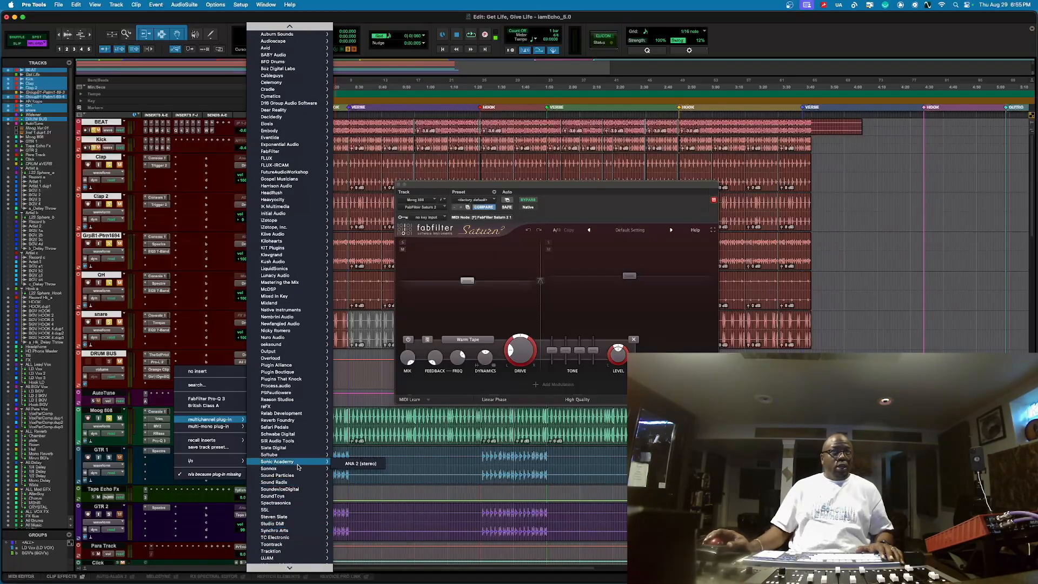
mouse_move(305, 452)
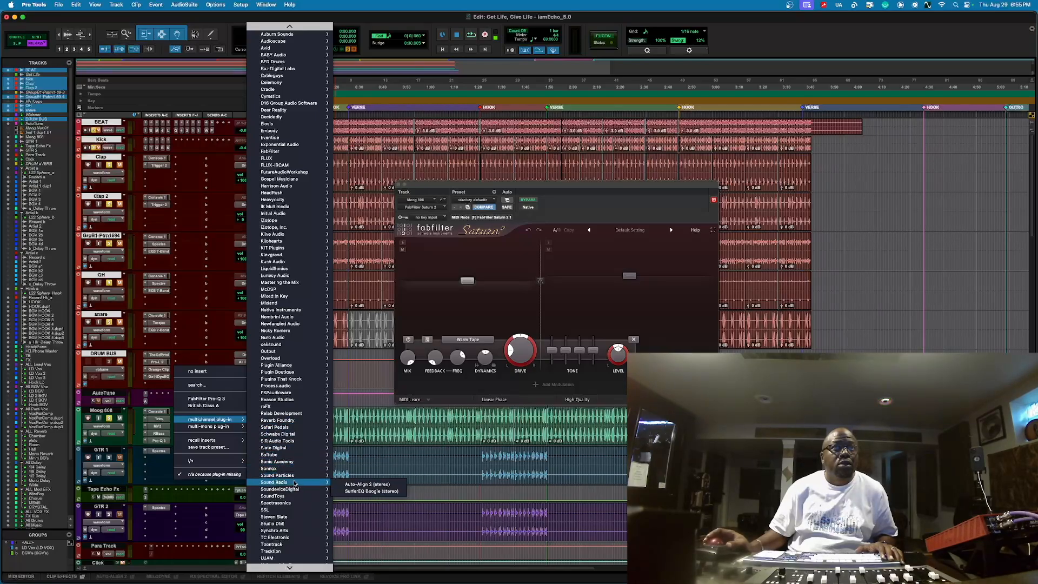
scroll(292, 516, "down", 2)
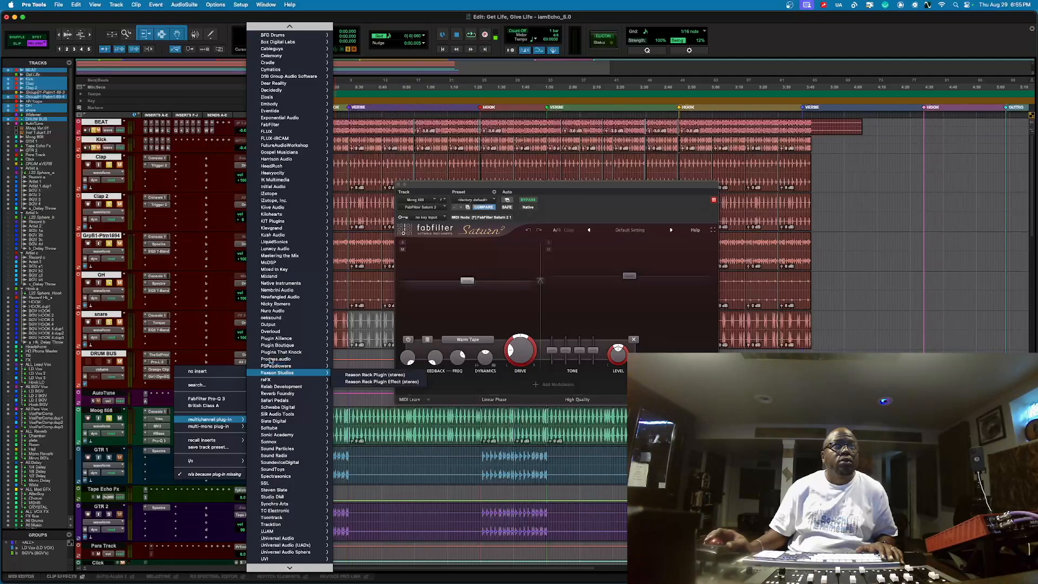
Search the plug-ins for "CLip" and insert Orange Clip (stereo) in place of the missing plug-in on the Moog 808 track.
left_click(205, 385)
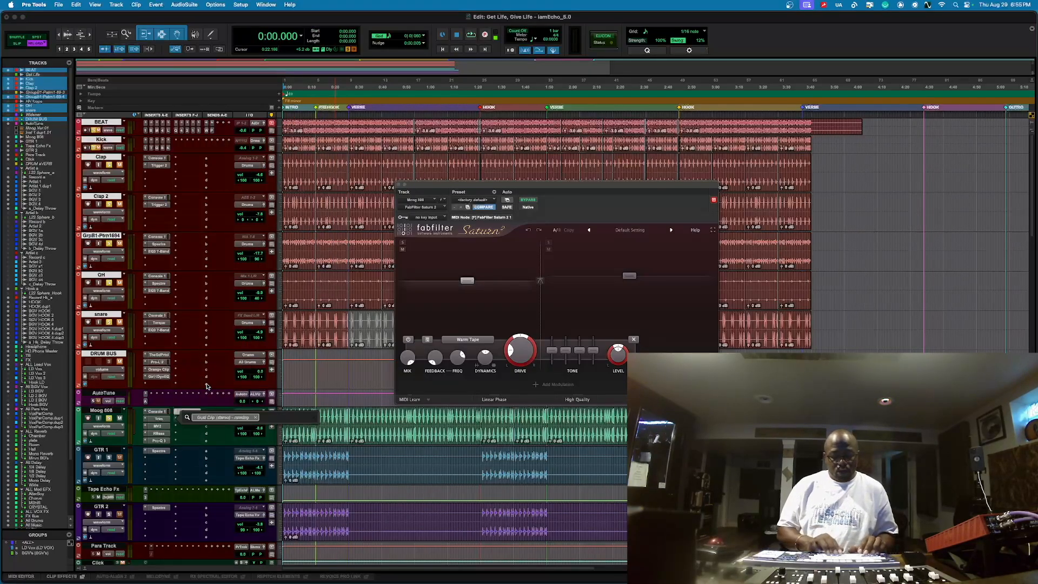
type("gol")
key("BackSpace")
key("BackSpace")
key("BackSpace")
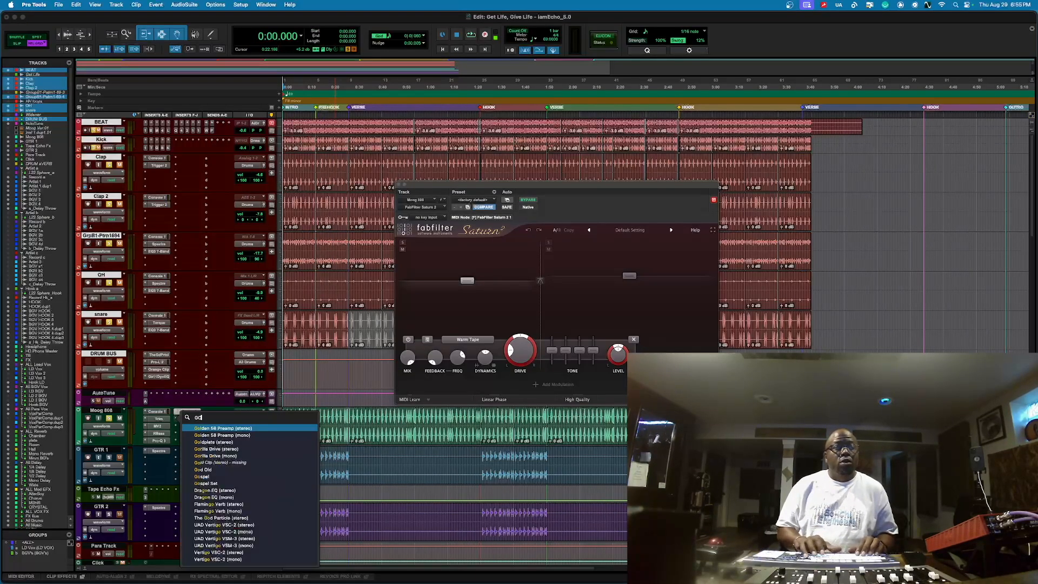
type("CLip")
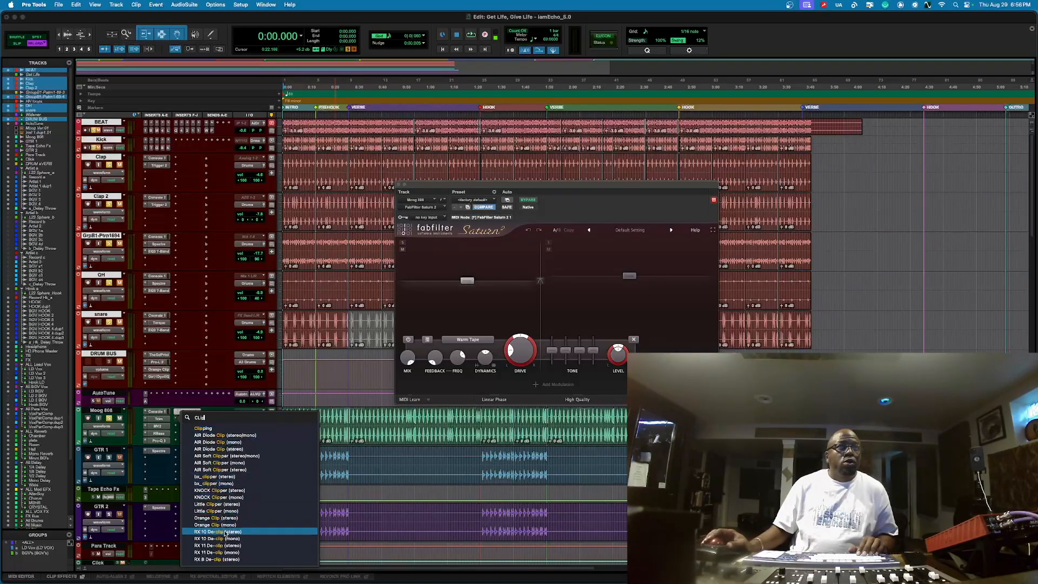
left_click(211, 518)
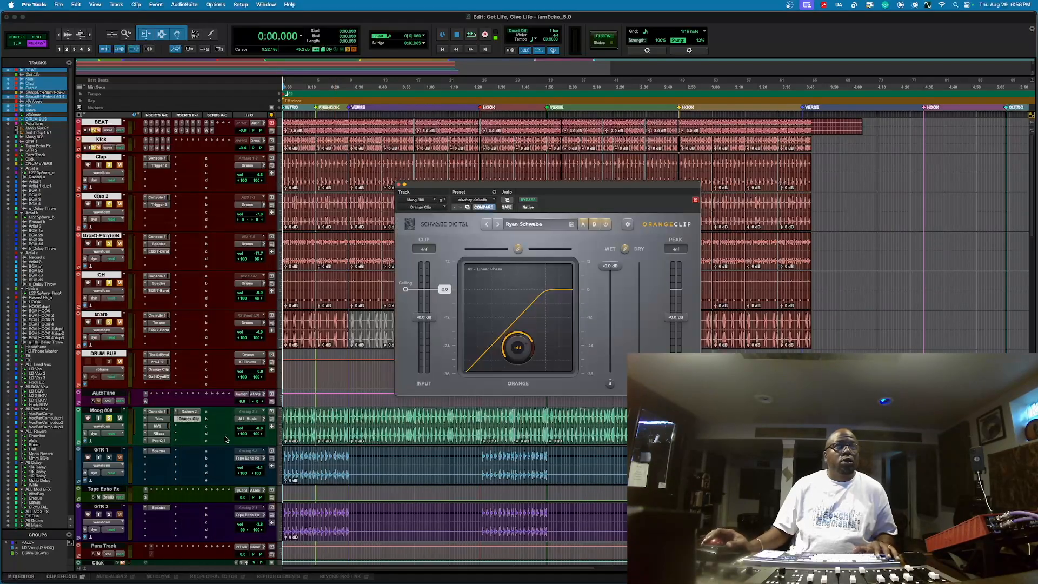
Play the session from the start and check the Saturn 2 and Orange Clip displays on the Moog 808 track.
key("space")
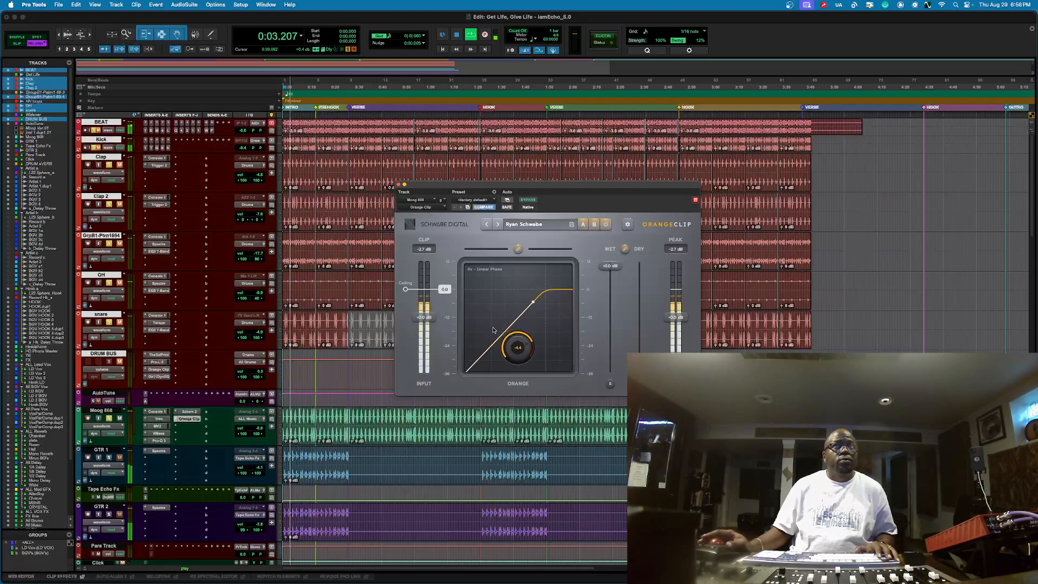
left_click(193, 413)
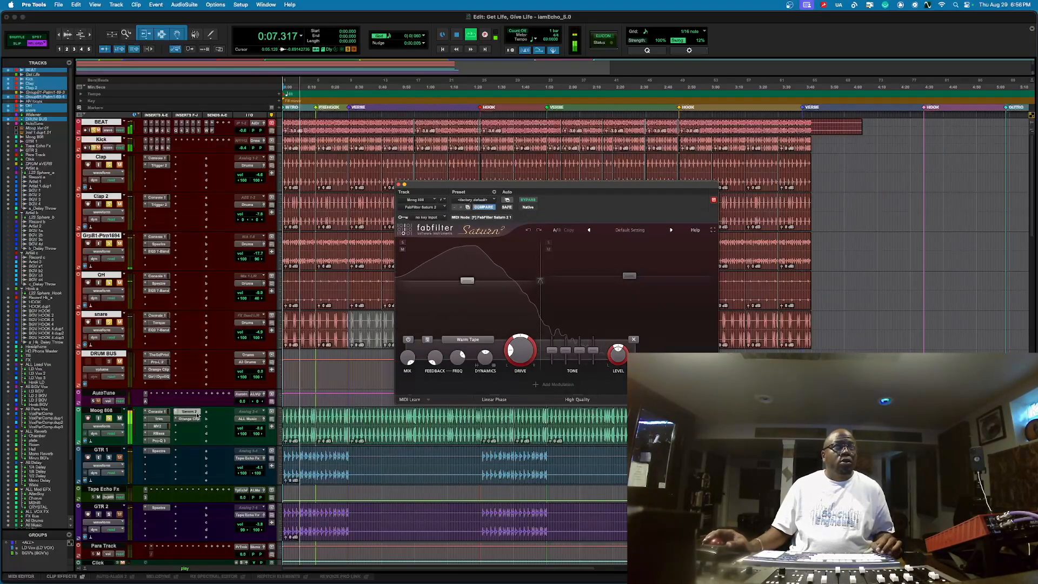
left_click(195, 419)
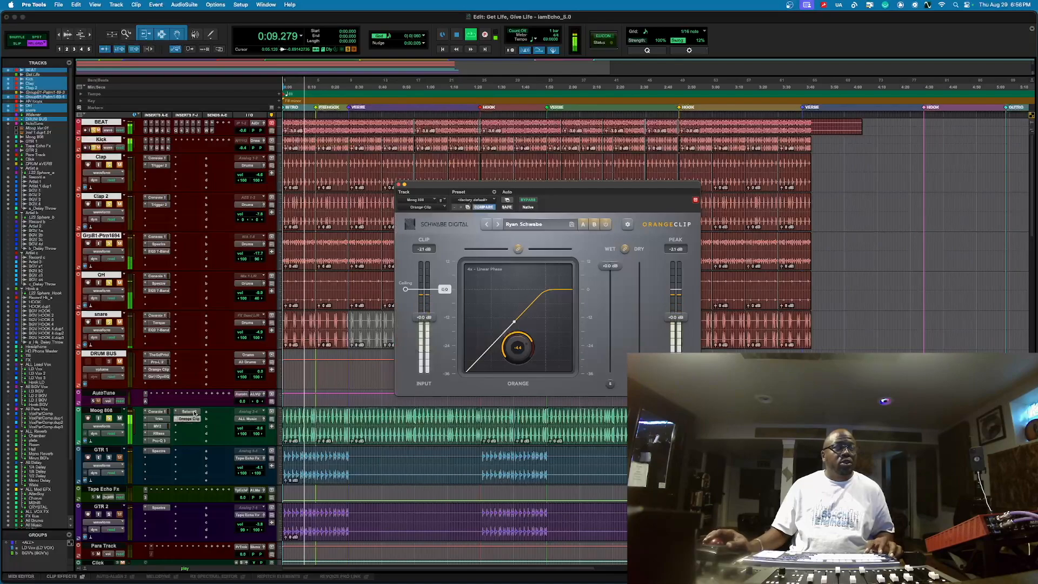
Compare the Moog 808 sound with Saturn 2 and Orange Clip bypassed and active, and stop playback.
left_click(195, 412, "super")
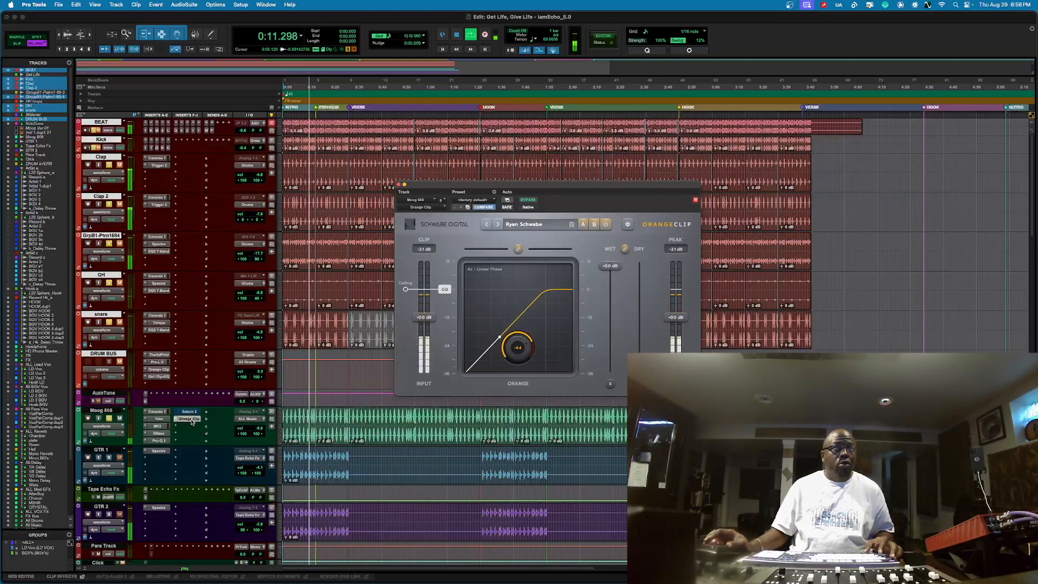
left_click(192, 420, "super")
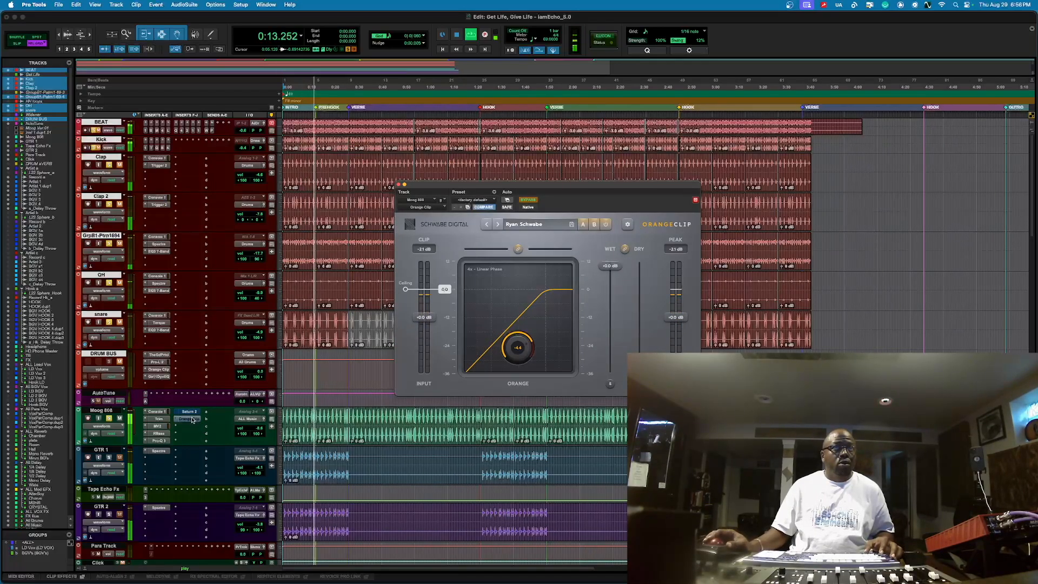
left_click(192, 421, "super")
left_click(193, 413, "super")
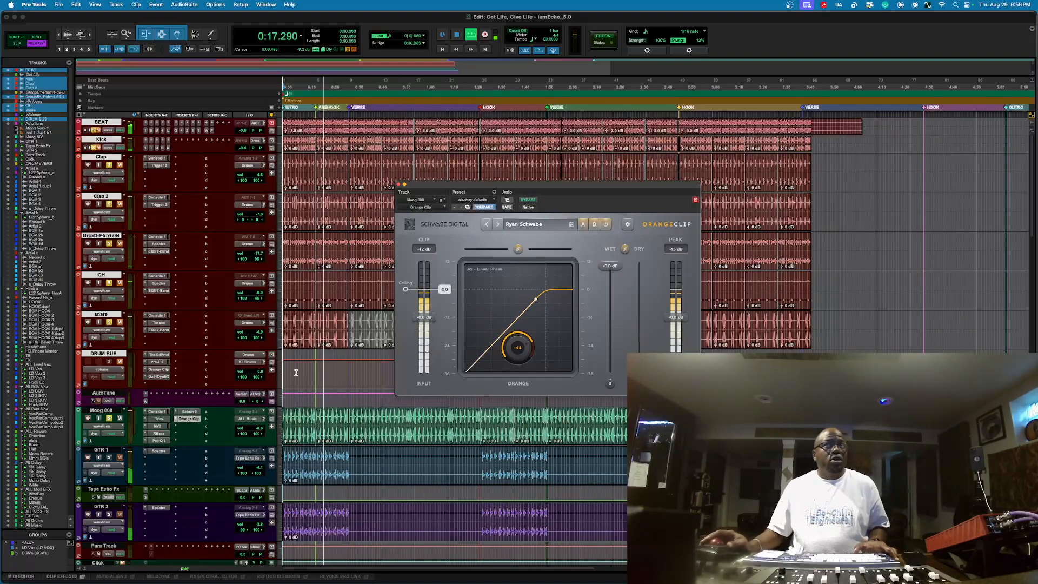
key("space")
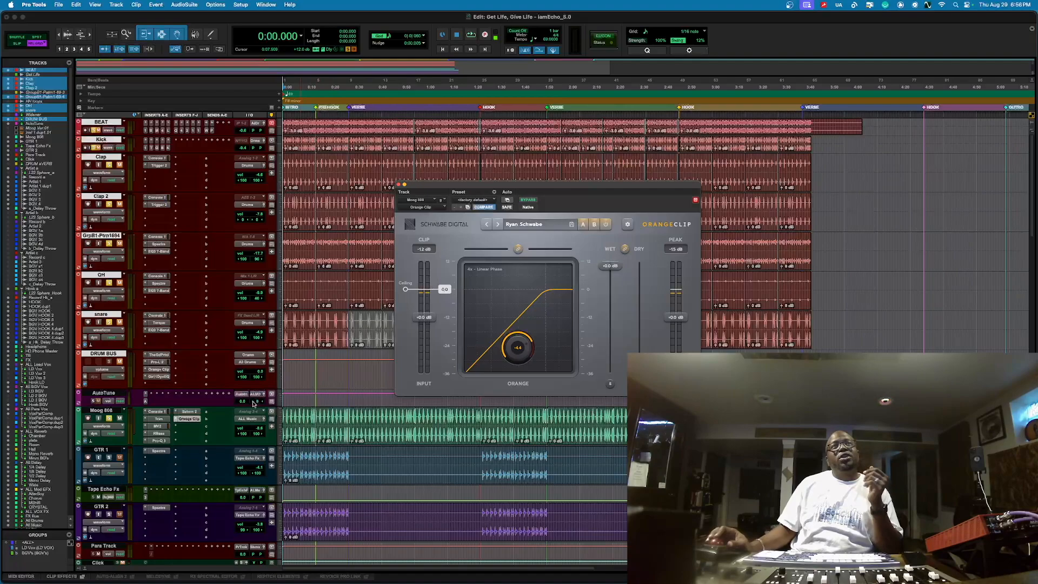
Bring the guitar tracks into view and audition them from the session start, stopping after listening.
scroll(210, 415, "down", 3)
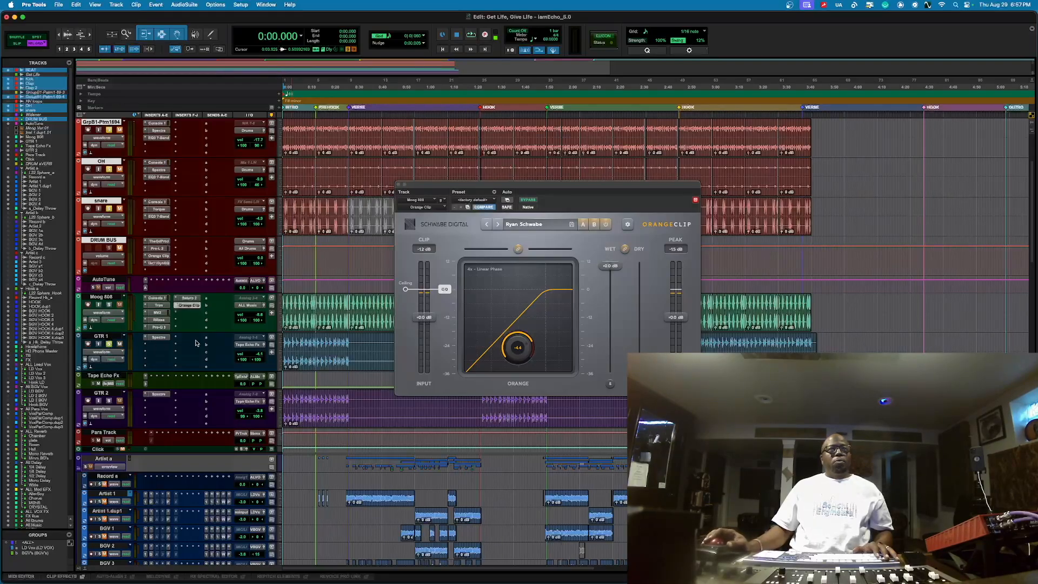
key("space")
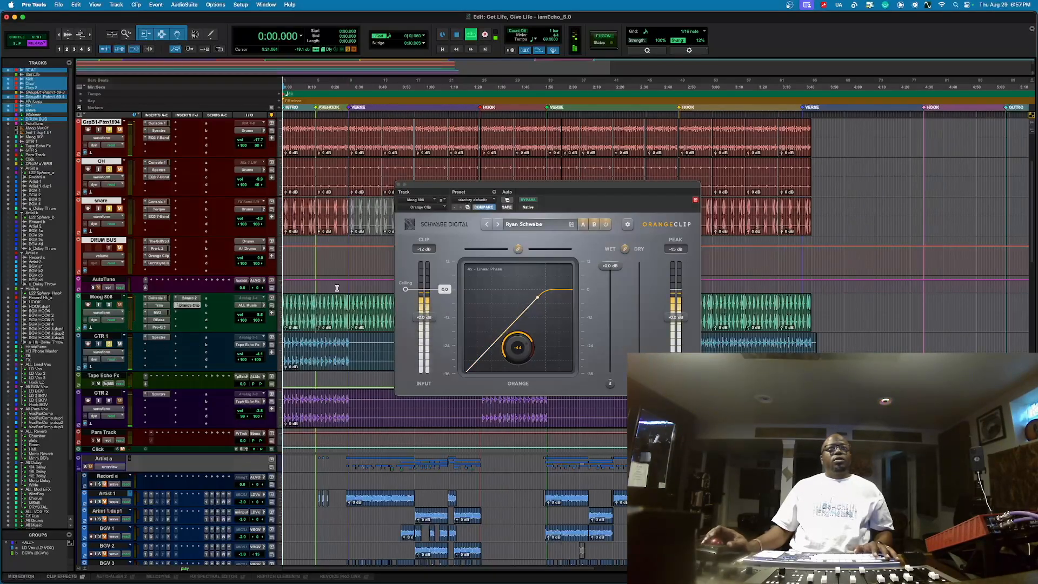
key("space")
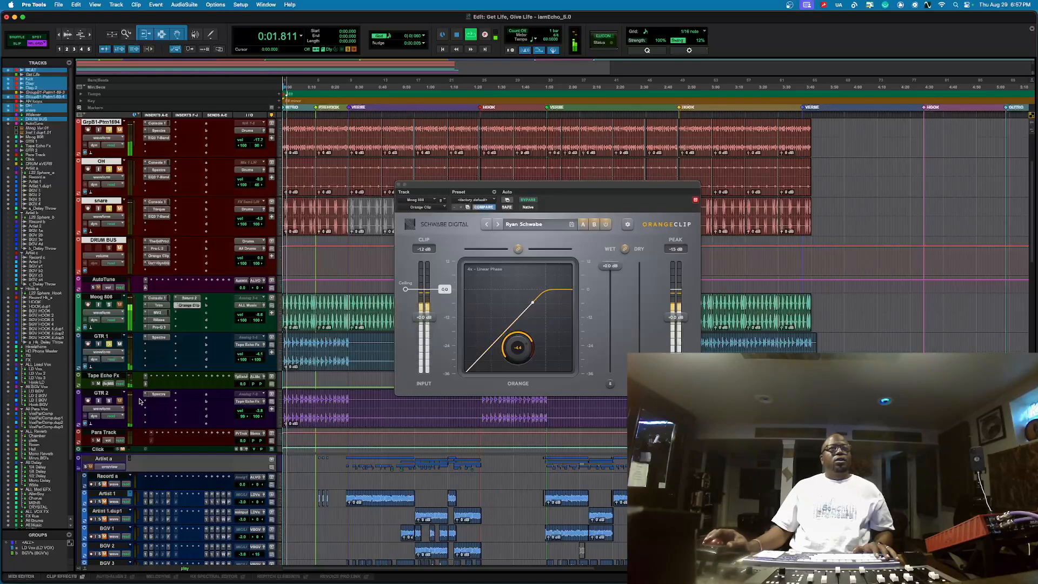
key("space")
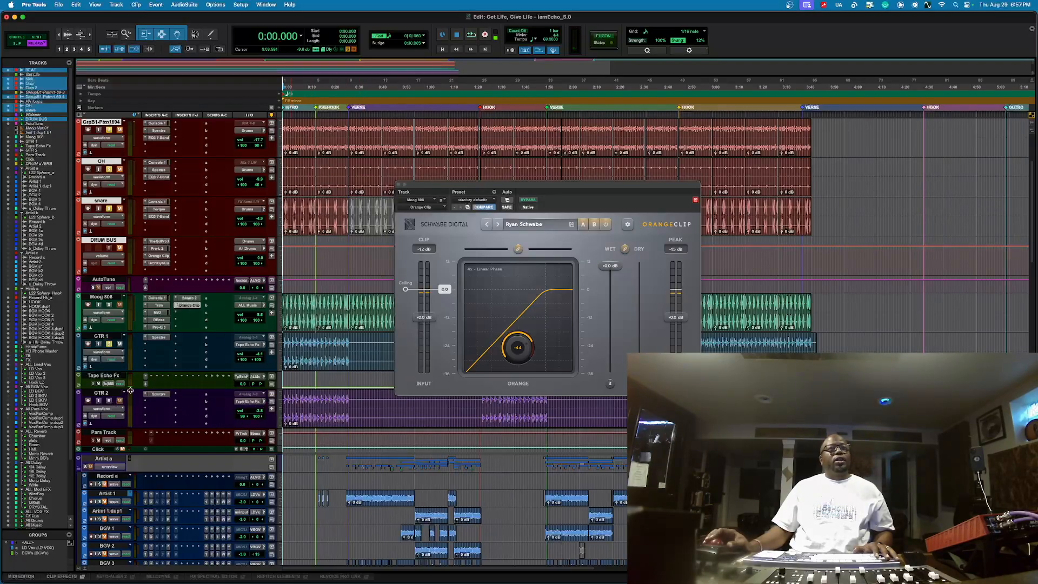
Open Spectre on the GTR 1 track, and insert Avid's SansAmp PSA-1 (stereo) on the Tape Echo Fx track.
left_click(162, 338)
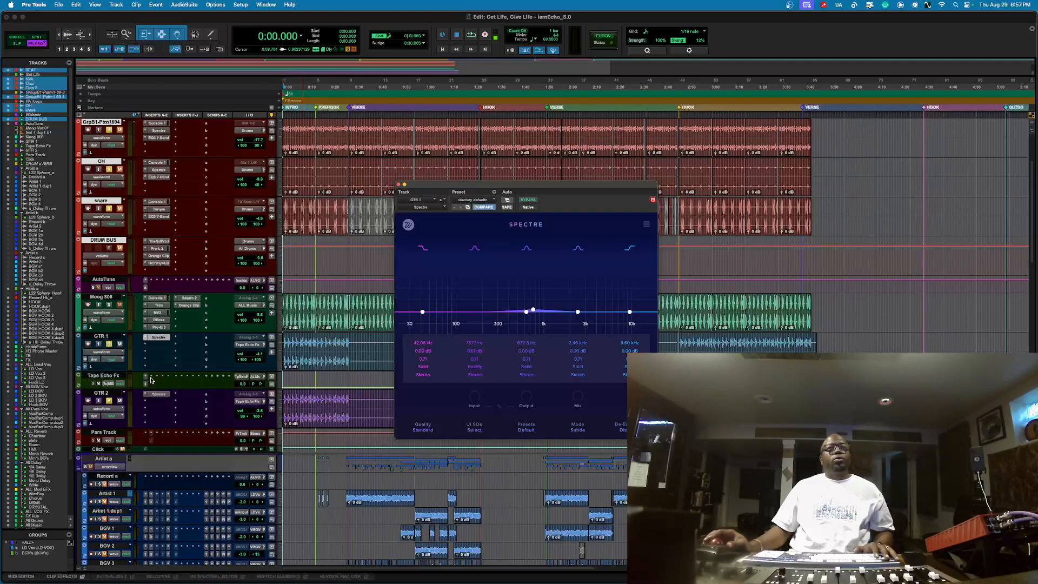
left_click(150, 380)
mouse_move(200, 378)
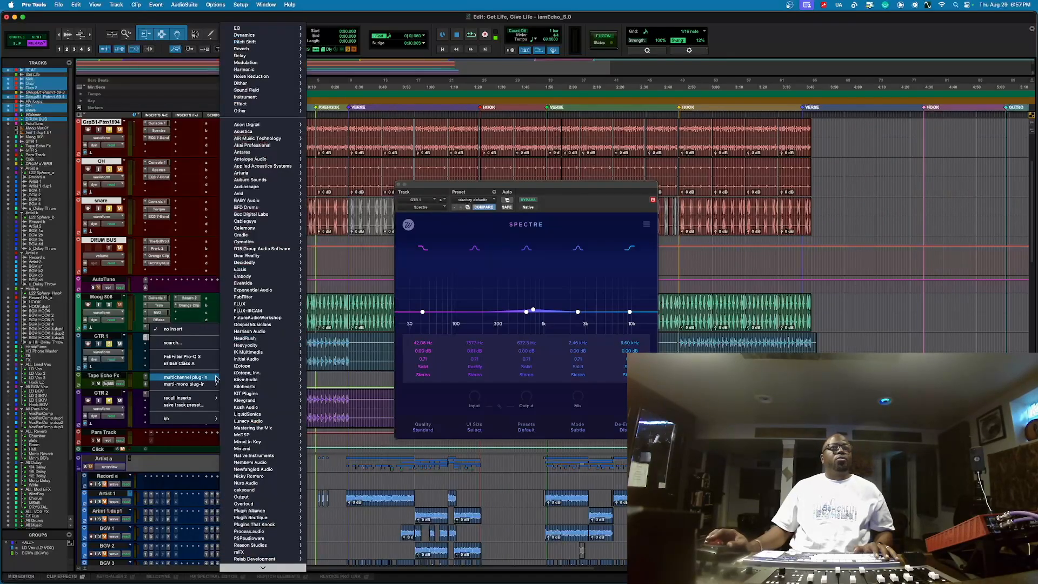
mouse_move(277, 195)
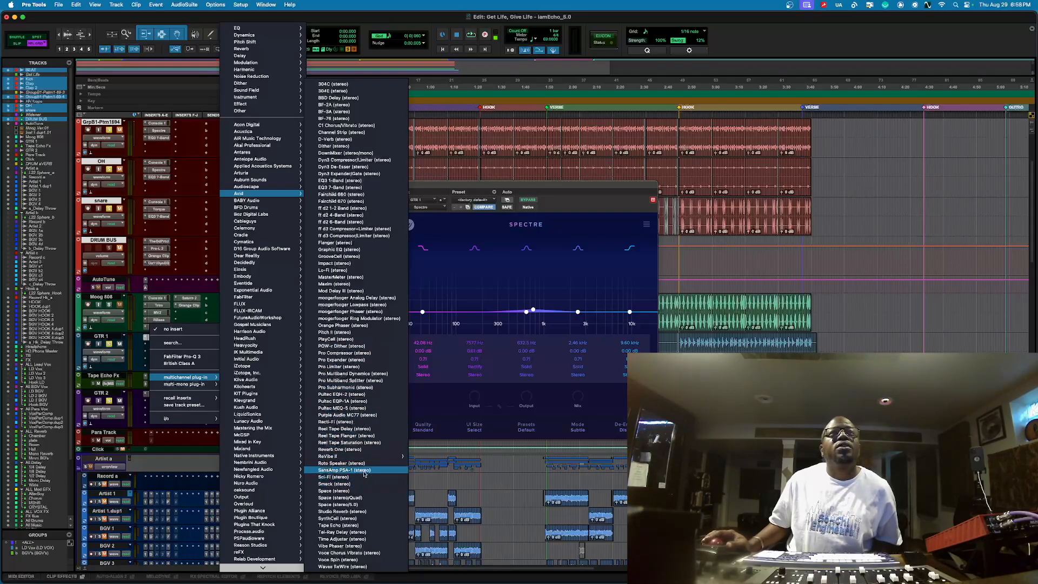
key("Escape")
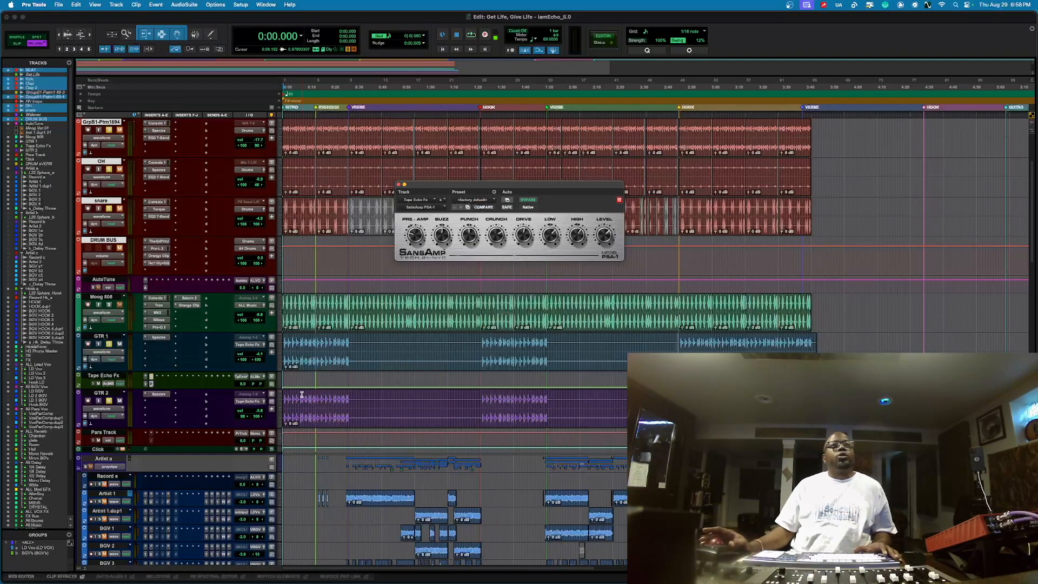
Play the session and compare the guitar echo with SansAmp PSA-1 bypassed and active, ending with it active and playback stopped.
key("space")
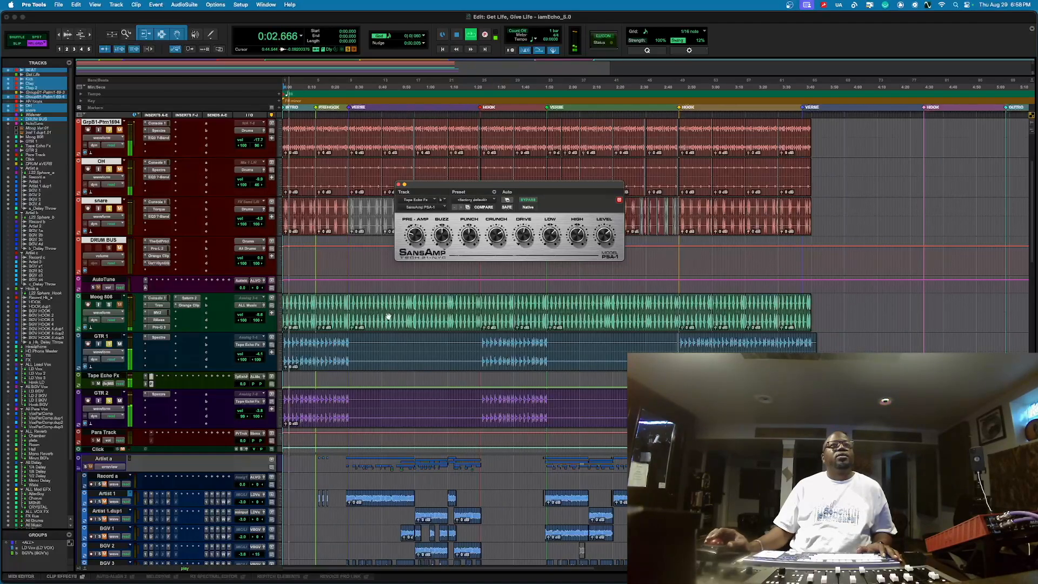
left_click(526, 201)
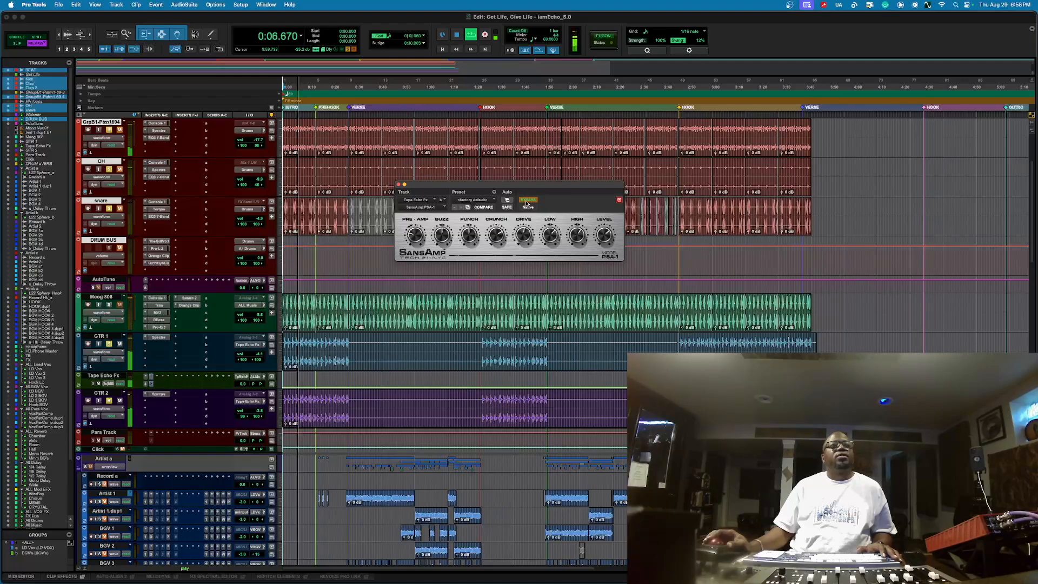
left_click(526, 201)
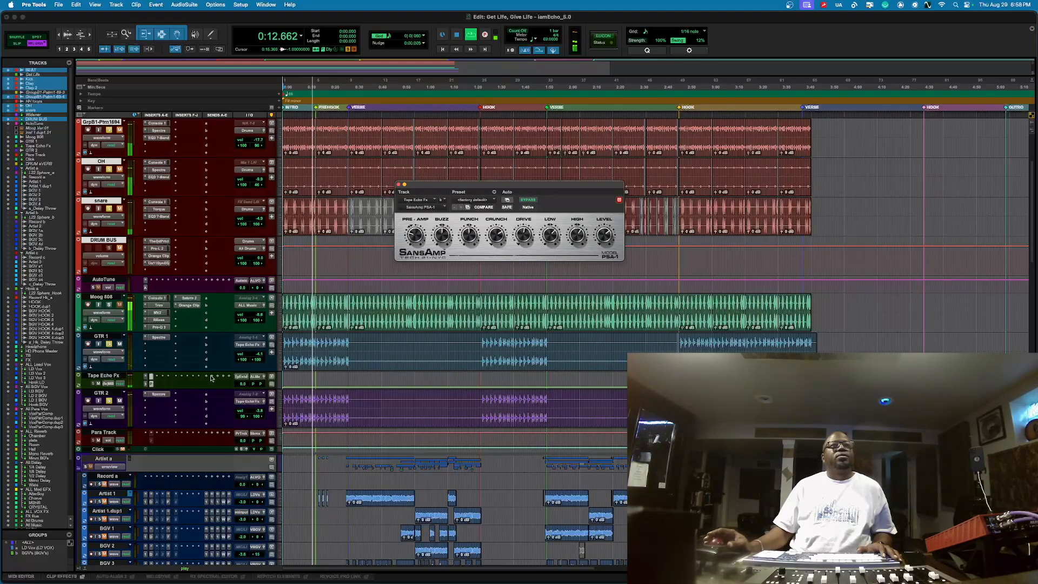
left_click(151, 384, "super")
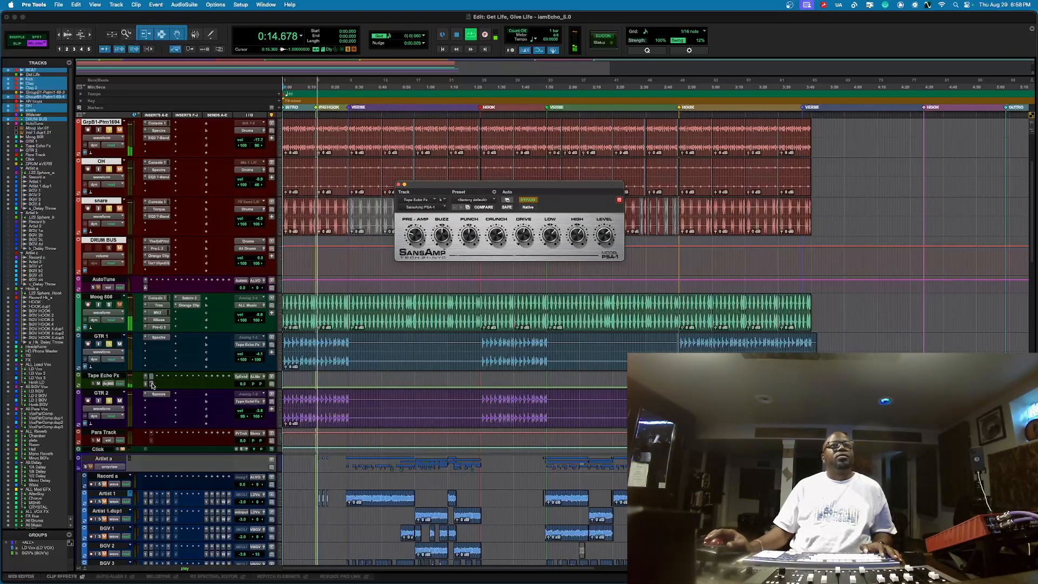
left_click(152, 384, "super")
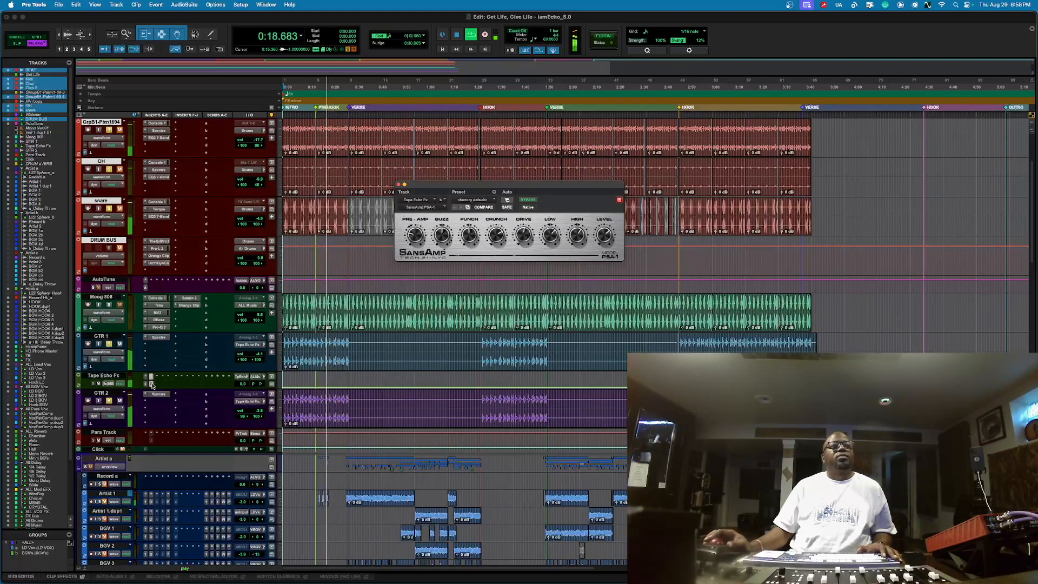
key("space")
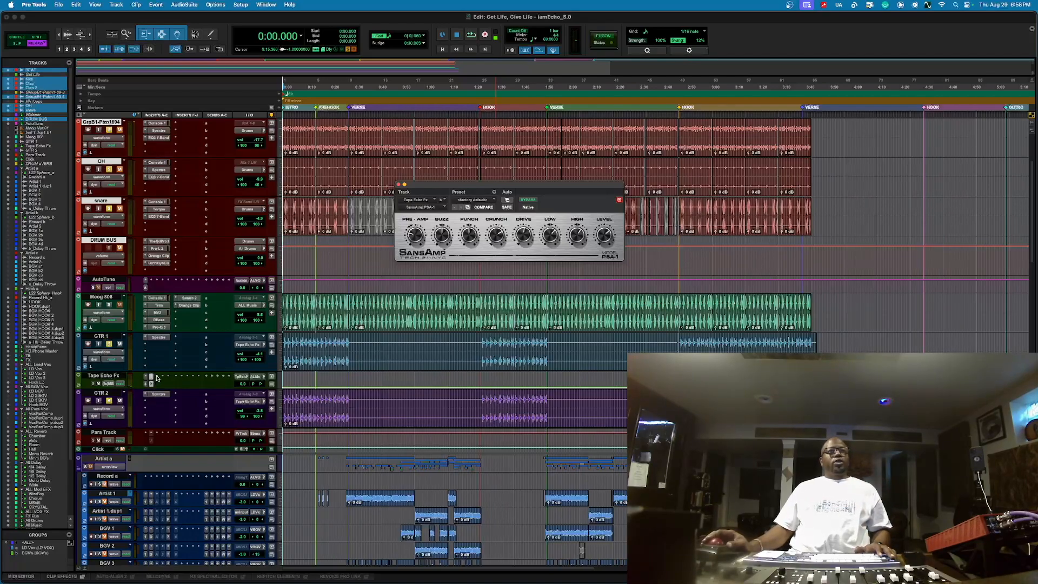
Insert Avid's EQ3 7-Band (stereo) on the Tape Echo Fx track after SansAmp PSA-1.
left_click(156, 377)
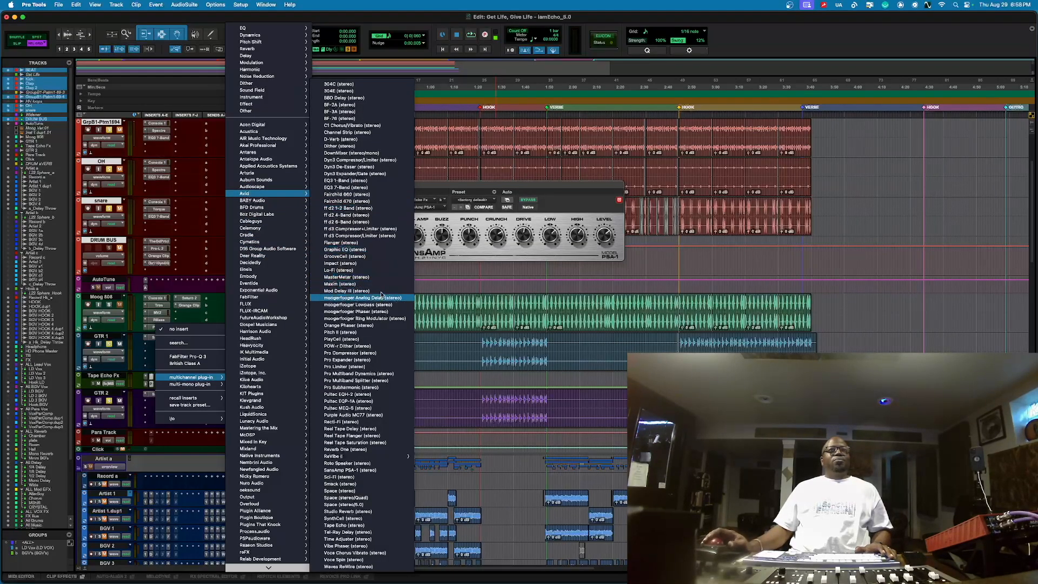
left_click(346, 187)
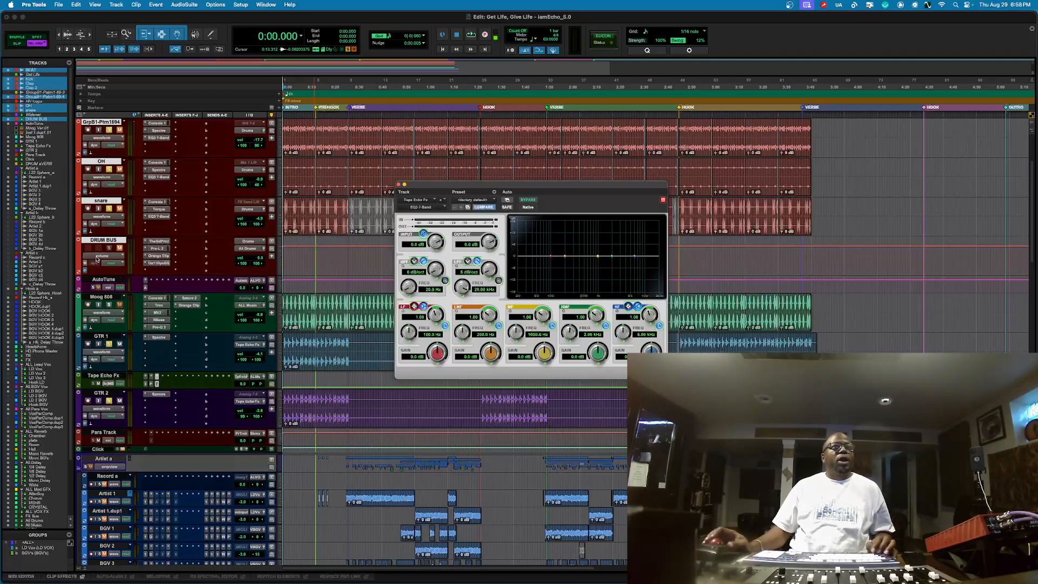
Bring the Moog 808 and the selected drum tracks back in with the guitars, and audition them together from the start.
left_click(109, 304)
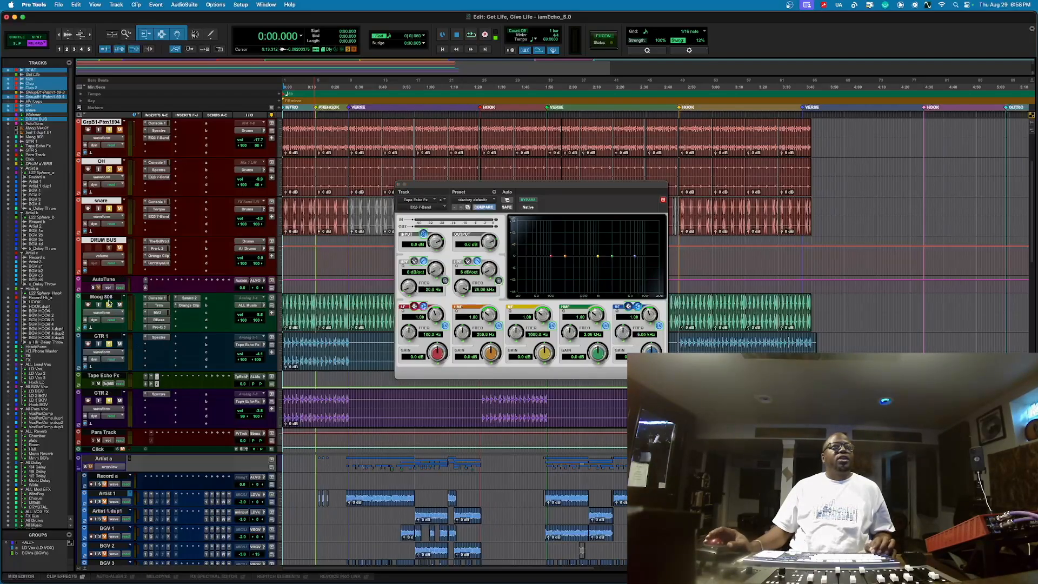
left_click(120, 209, "alt+shift")
key("space")
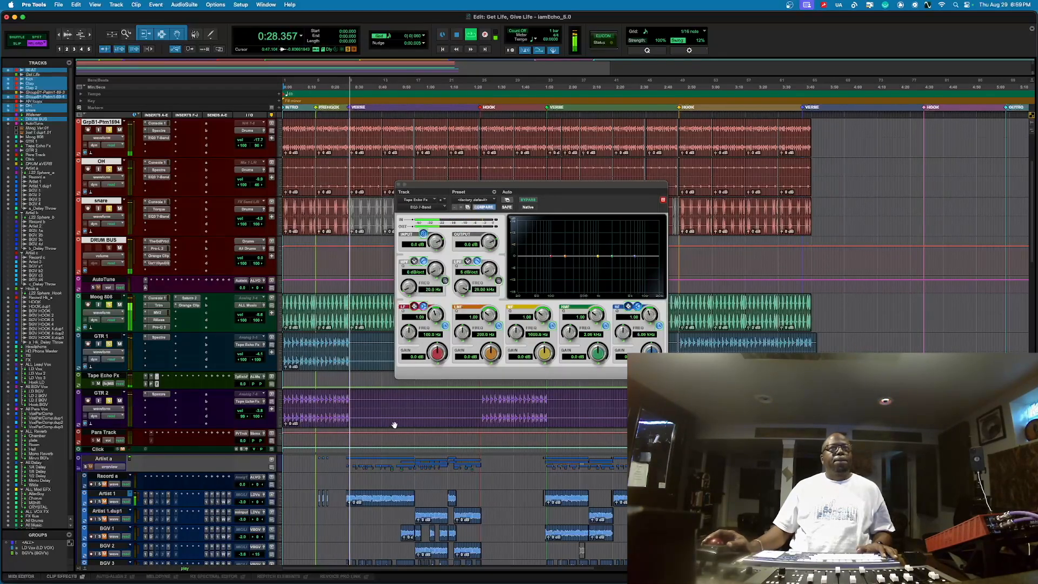
key("space")
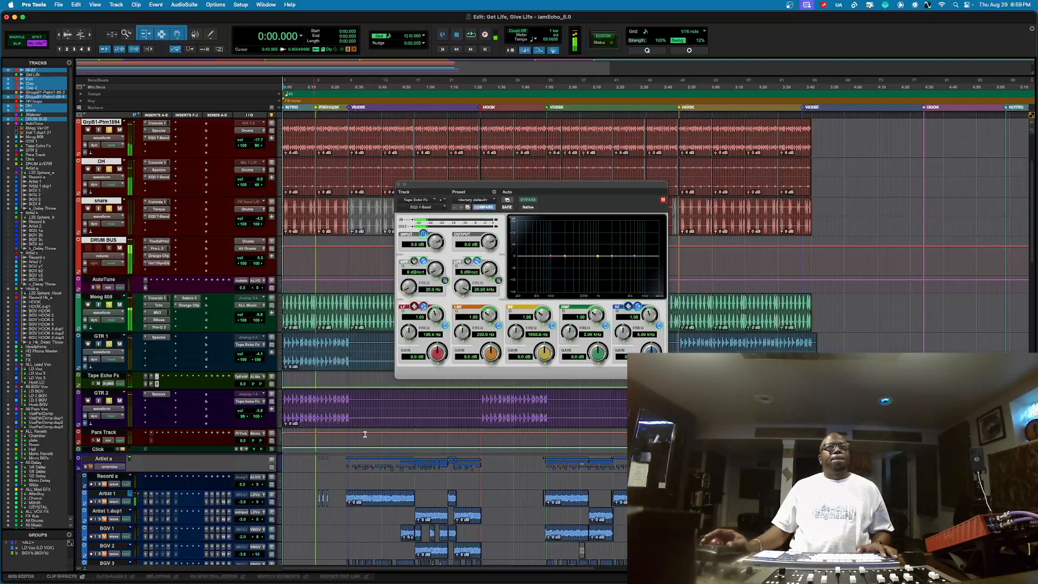
Switch to the Mix window, bring the inserts of the bus tracks into view, and move the EQ3 window clear of them.
scroll(380, 380, "down", 3)
scroll(362, 459, "down", 3)
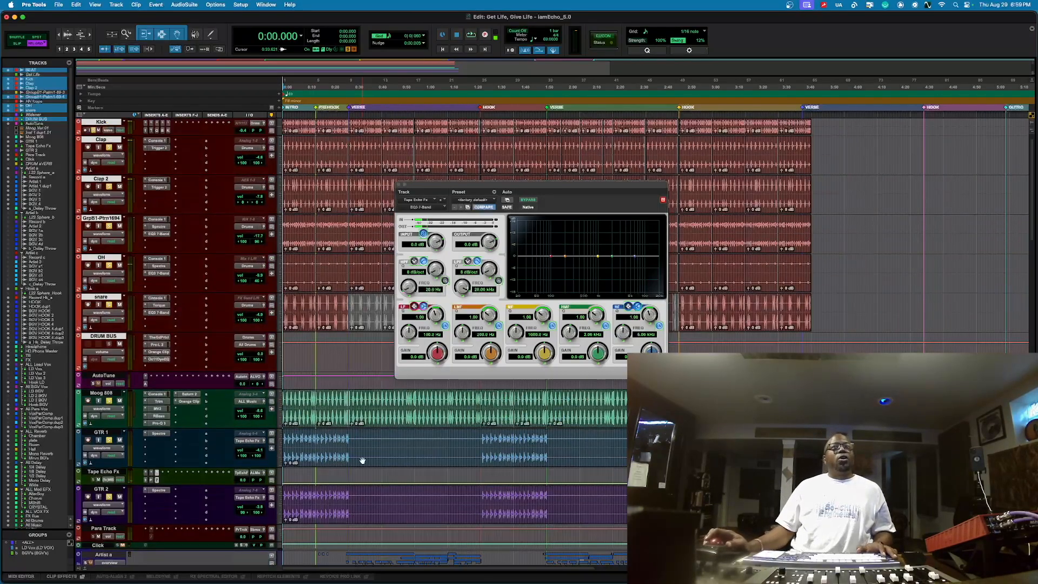
scroll(362, 460, "down", 10)
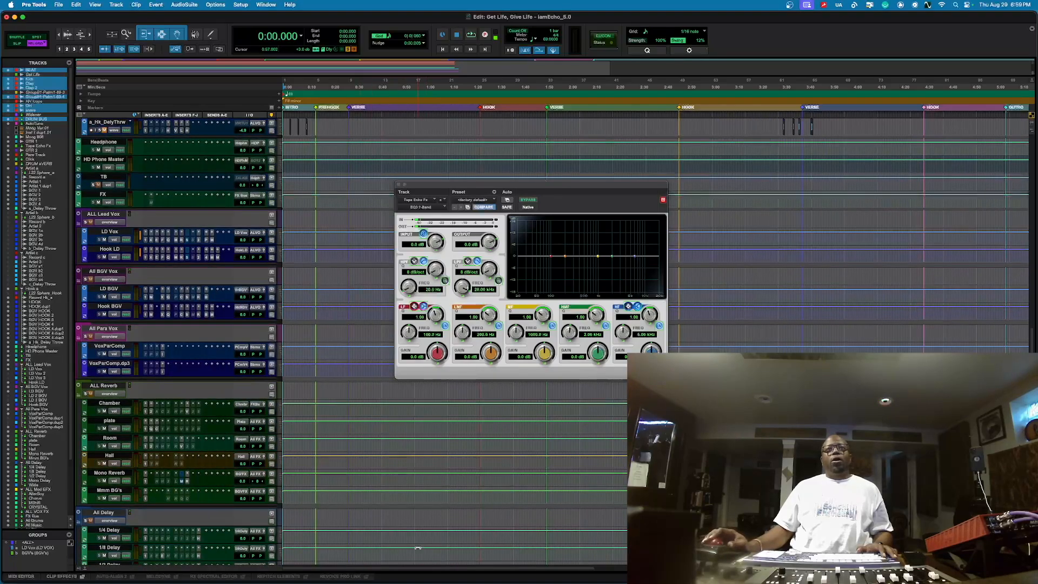
key("super+equal")
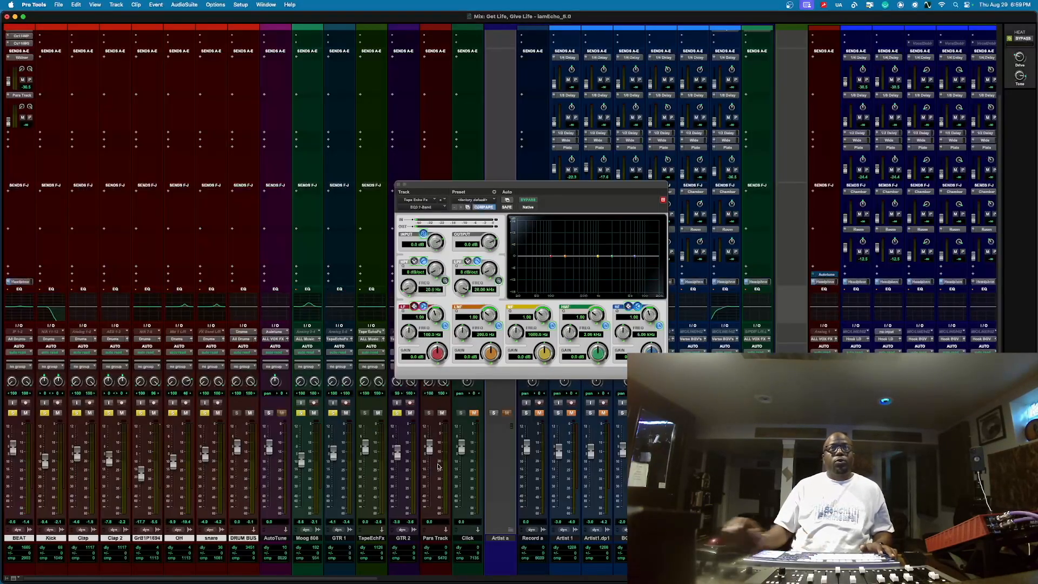
scroll(410, 507, "right", 15)
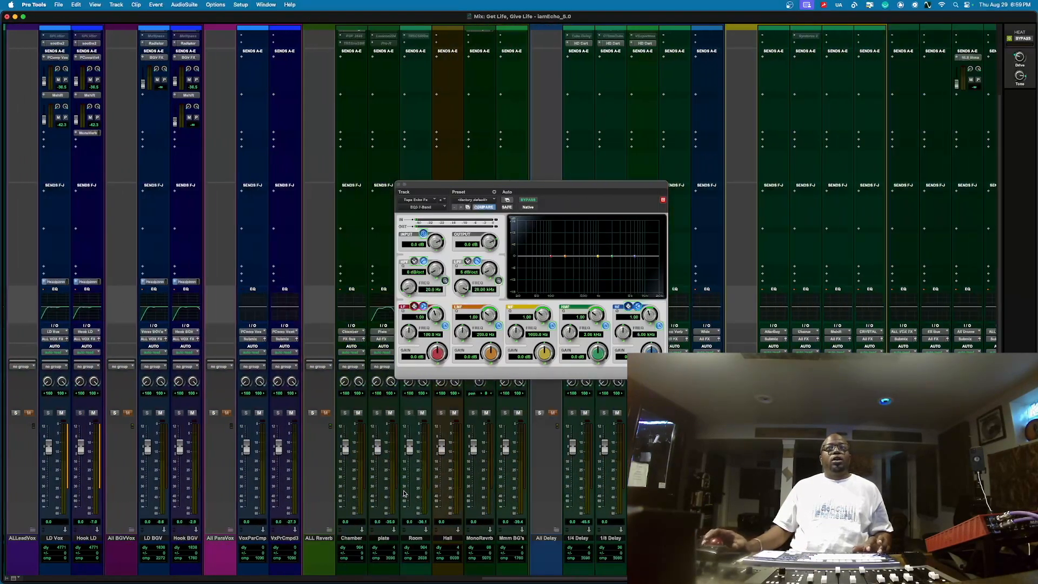
scroll(403, 493, "right", 1)
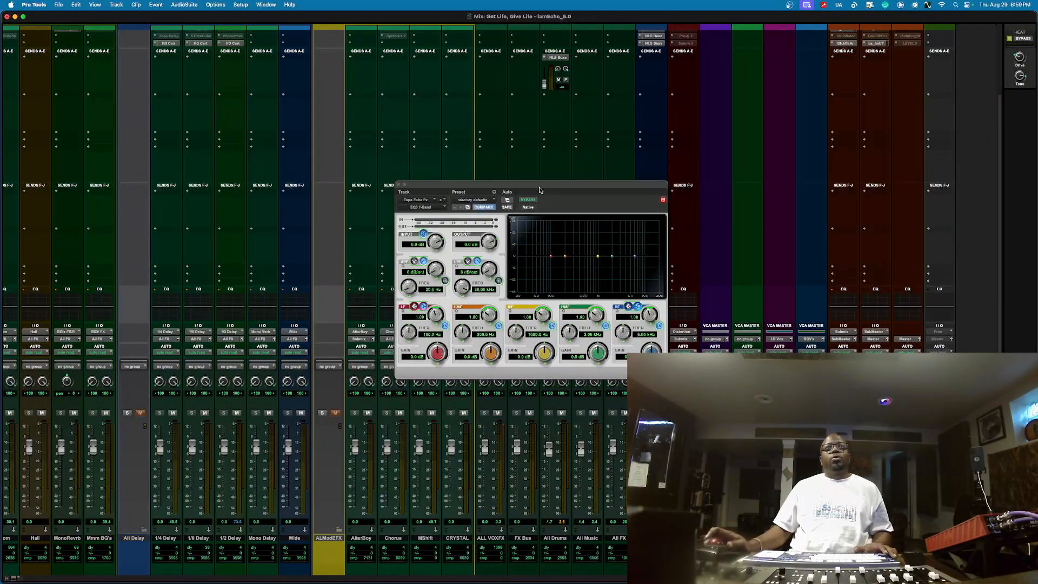
scroll(560, 125, "up", 4)
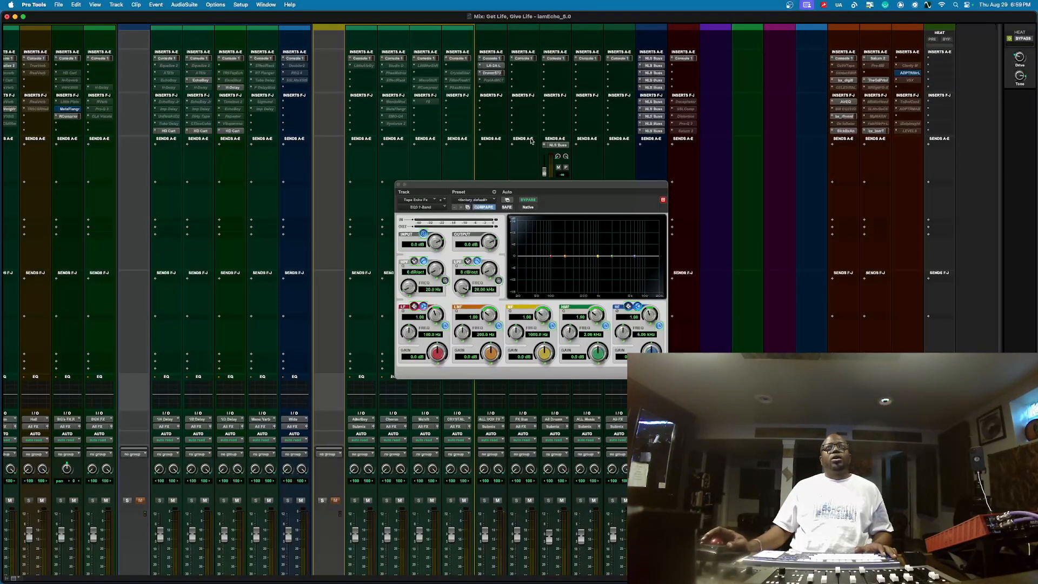
left_click_drag(525, 188, 821, 112)
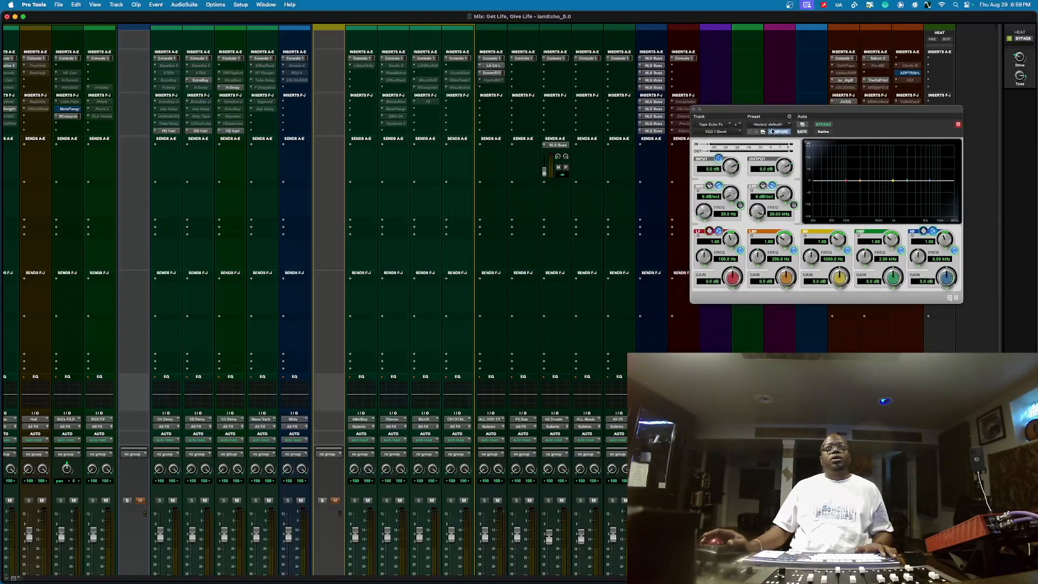
Open the NLS Buss inserts on the NLS Buss track one after another and examine their console settings.
left_click(654, 58)
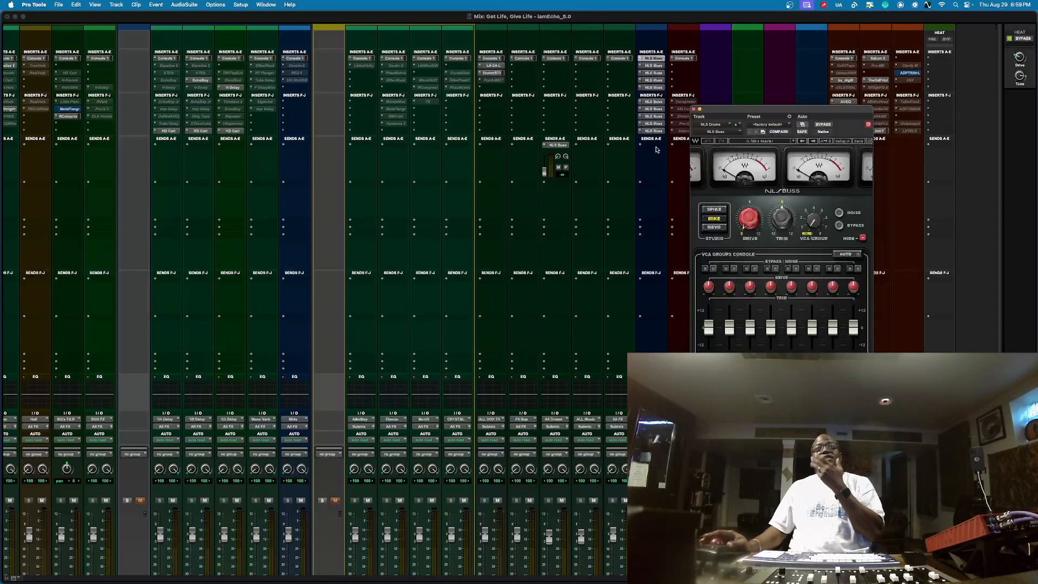
left_click(656, 66)
left_click(656, 72)
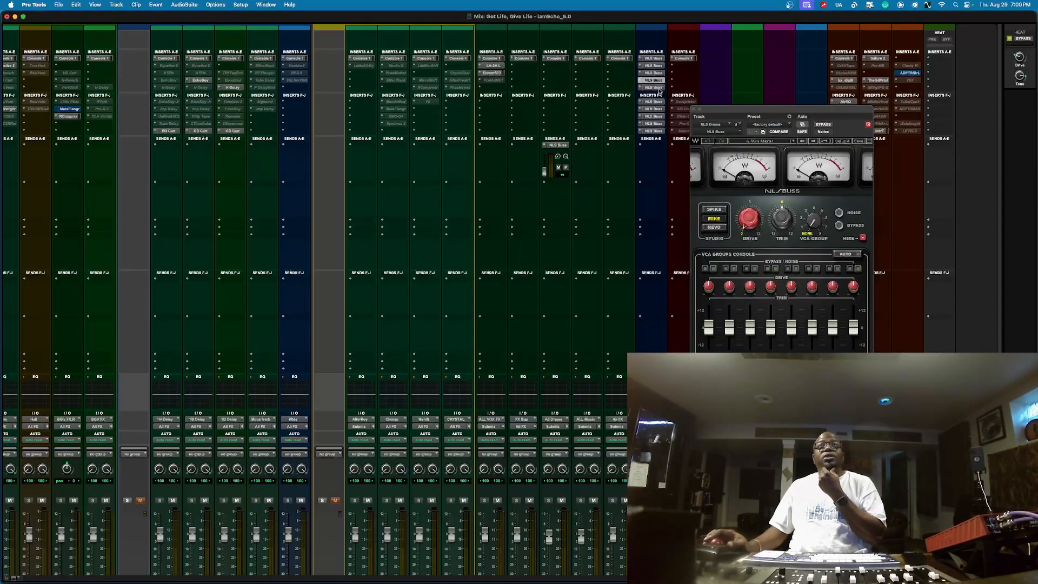
left_click(658, 88)
left_click(655, 102)
left_click(655, 110)
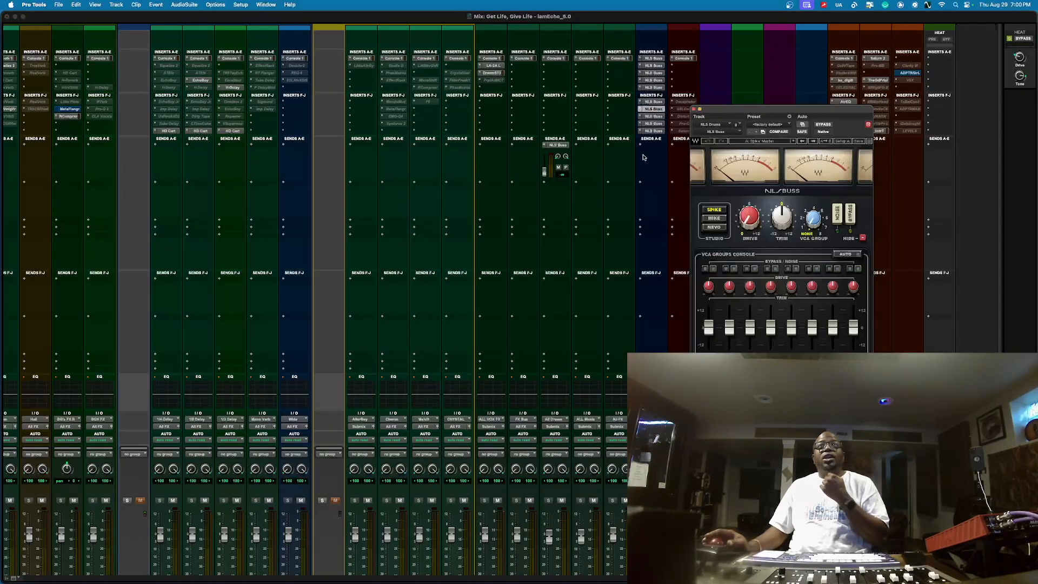
Raise the All Drums bus's send to NLS Buss to about -50.4 dB and close the NLS Buss plug-in window.
scroll(572, 385, "down", 4)
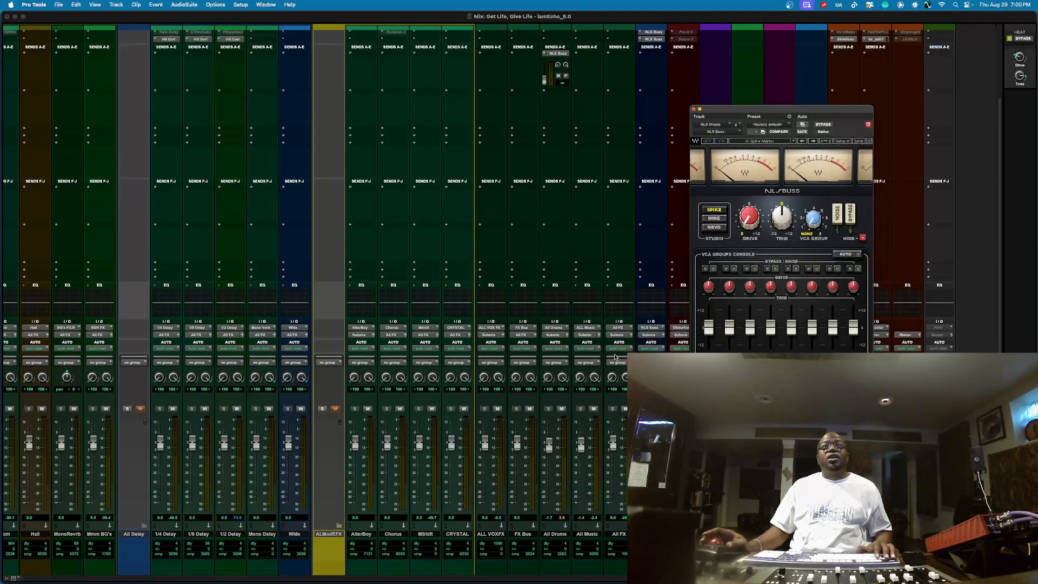
scroll(492, 372, "left", 20)
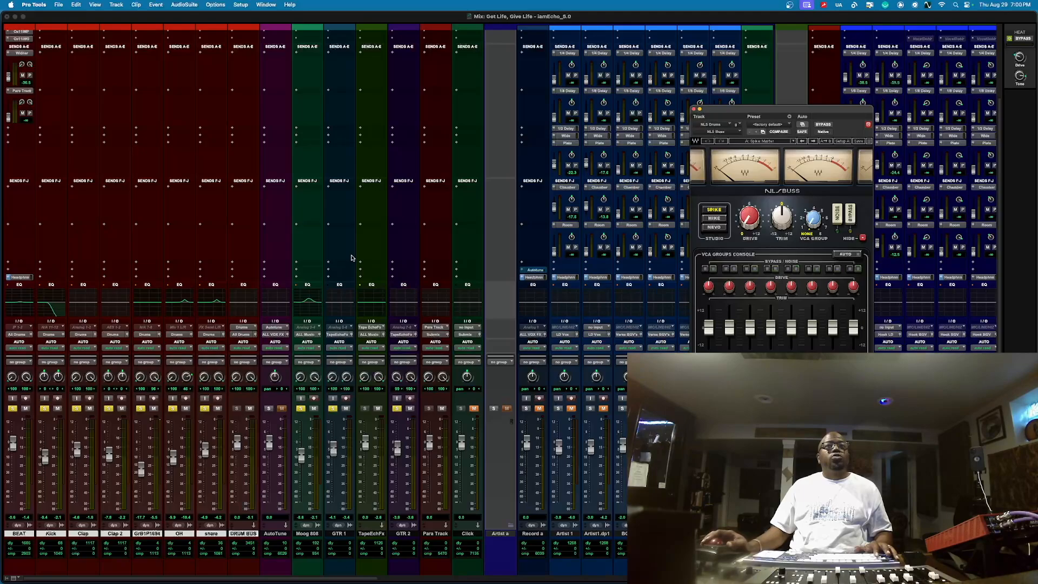
scroll(352, 258, "up", 4)
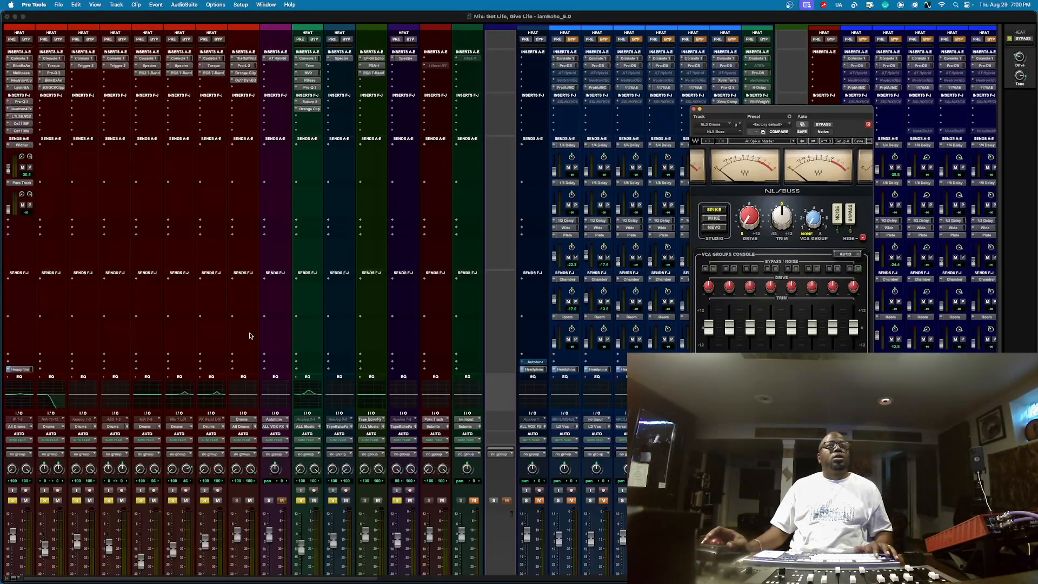
scroll(314, 432, "right", 15)
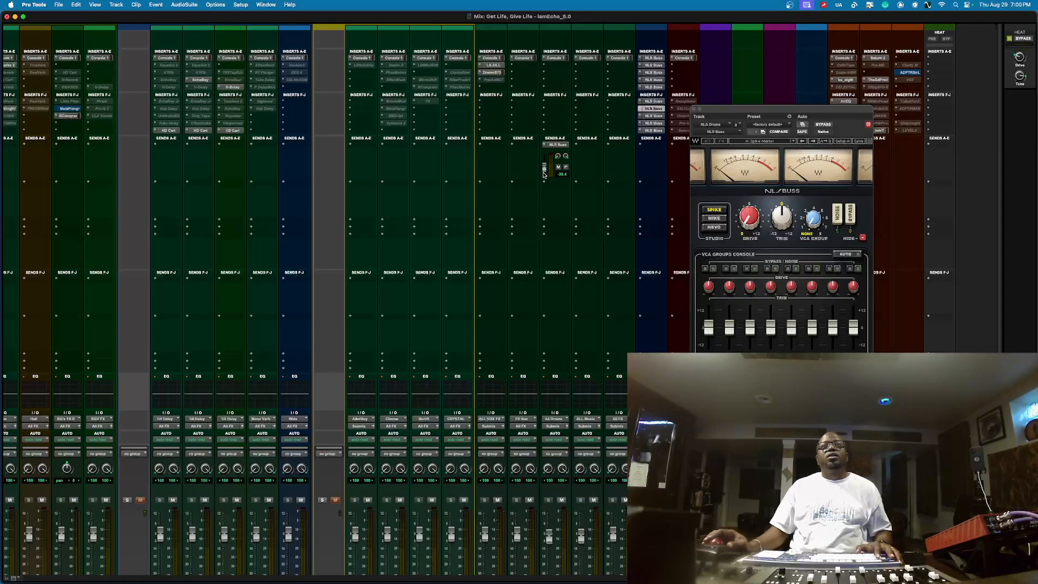
key("space")
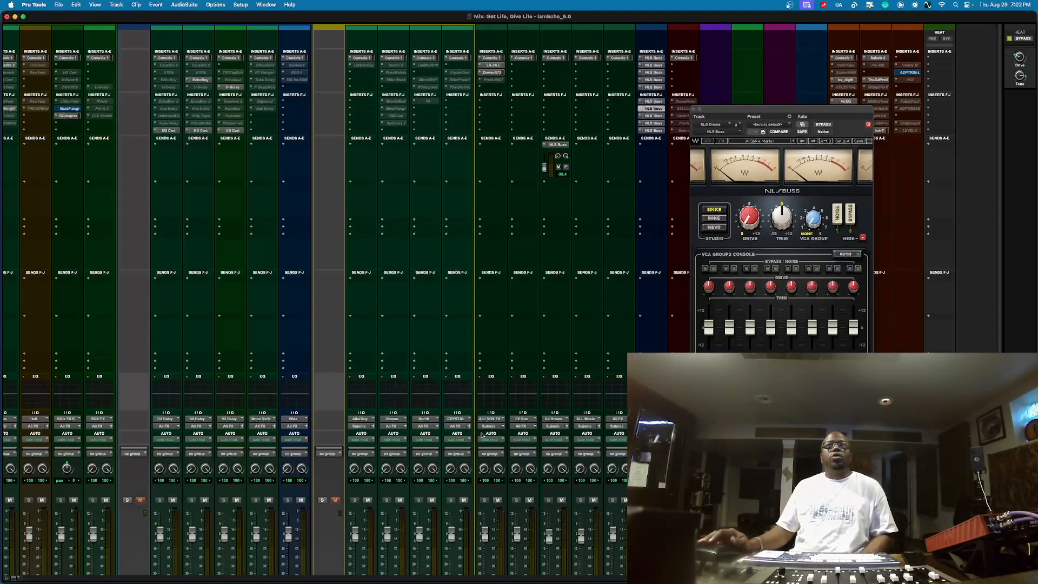
left_click(694, 108)
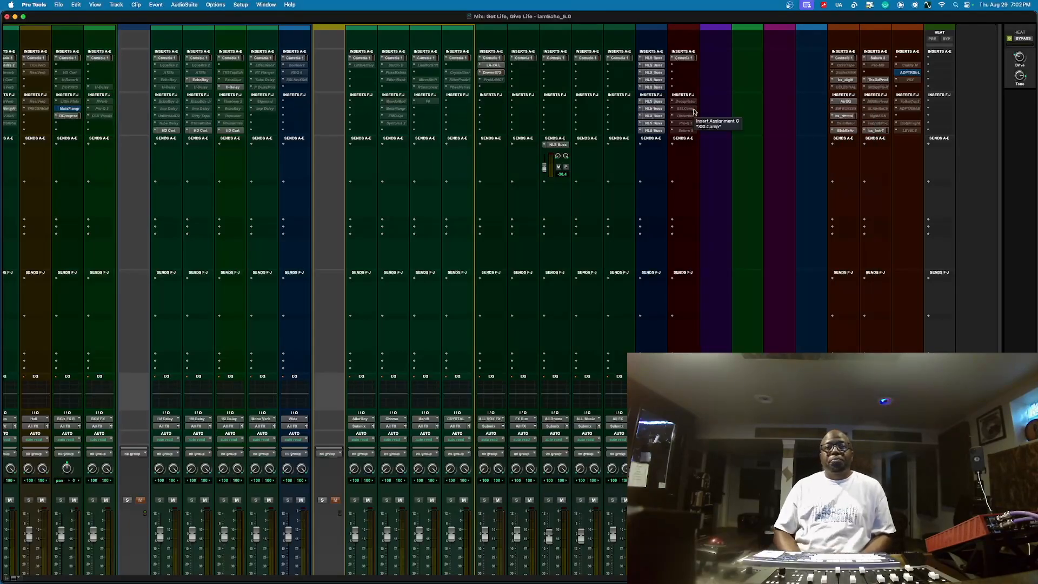